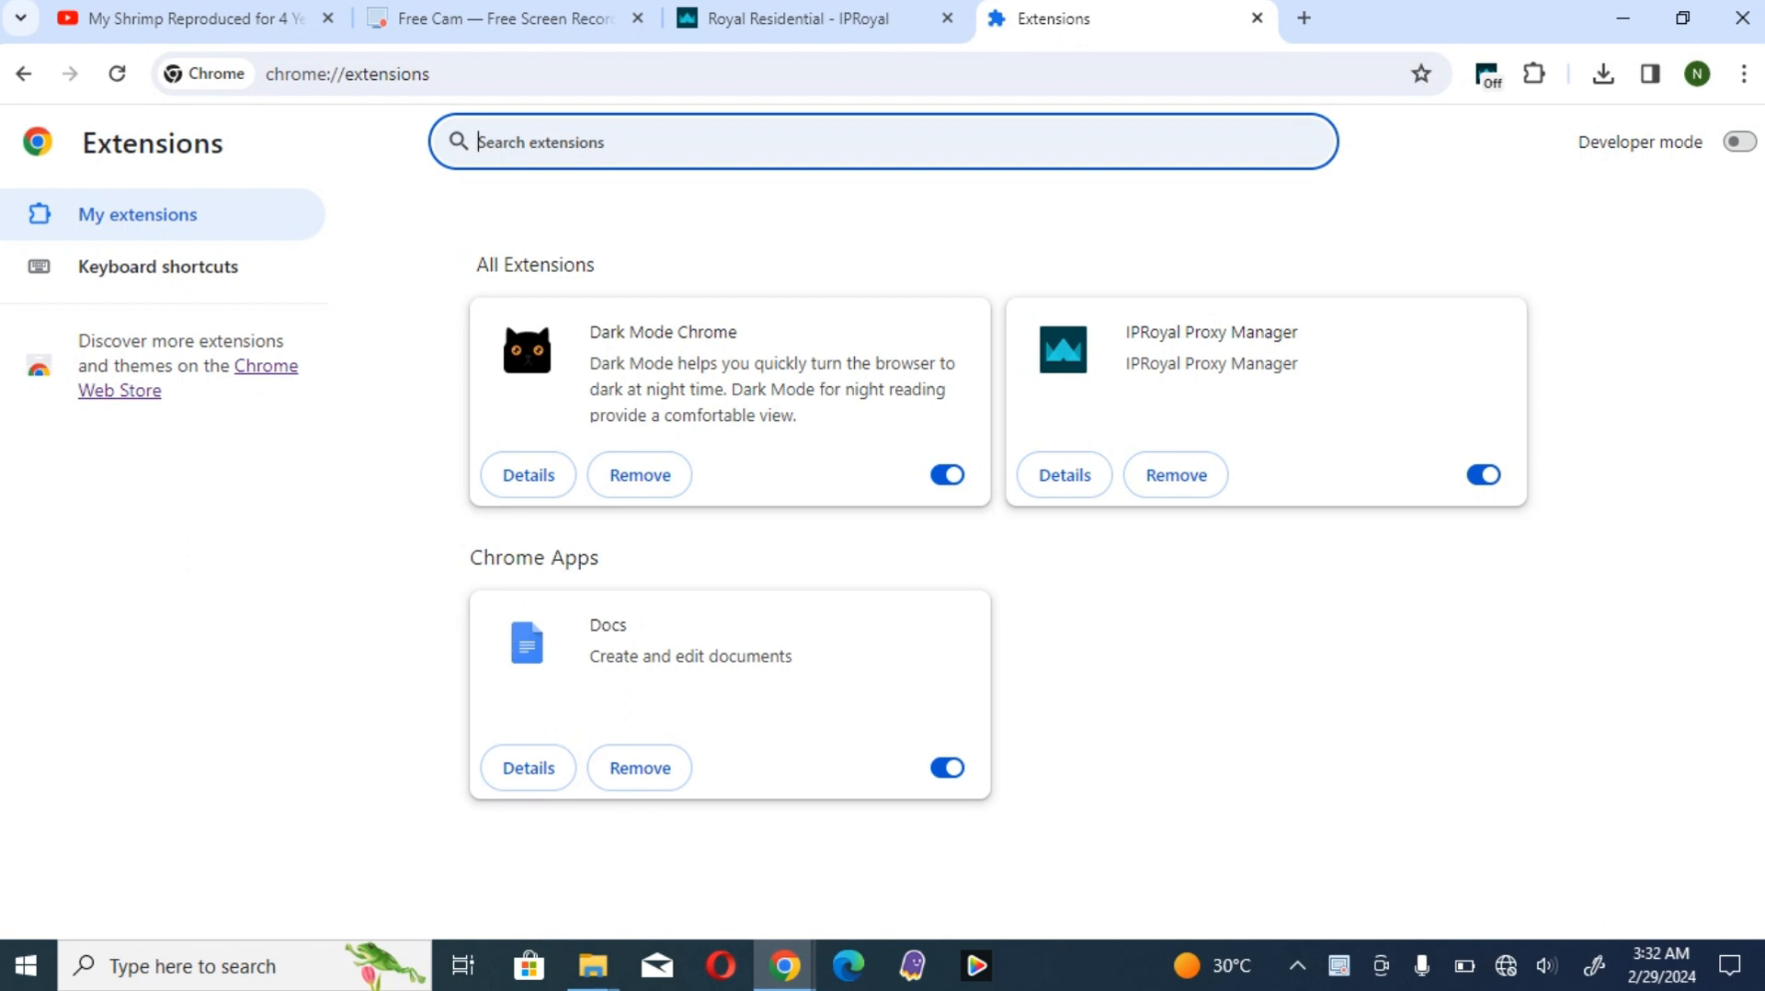
- Search the installed extensions for "ip", clear the search and check the IPRoyal Proxy Manager's proxy choices
{"action": "type", "text": "ip"}
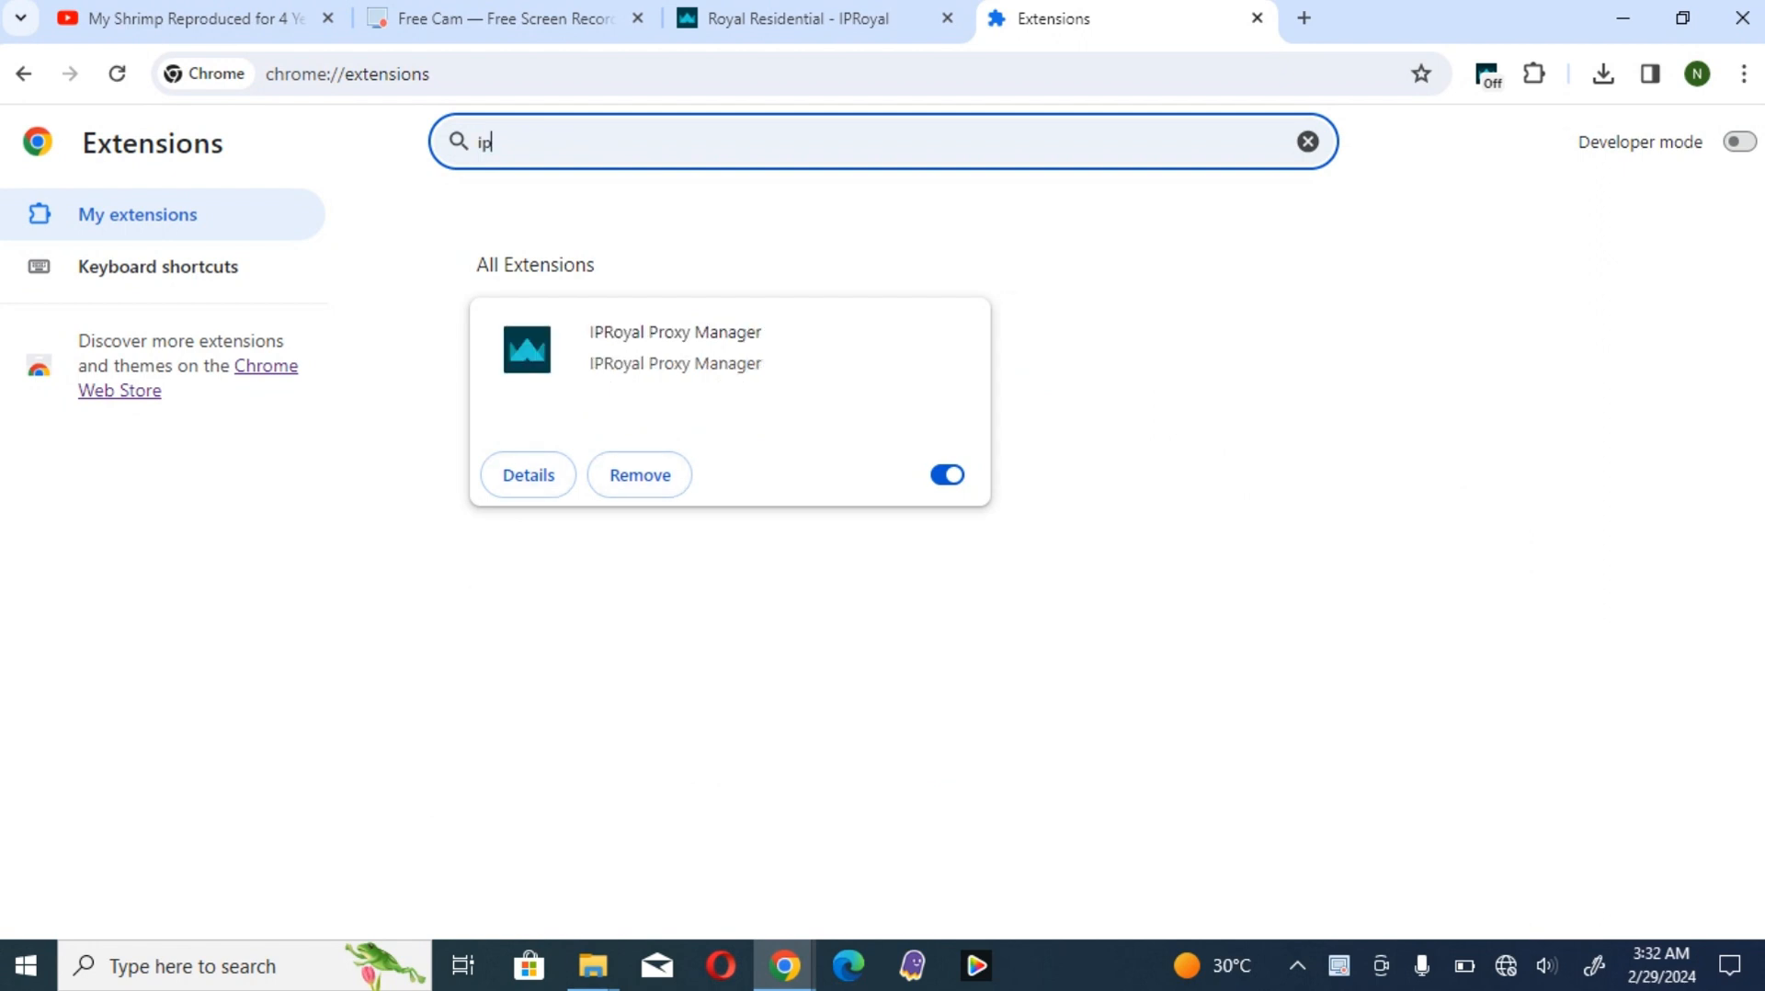
{"action": "key", "text": "BackSpace"}
{"action": "key", "text": "BackSpace"}
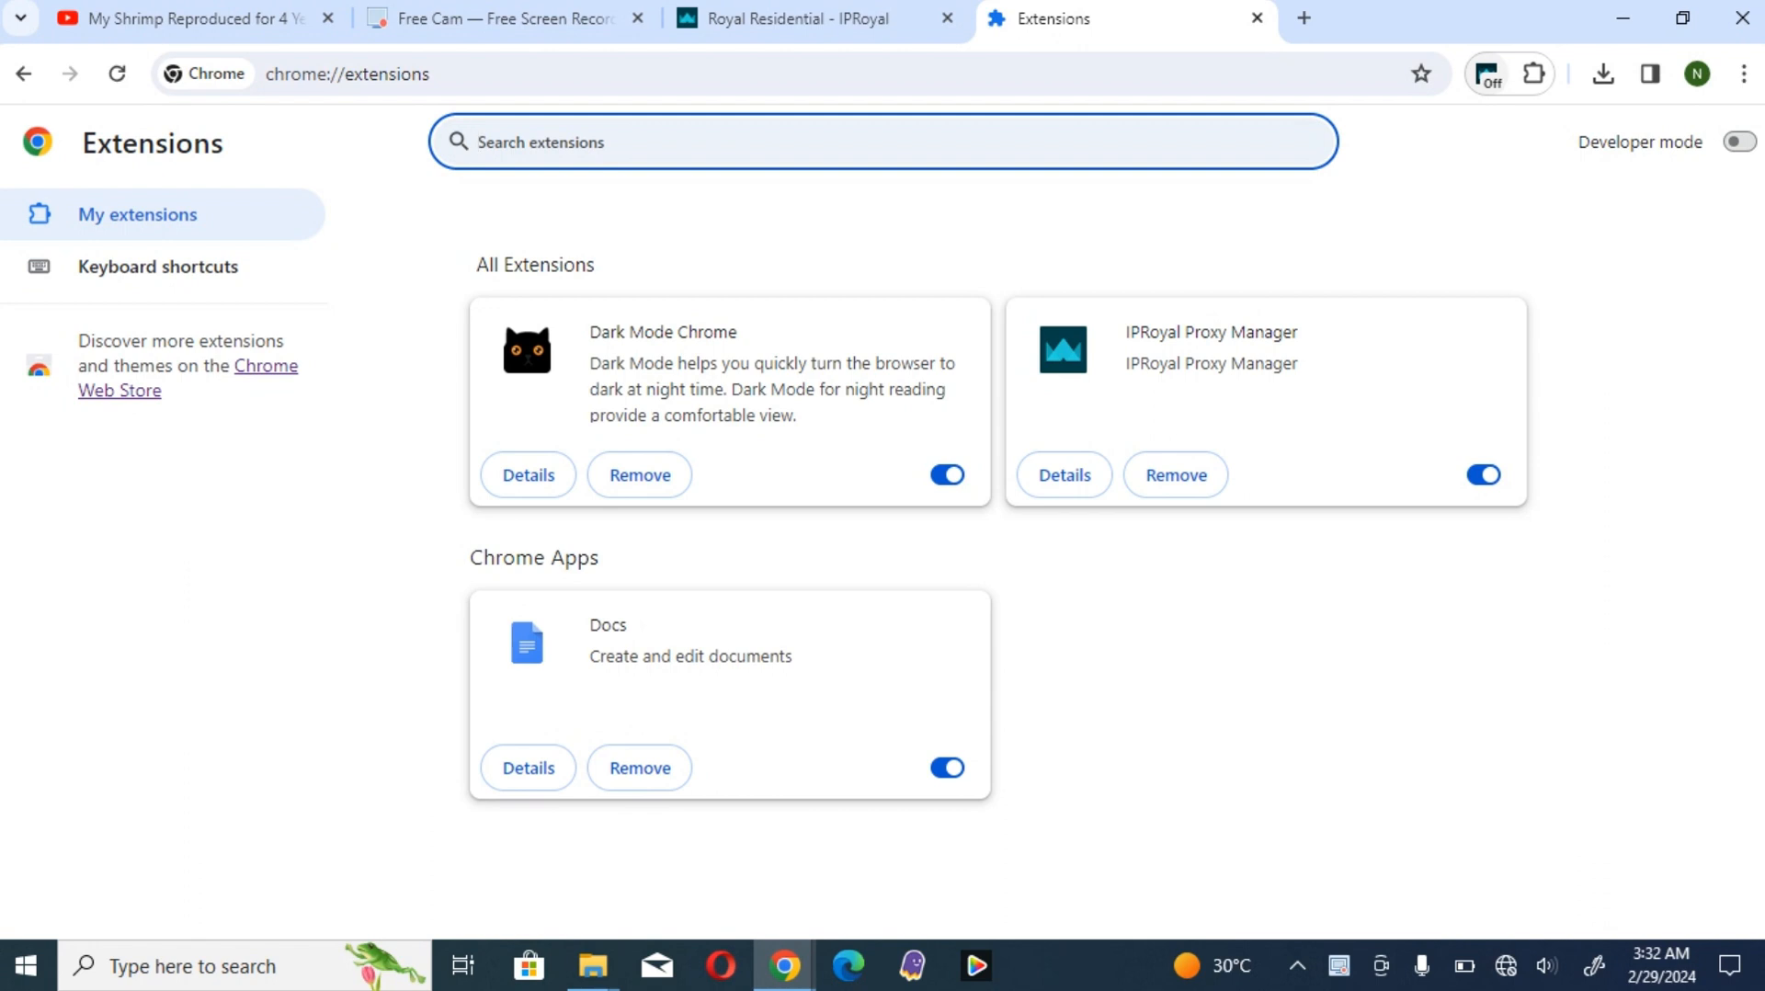
{"action": "left_click", "coordinate": [1488, 74]}
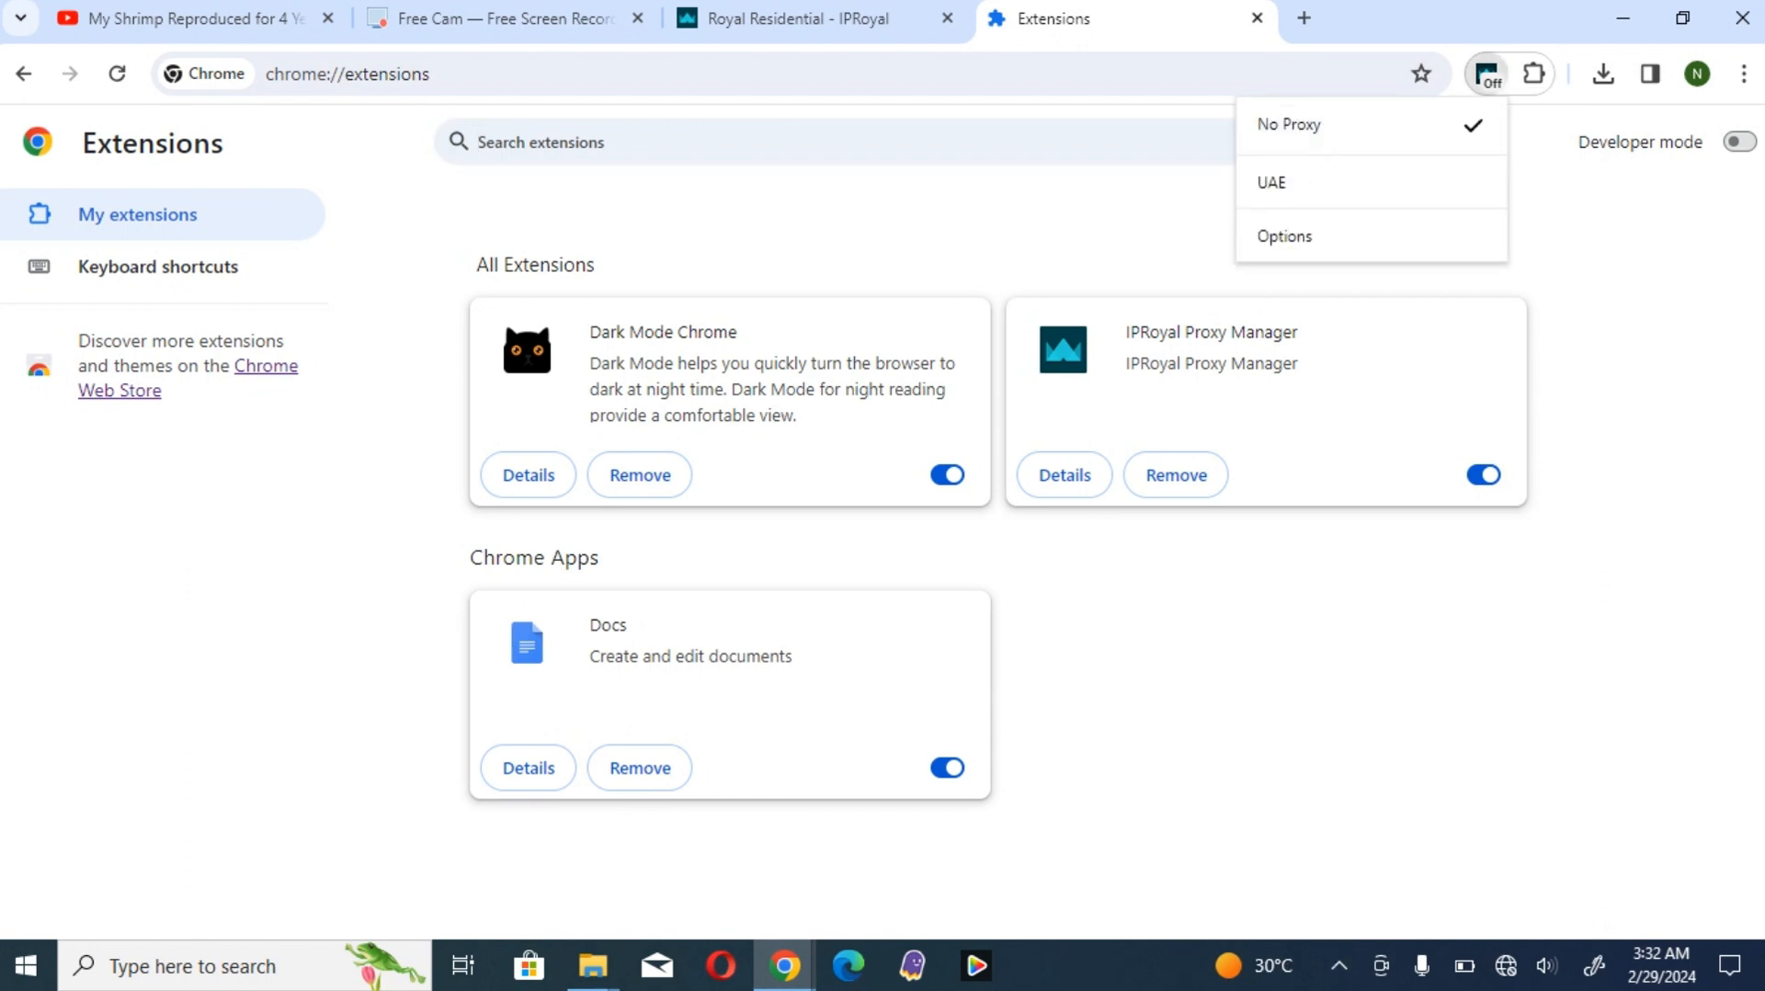
{"action": "left_click", "coordinate": [1487, 74]}
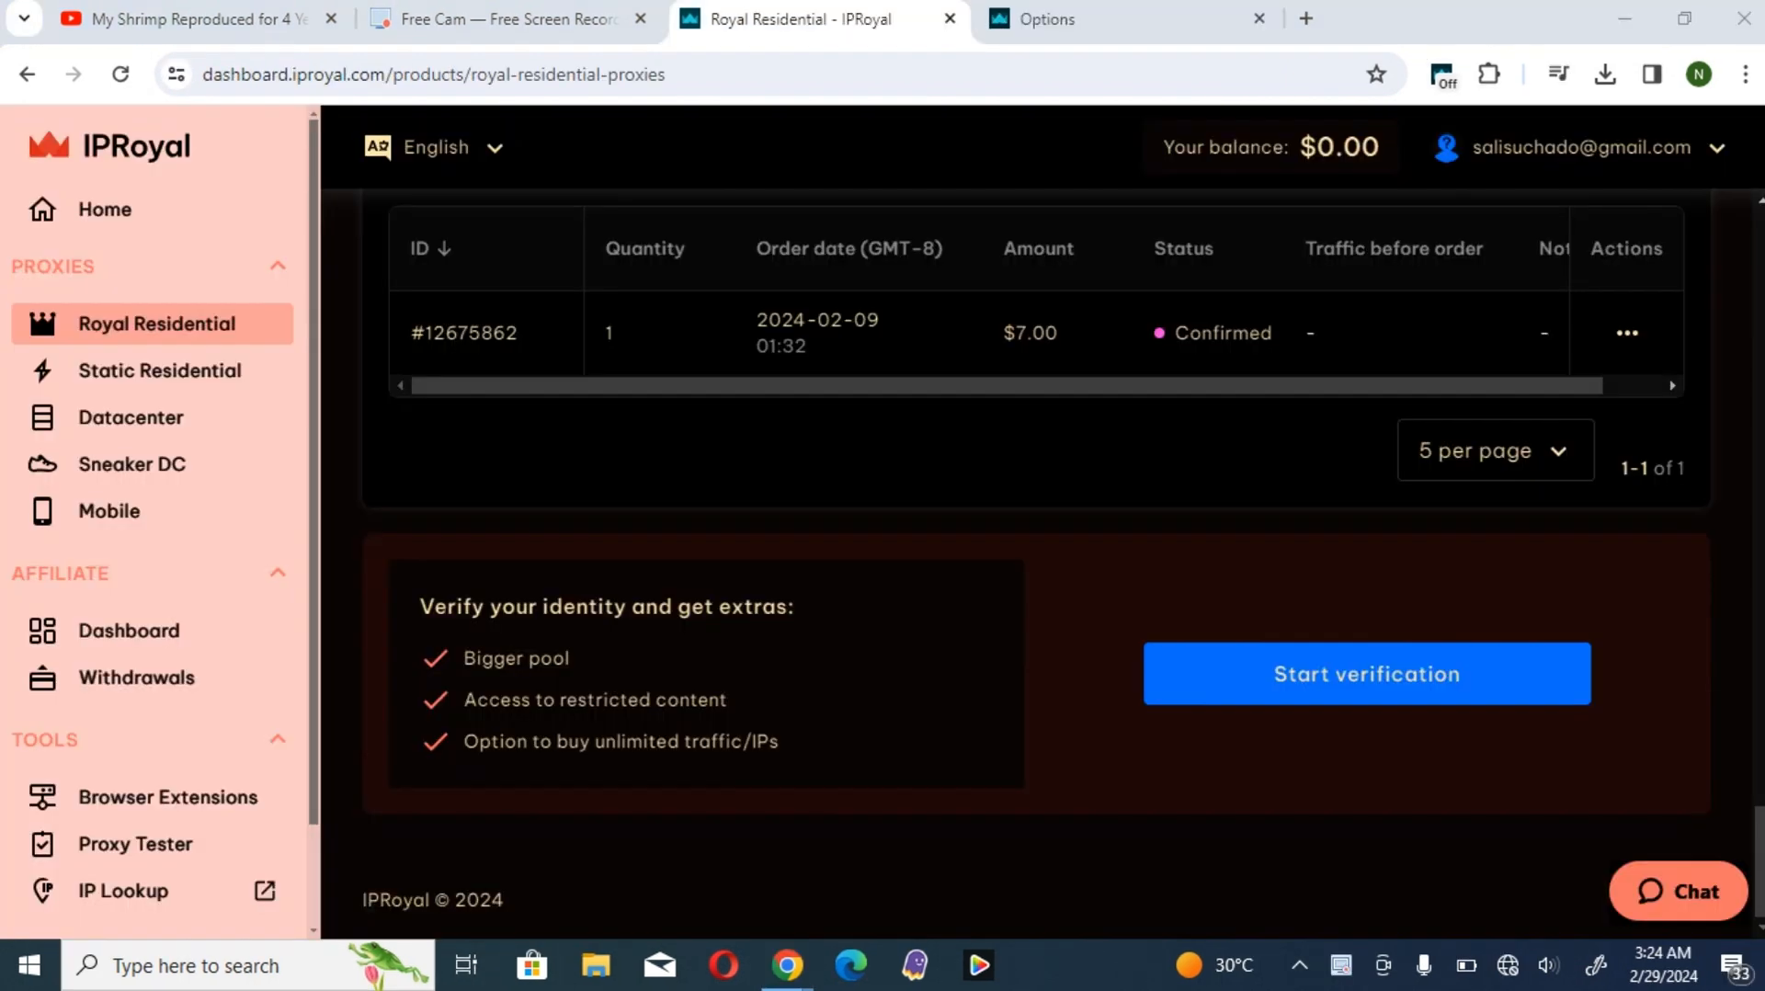
- Review the Royal Residential Proxies page: orders, formatted proxy list, proxy access settings, site address and usage statistics
{"action": "scroll", "coordinate": [1037, 568], "scroll_direction": "up", "scroll_amount": 3}
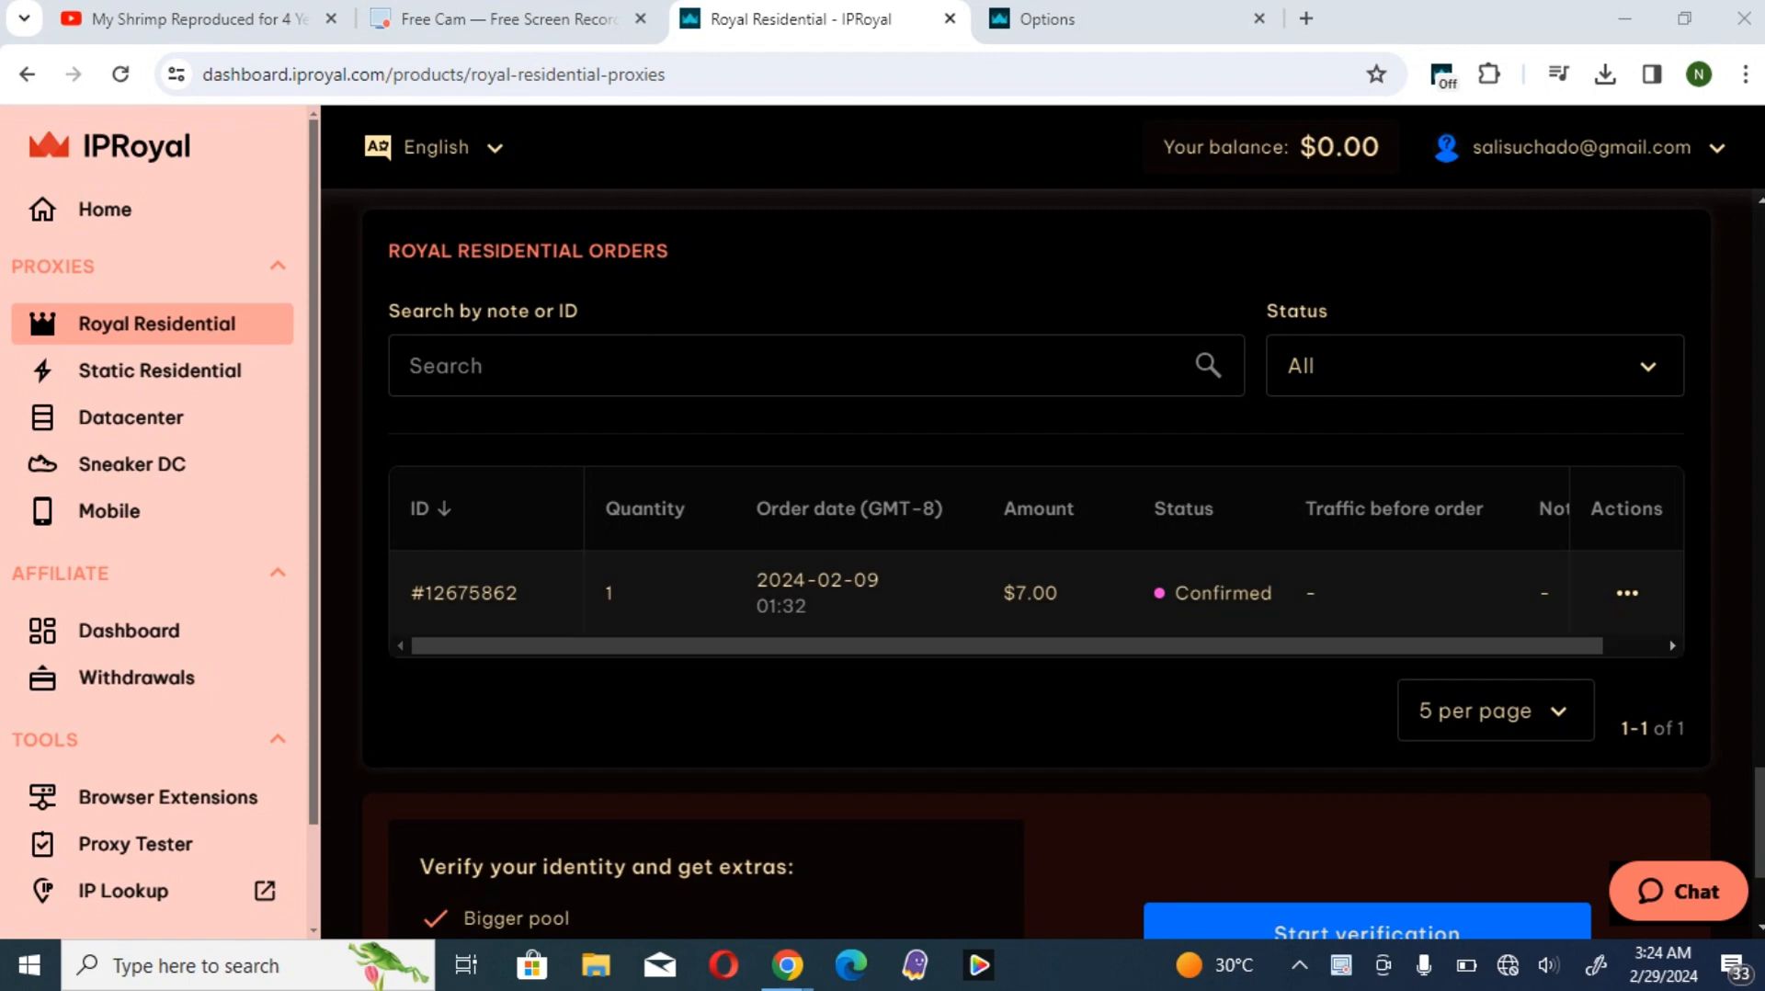
{"action": "scroll", "coordinate": [1037, 568], "scroll_direction": "up", "scroll_amount": 6}
{"action": "scroll", "coordinate": [1037, 568], "scroll_direction": "up", "scroll_amount": 13}
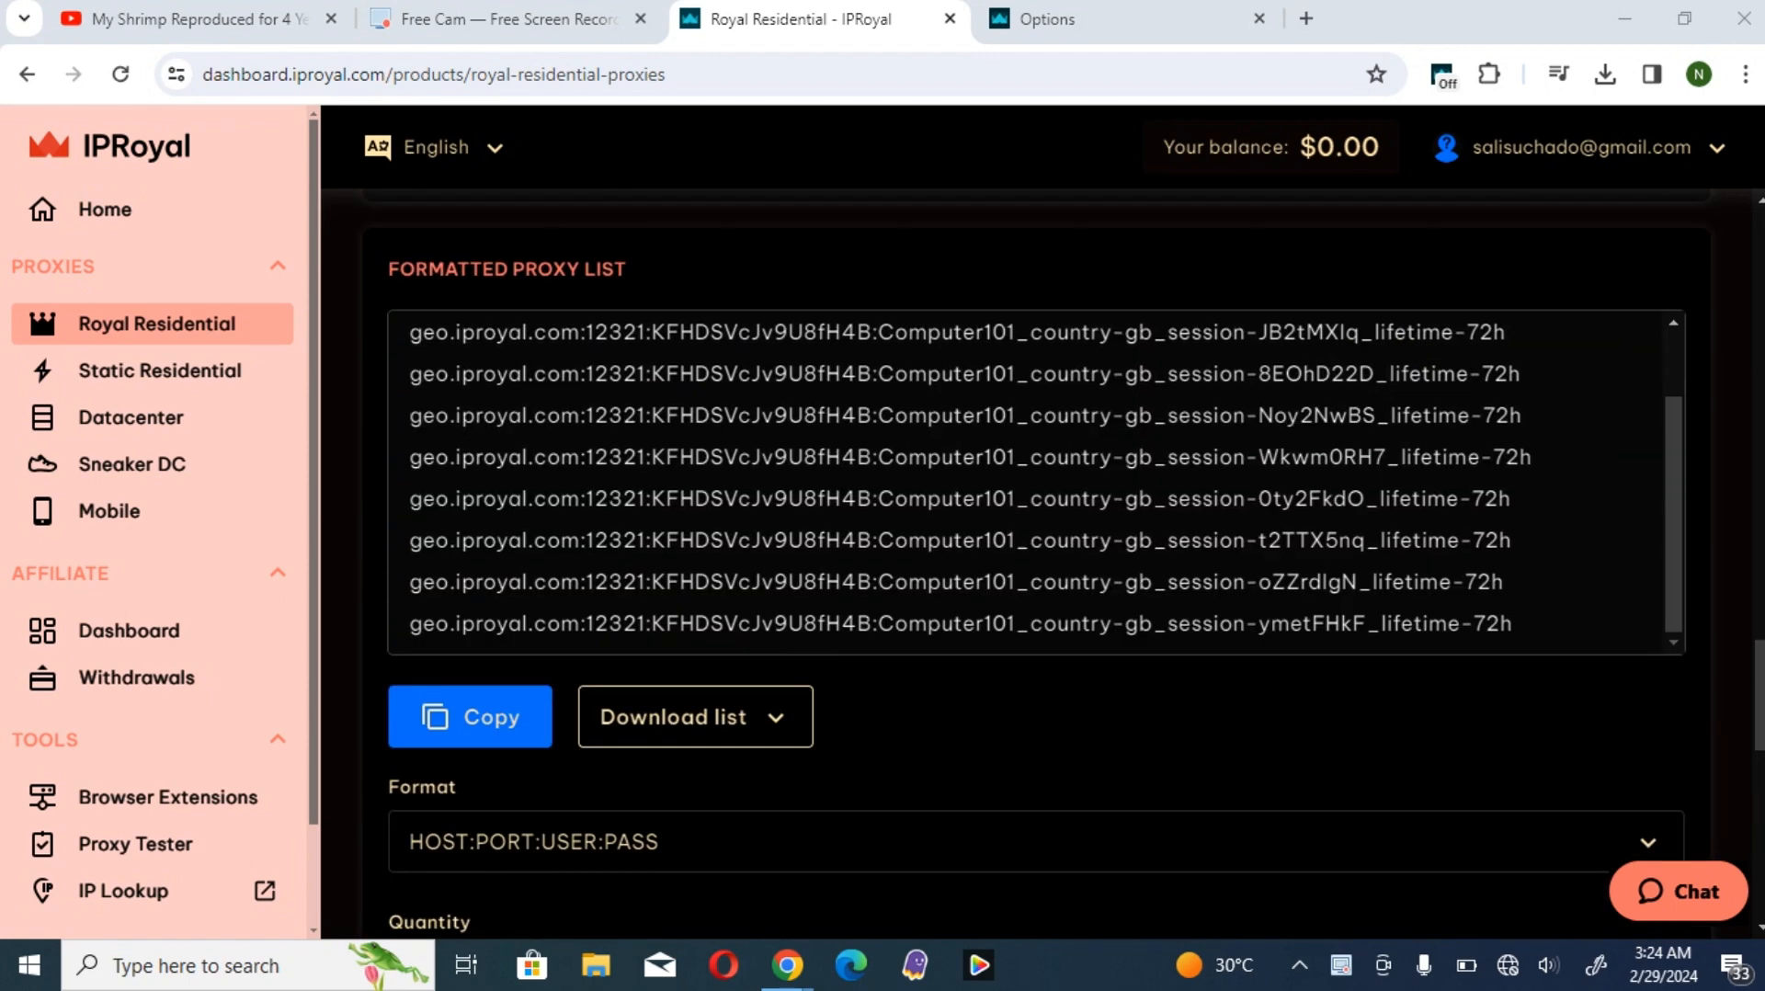
{"action": "scroll", "coordinate": [1037, 568], "scroll_direction": "up", "scroll_amount": 18}
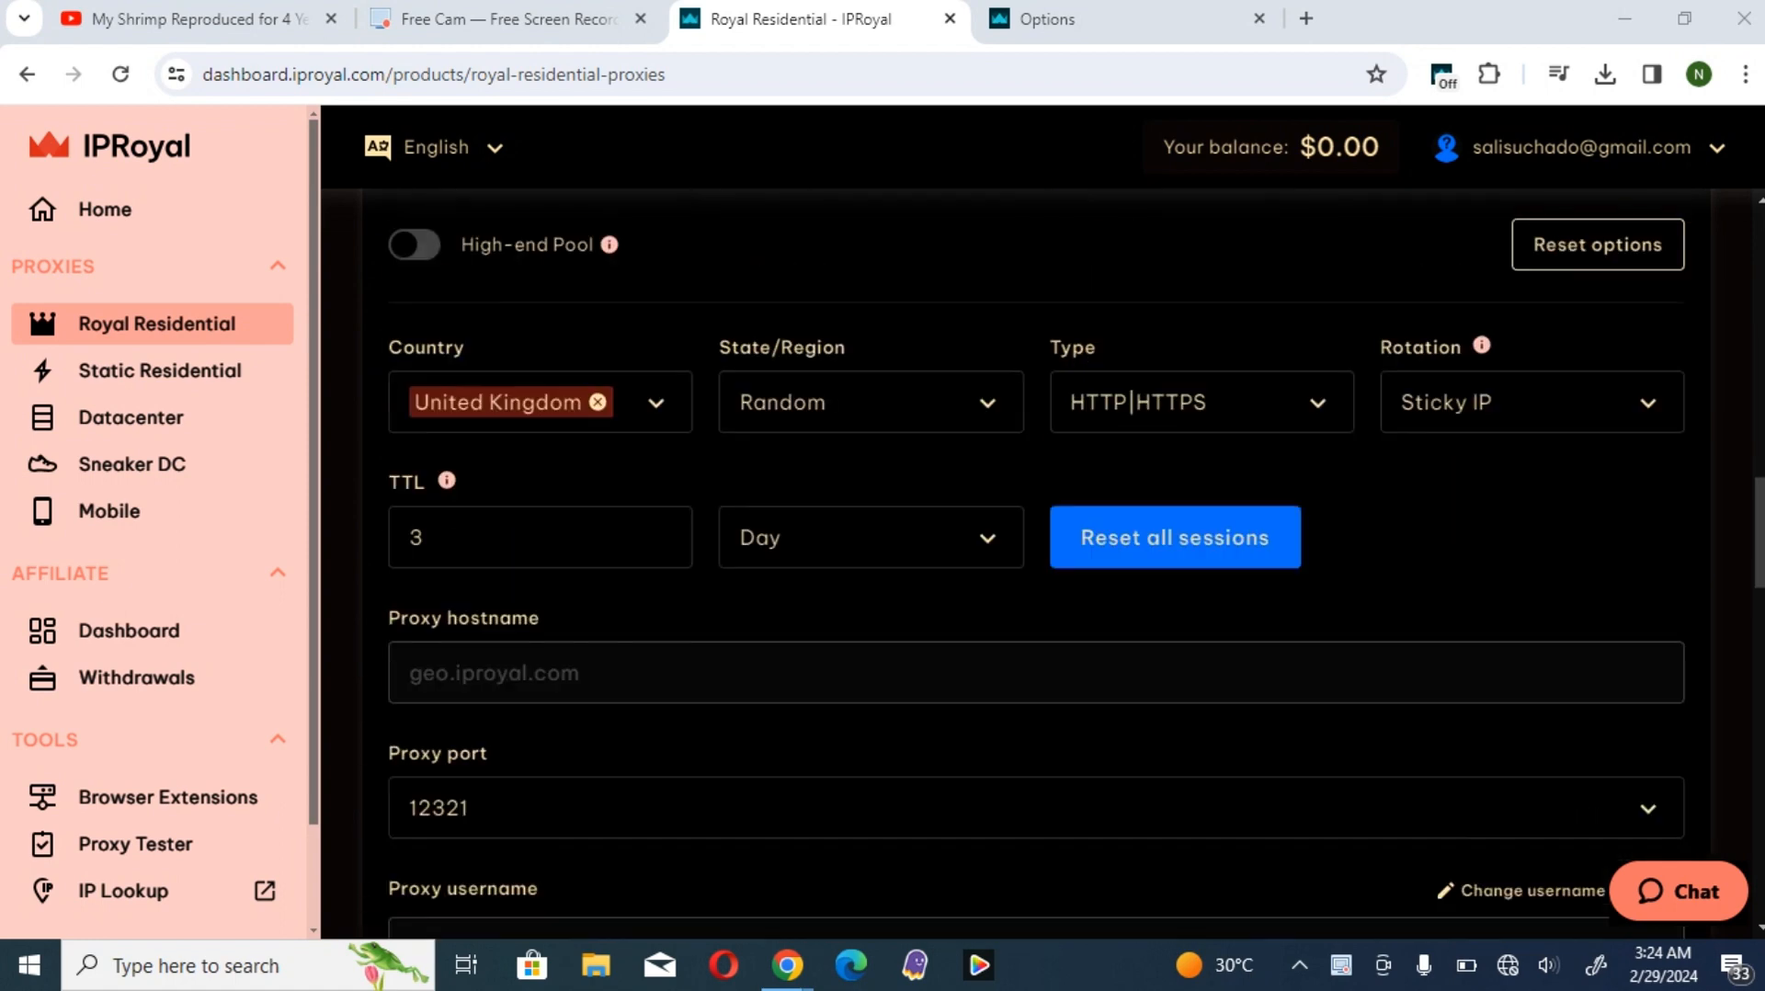
{"action": "scroll", "coordinate": [1037, 568], "scroll_direction": "up", "scroll_amount": 7}
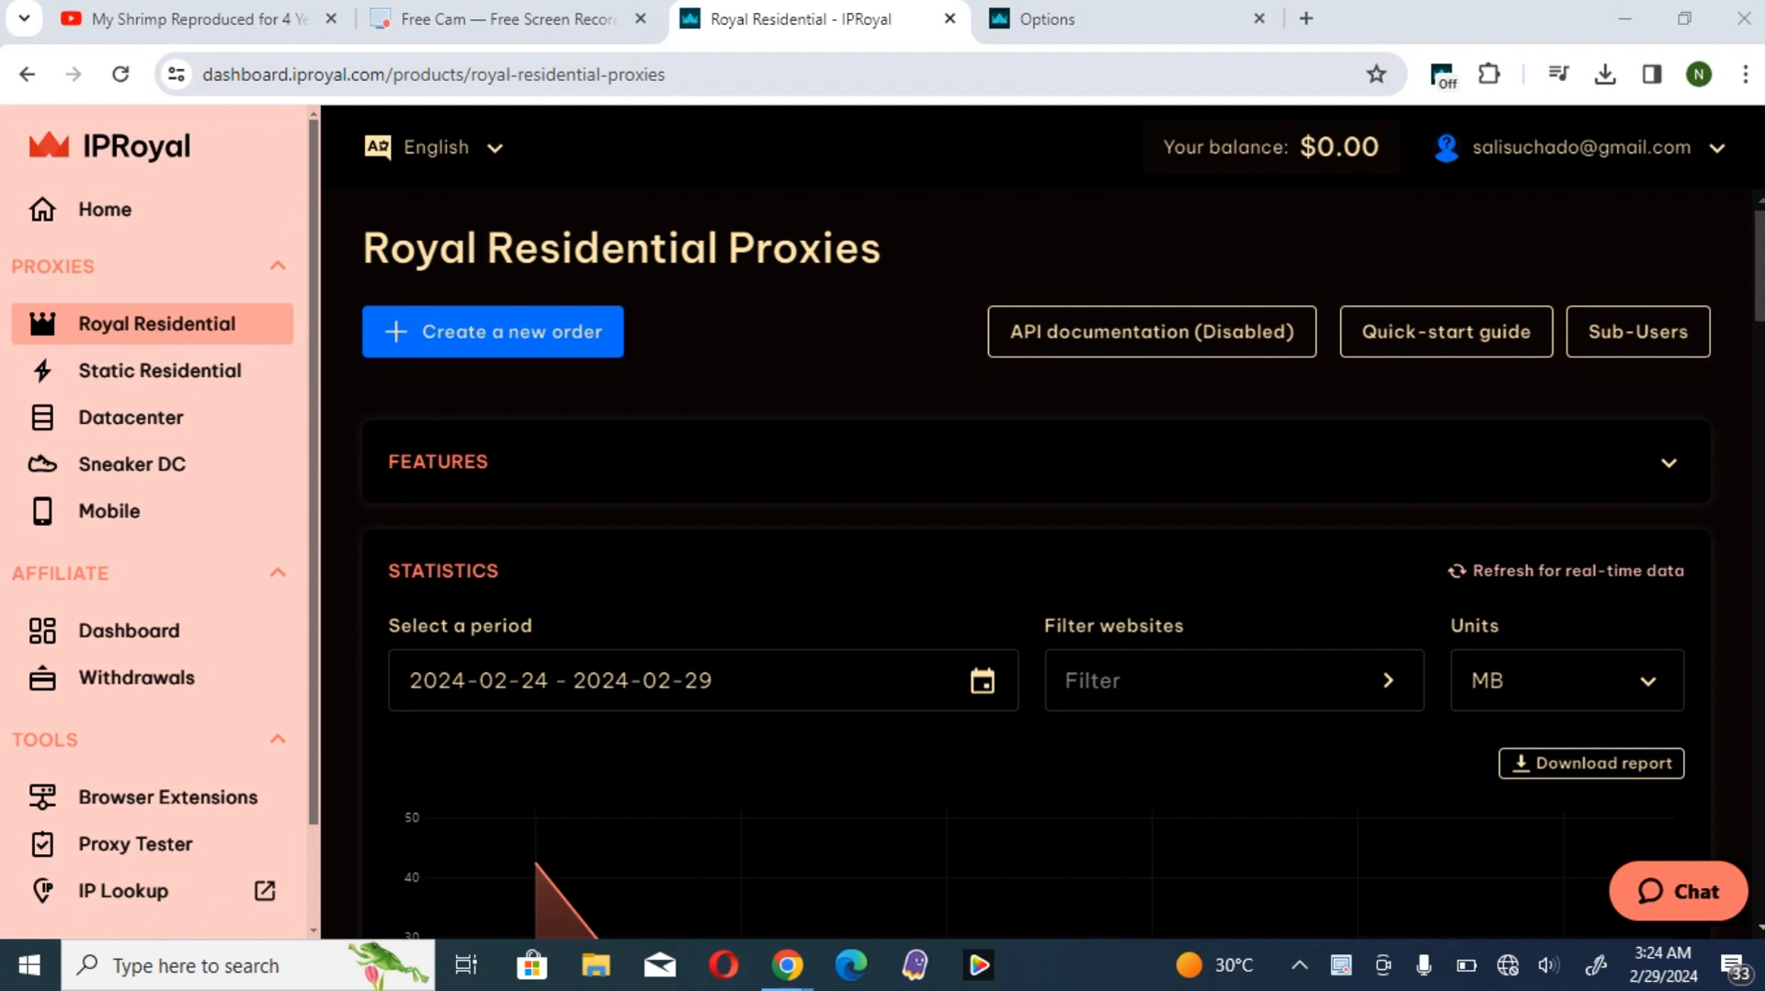
{"action": "left_click_drag", "start_coordinate": [386, 73], "coordinate": [292, 74]}
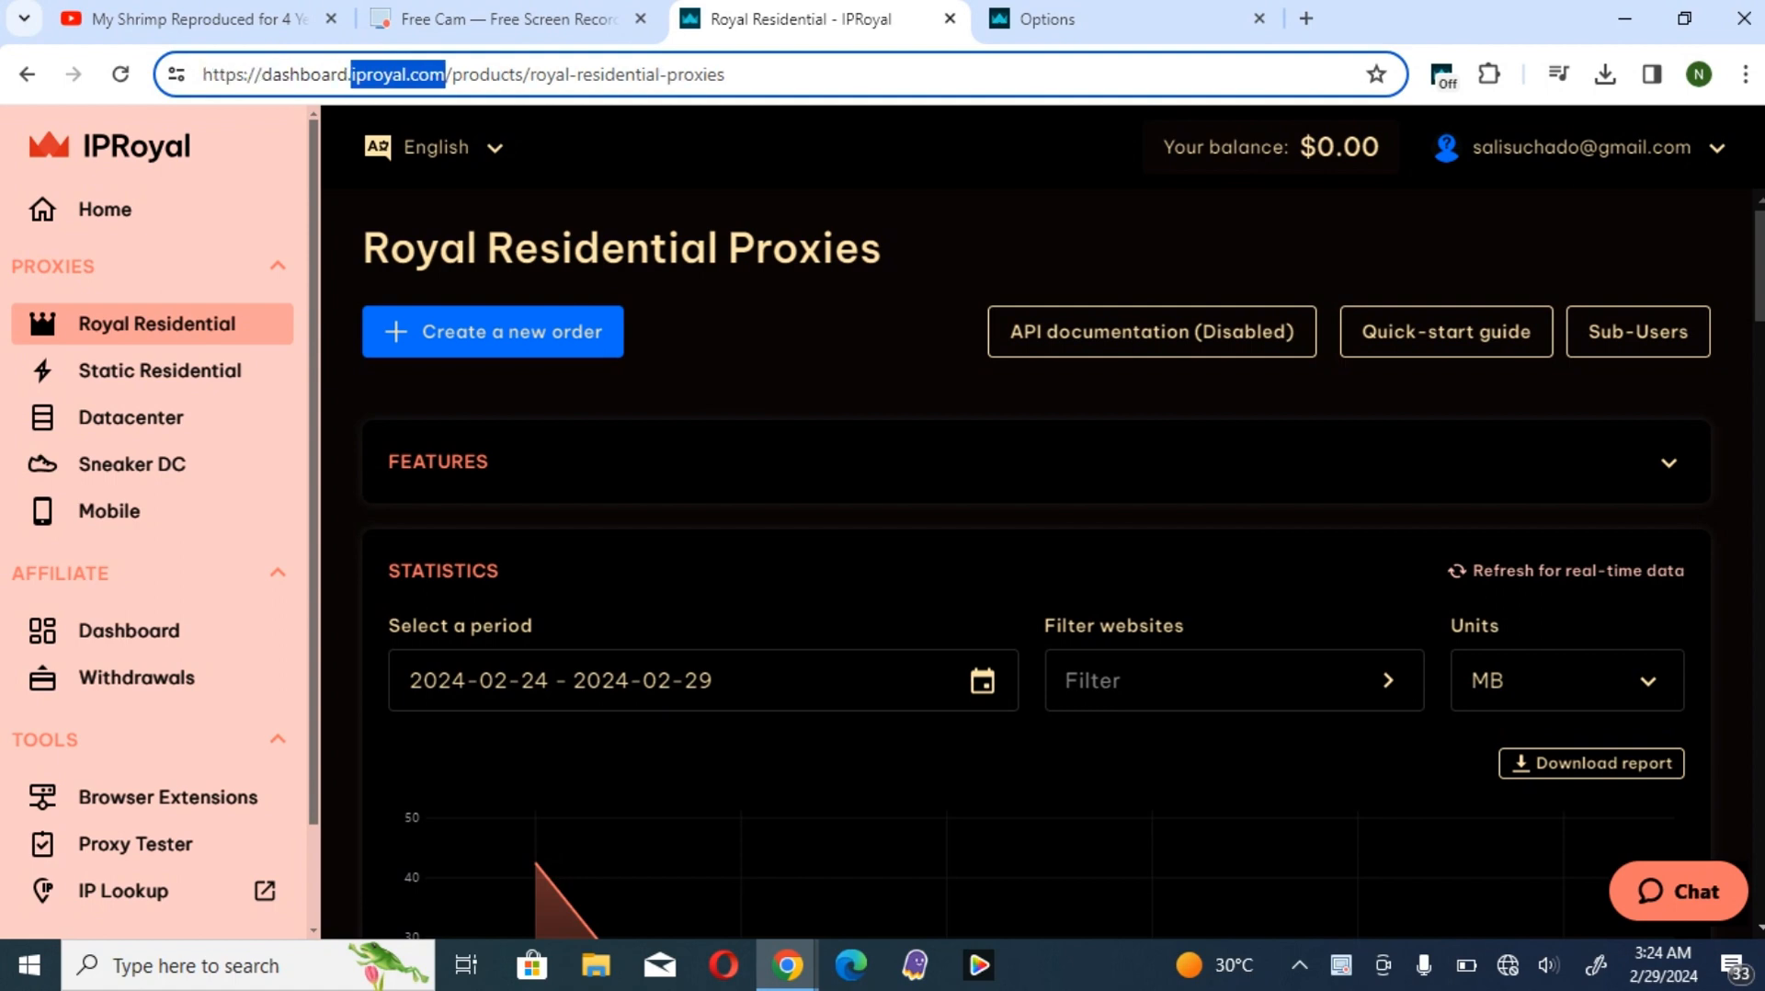
{"action": "left_click", "coordinate": [510, 74]}
{"action": "scroll", "coordinate": [1037, 563], "scroll_direction": "down", "scroll_amount": 1}
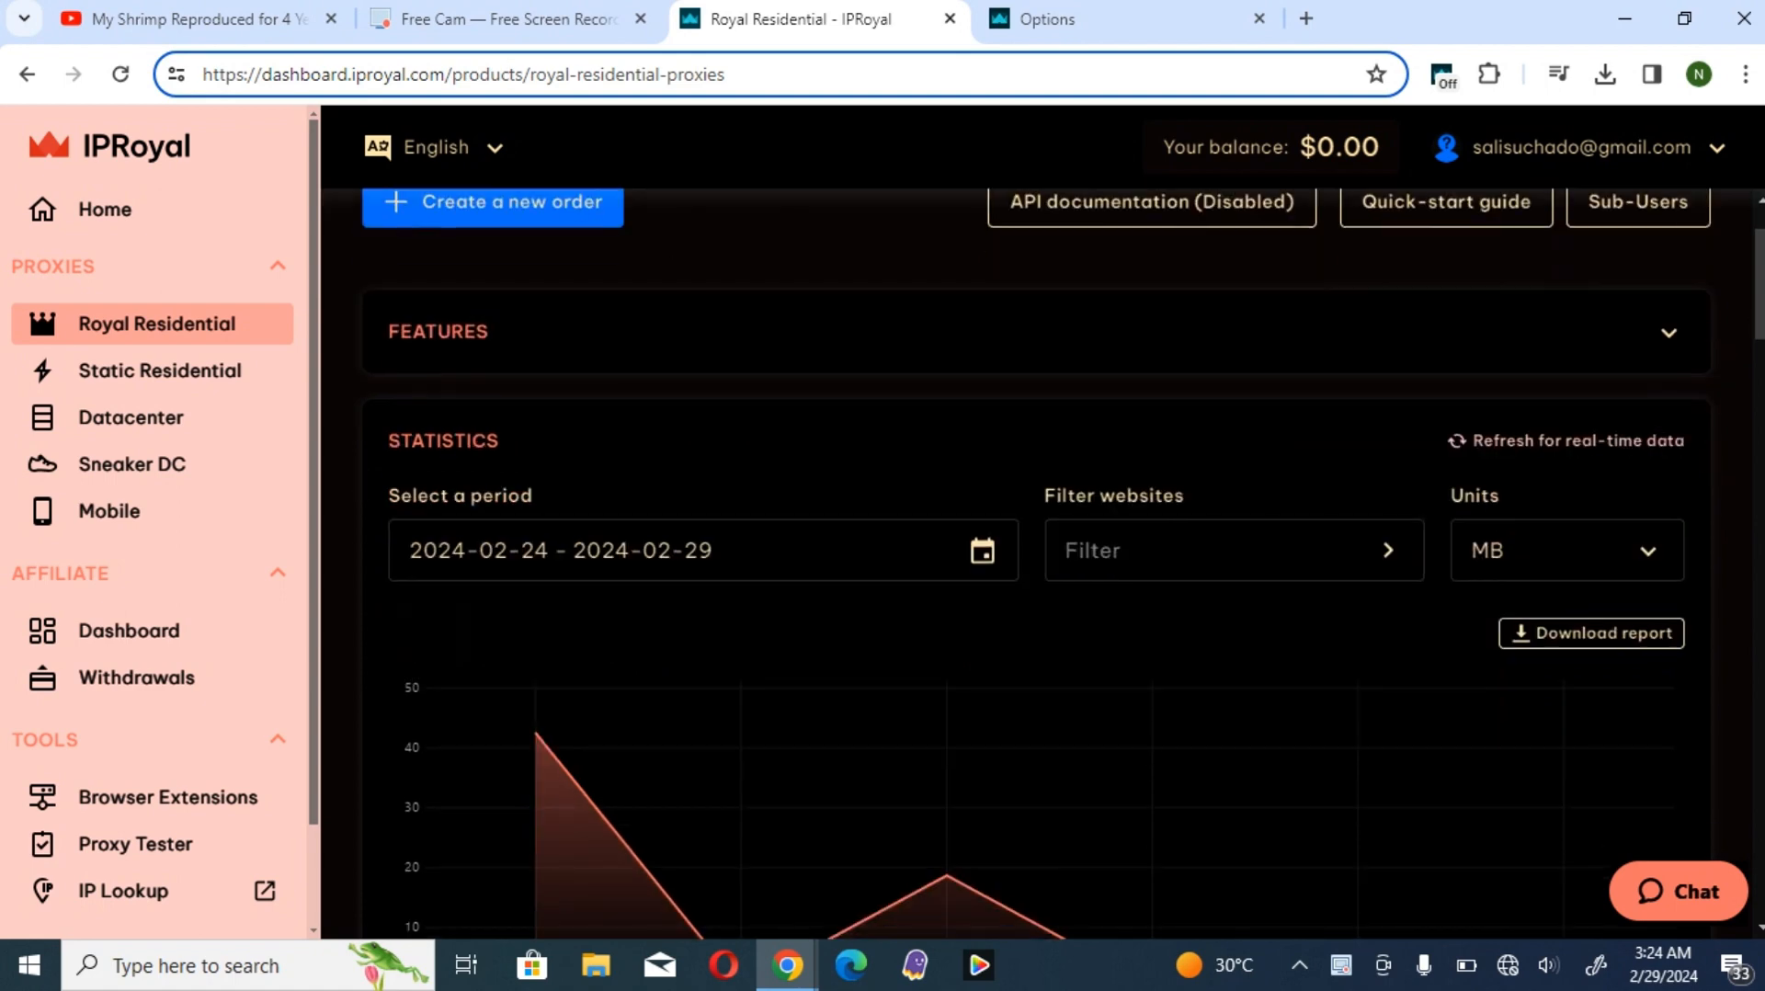
{"action": "scroll", "coordinate": [1037, 563], "scroll_direction": "down", "scroll_amount": 3}
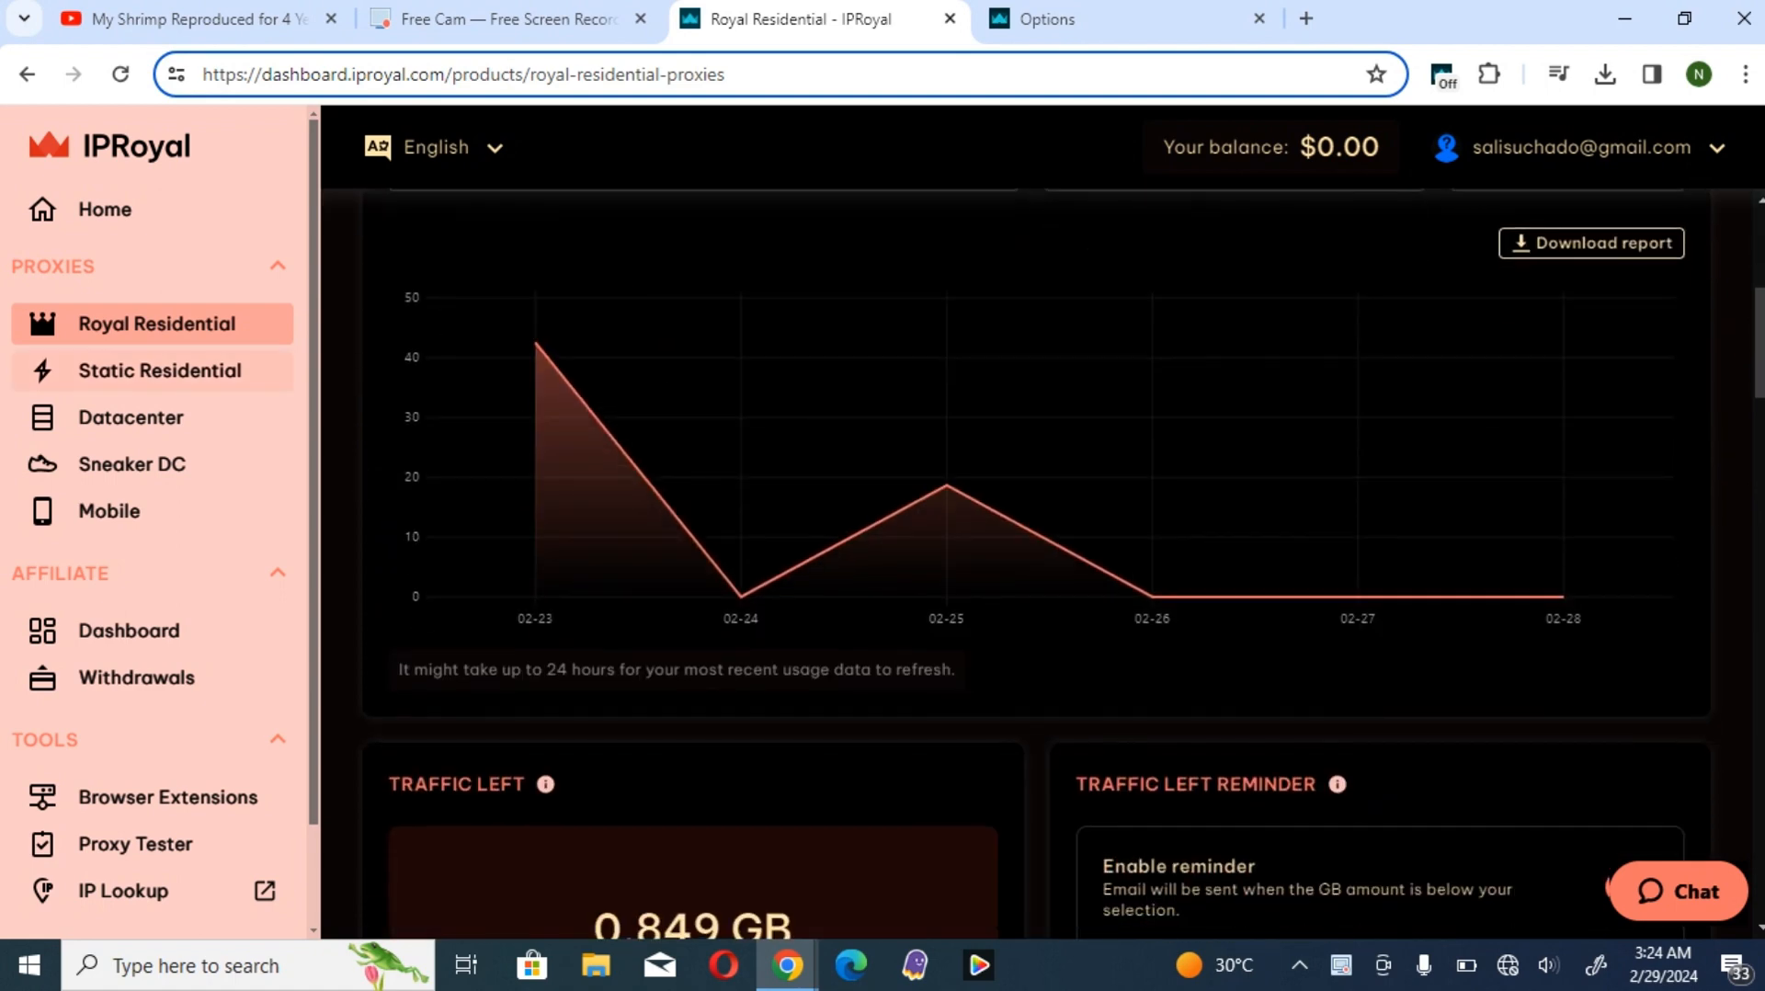
{"action": "left_click", "coordinate": [157, 324]}
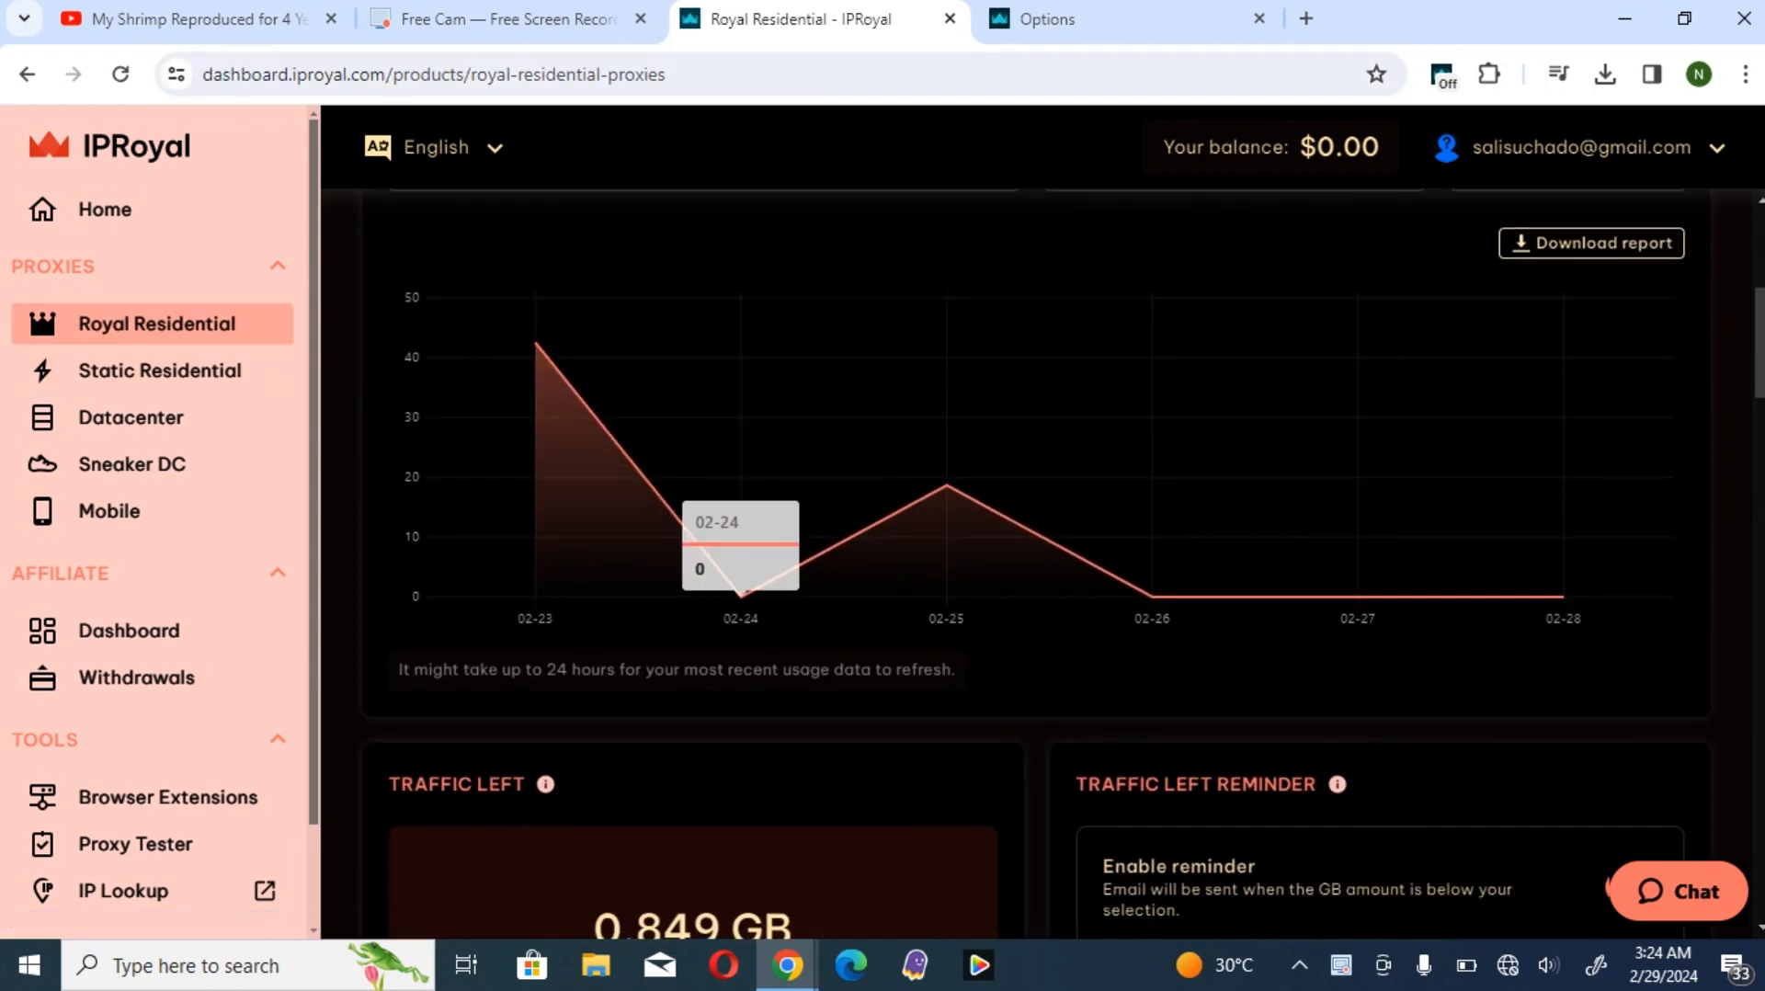
- Clear the country in the Proxy Access settings and select United Kingdom
{"action": "scroll", "coordinate": [1037, 563], "scroll_direction": "down", "scroll_amount": 8}
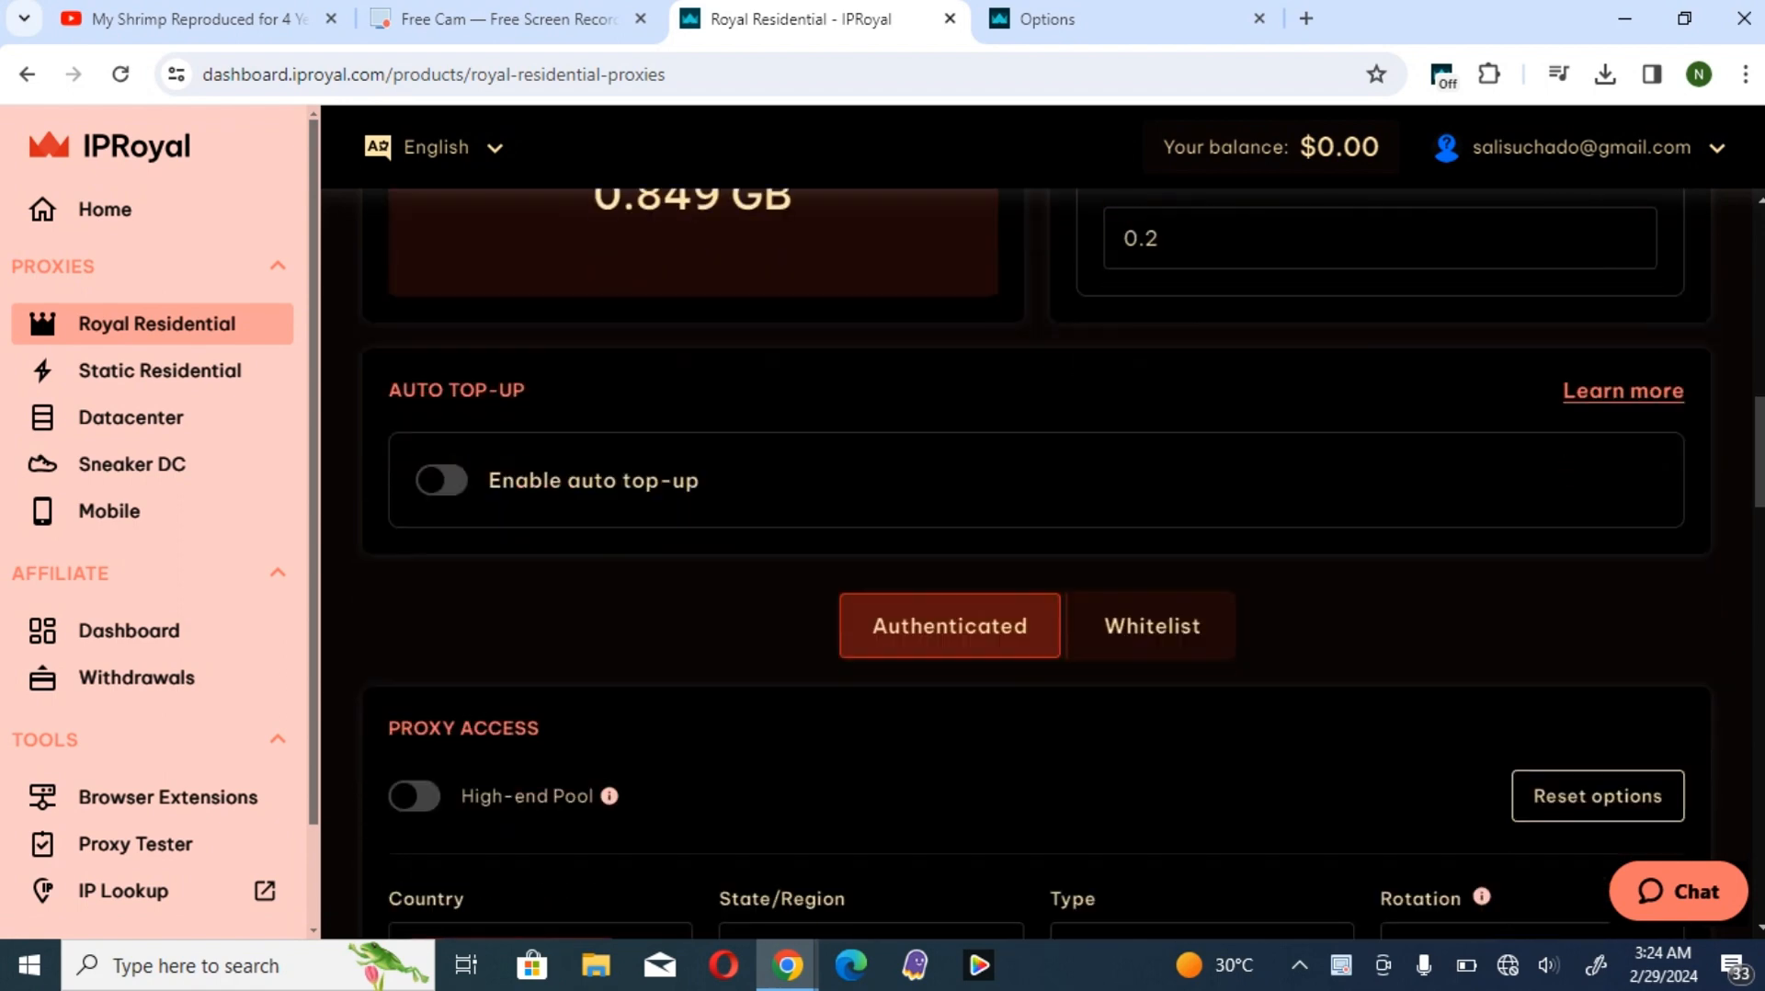
{"action": "scroll", "coordinate": [1037, 563], "scroll_direction": "down", "scroll_amount": 2}
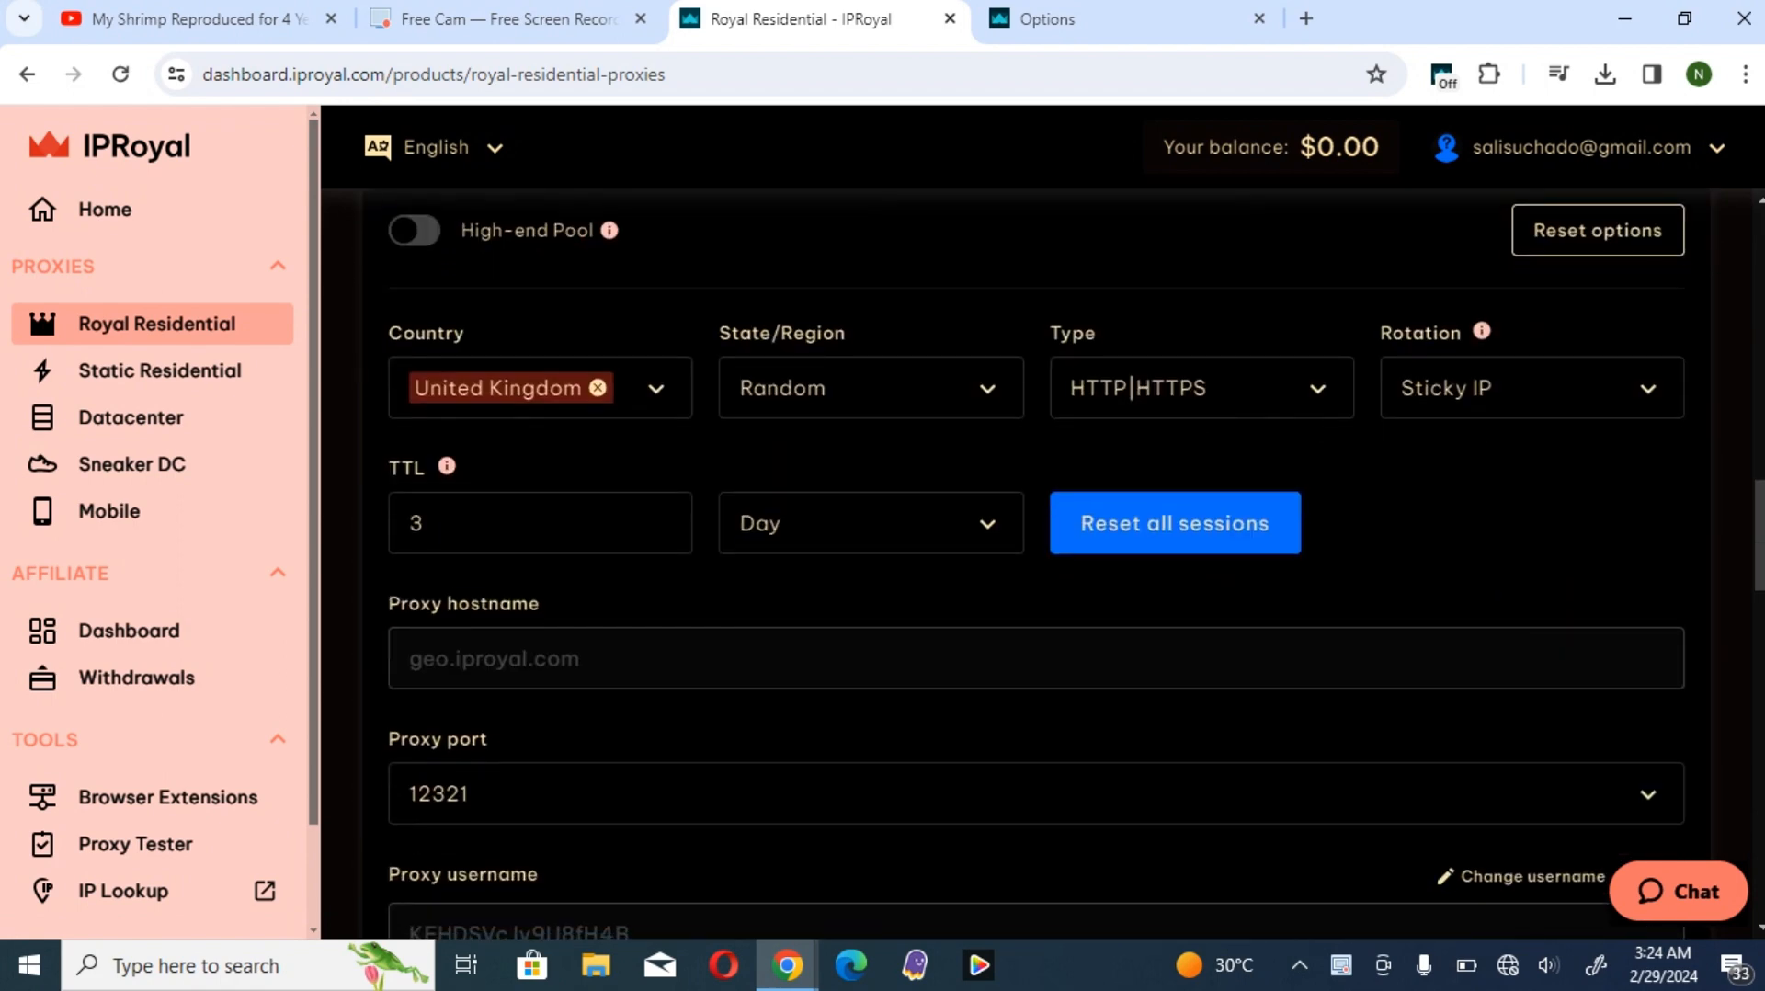
{"action": "left_click", "coordinate": [598, 388]}
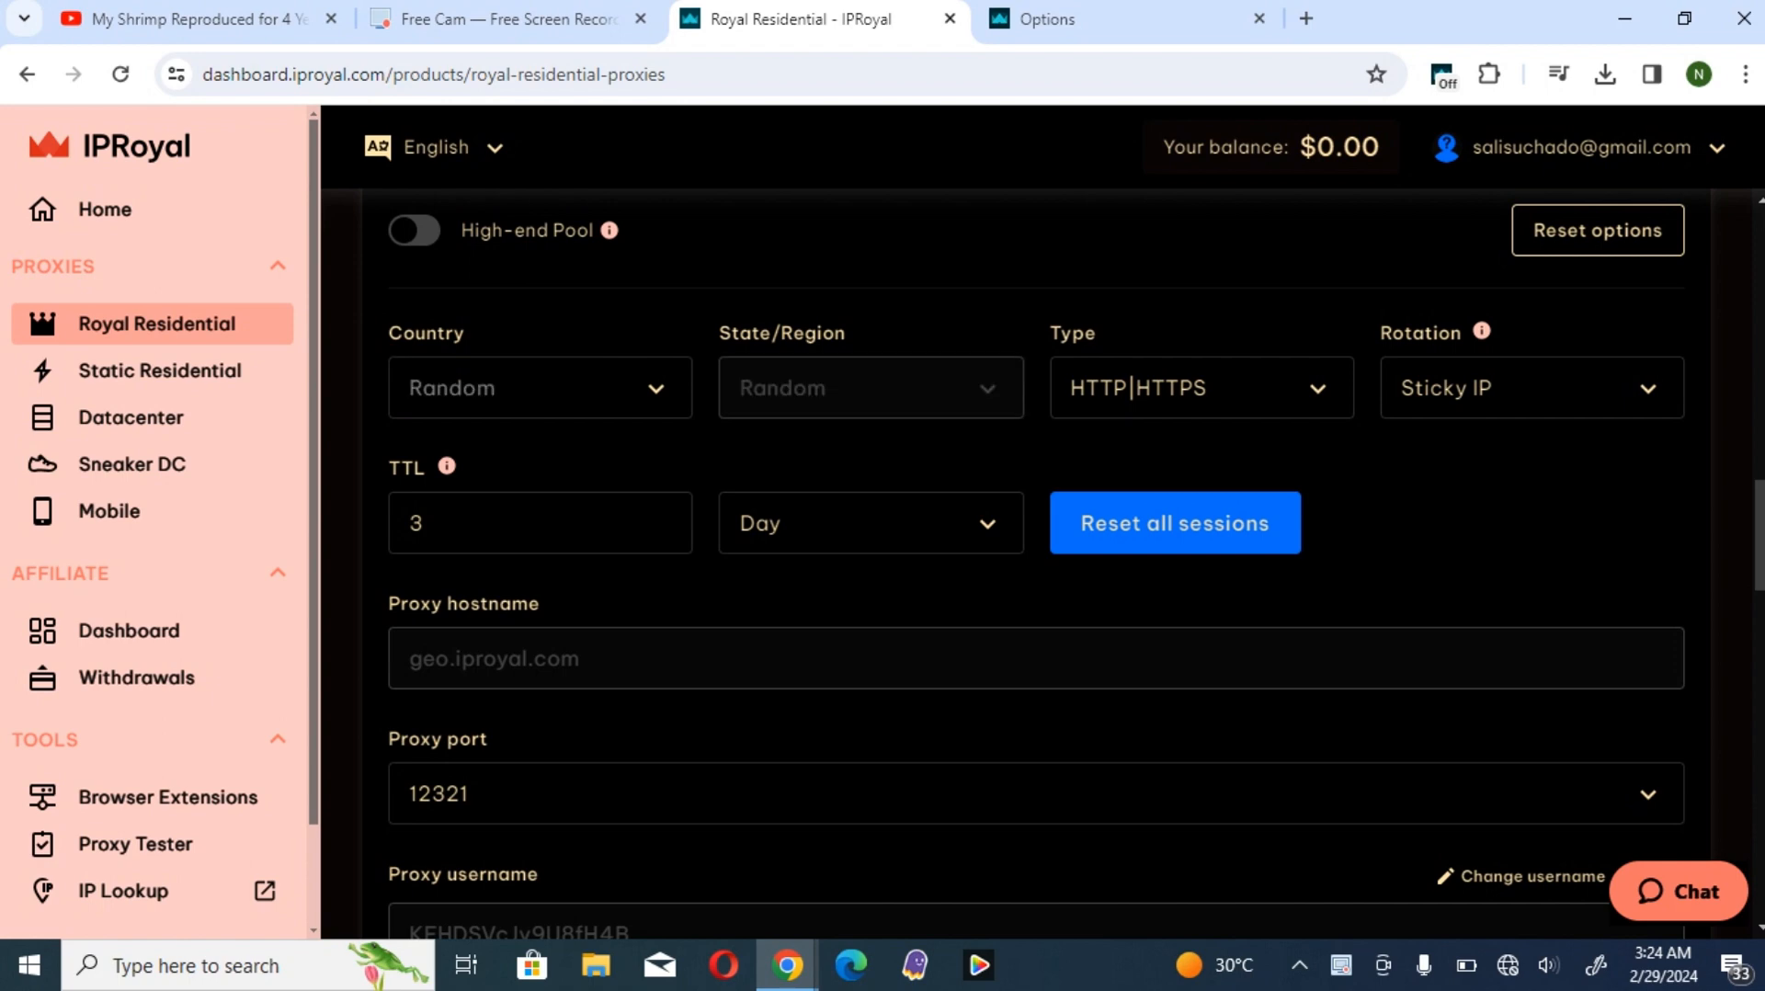
{"action": "left_click", "coordinate": [541, 388]}
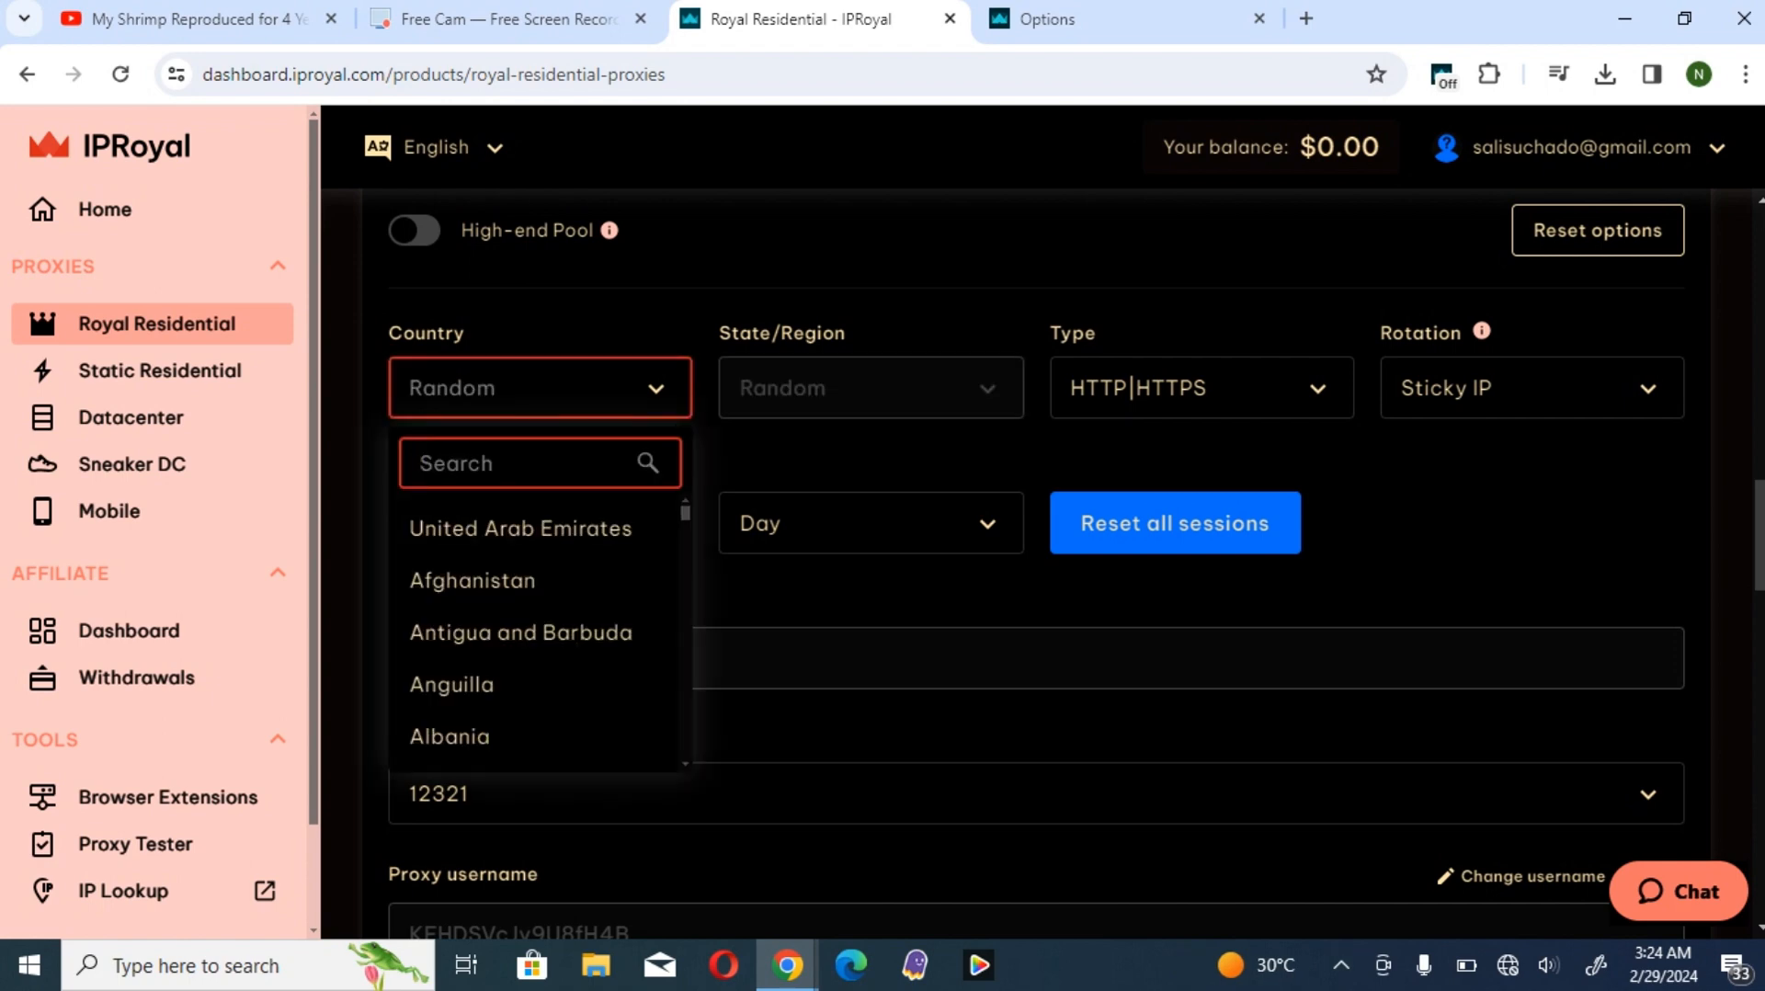
{"action": "type", "text": "uni"}
{"action": "key", "text": "Down"}
{"action": "key", "text": "Return"}
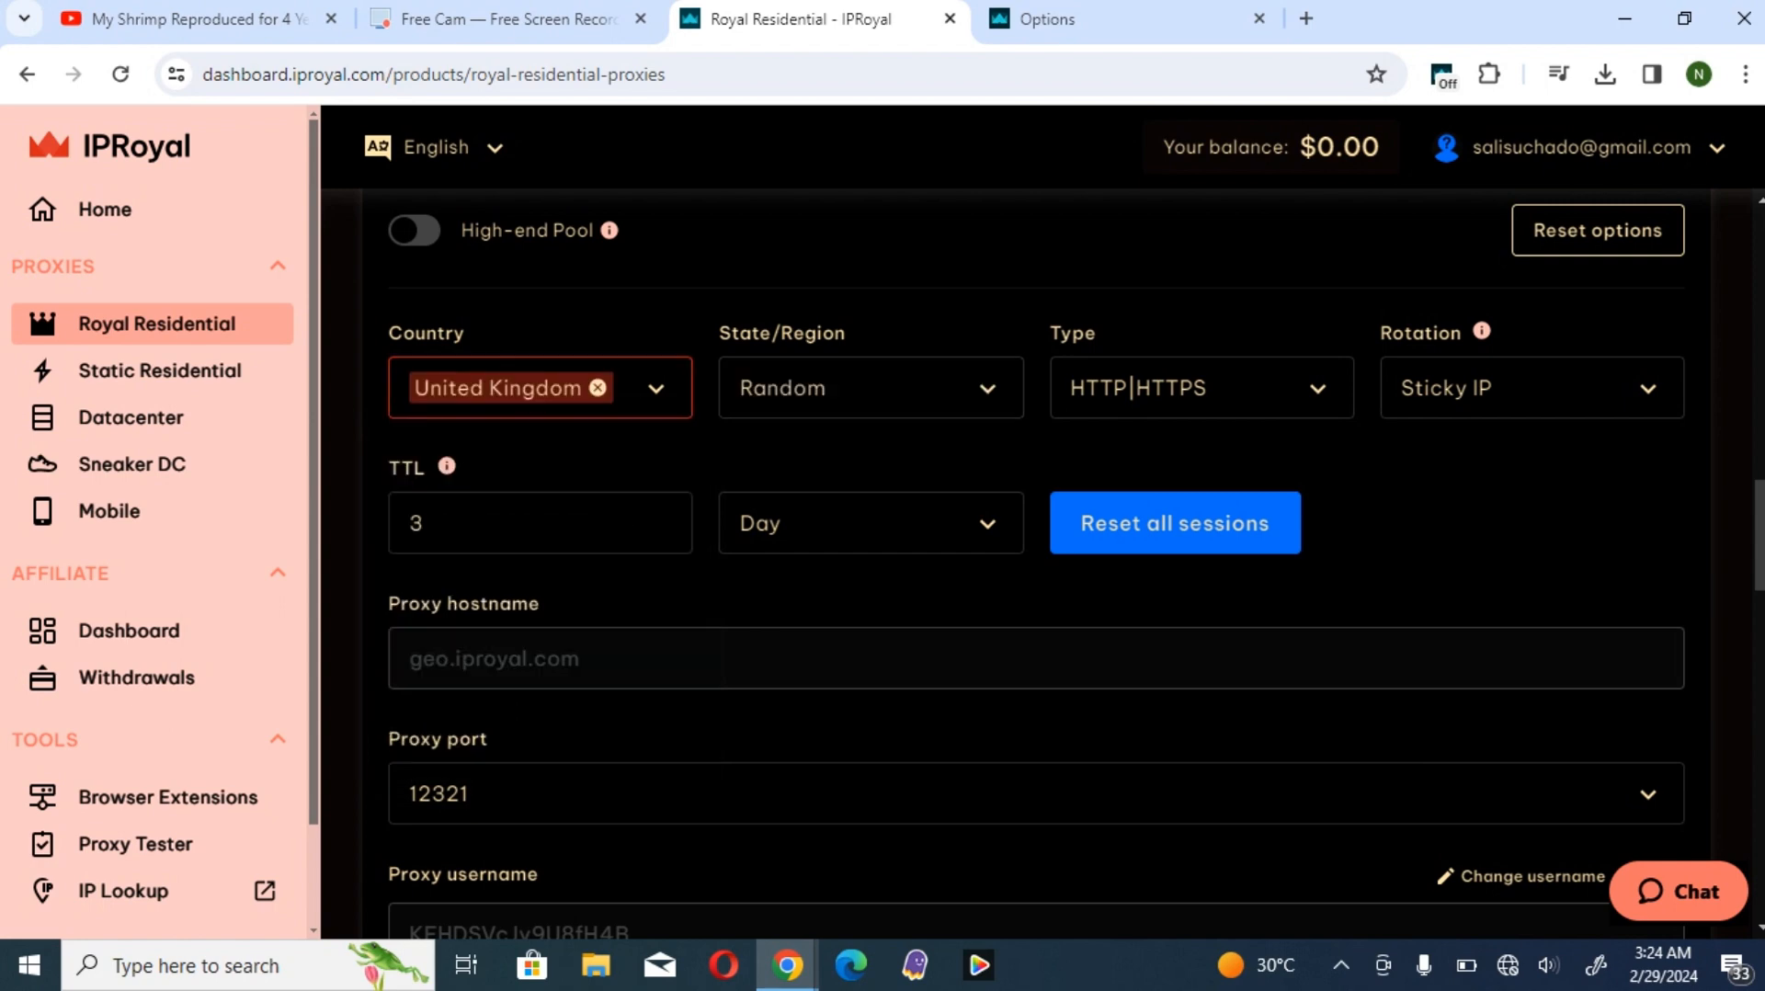
- Browse the available State/Region choices for the United Kingdom and leave the list without picking one
{"action": "left_click", "coordinate": [872, 388]}
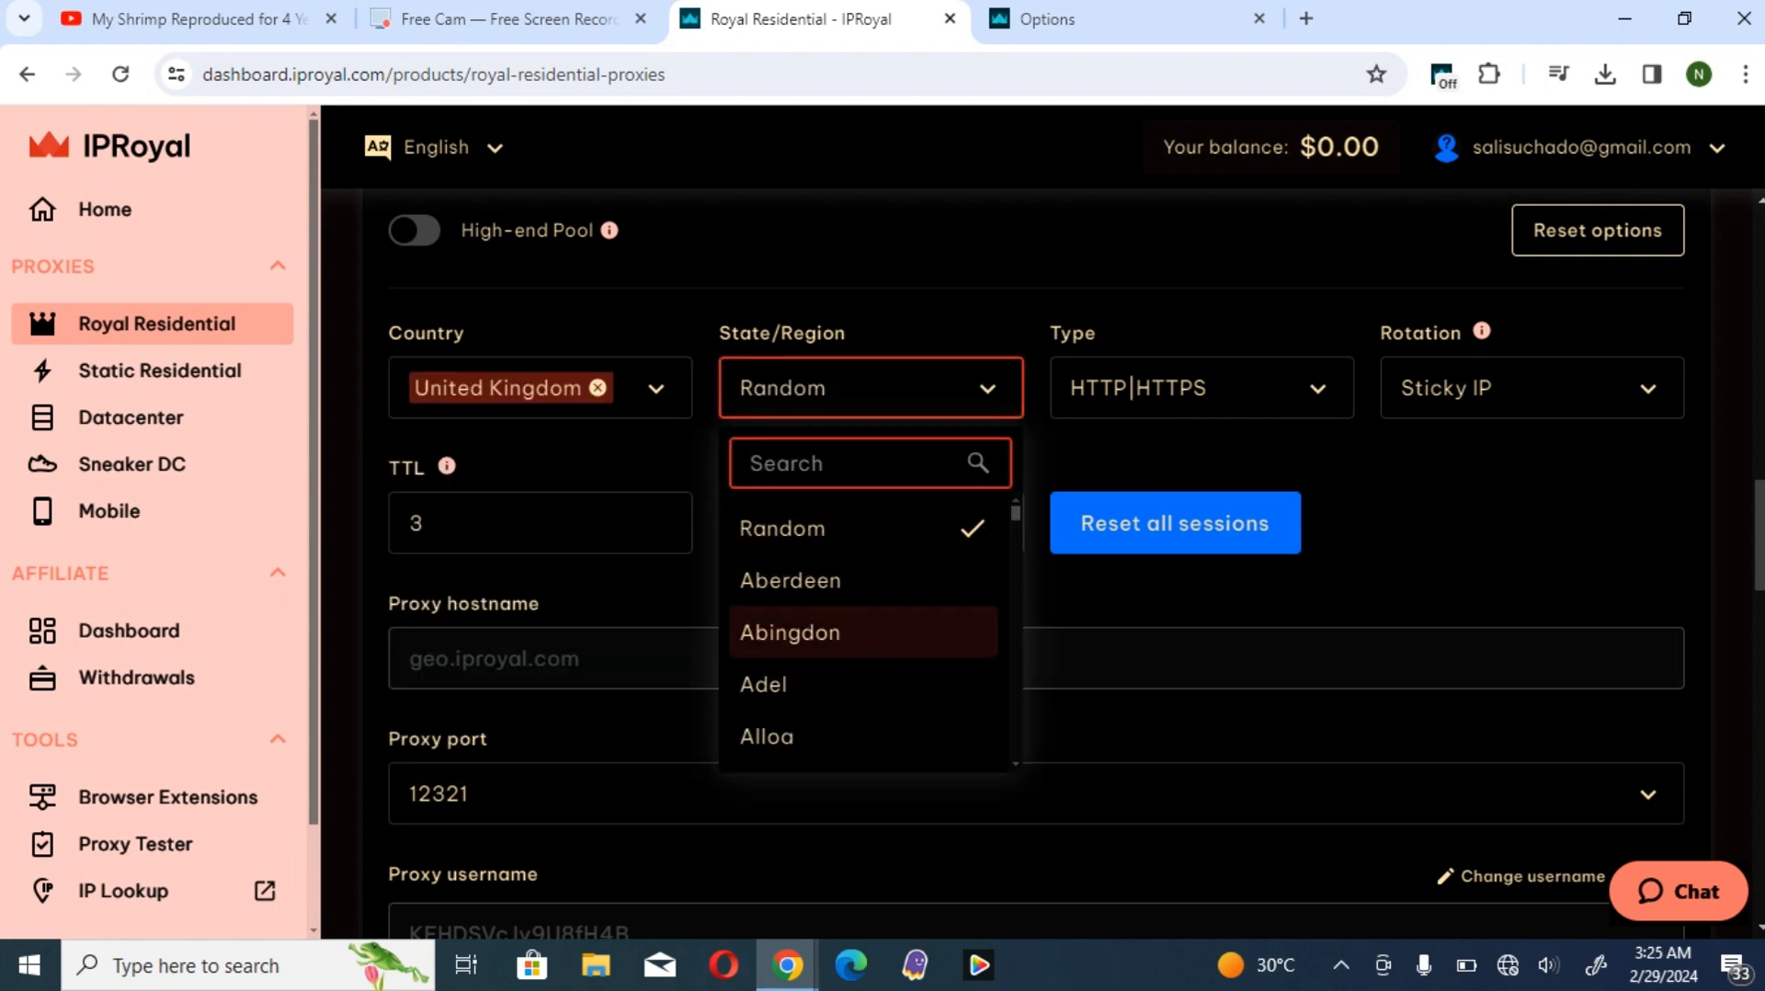
{"action": "scroll", "coordinate": [864, 634], "scroll_direction": "down", "scroll_amount": 5}
{"action": "scroll", "coordinate": [864, 634], "scroll_direction": "down", "scroll_amount": 8}
{"action": "scroll", "coordinate": [864, 588], "scroll_direction": "down", "scroll_amount": 10}
{"action": "scroll", "coordinate": [865, 607], "scroll_direction": "down", "scroll_amount": 10}
{"action": "scroll", "coordinate": [864, 635], "scroll_direction": "up", "scroll_amount": 8}
{"action": "left_click", "coordinate": [870, 388]}
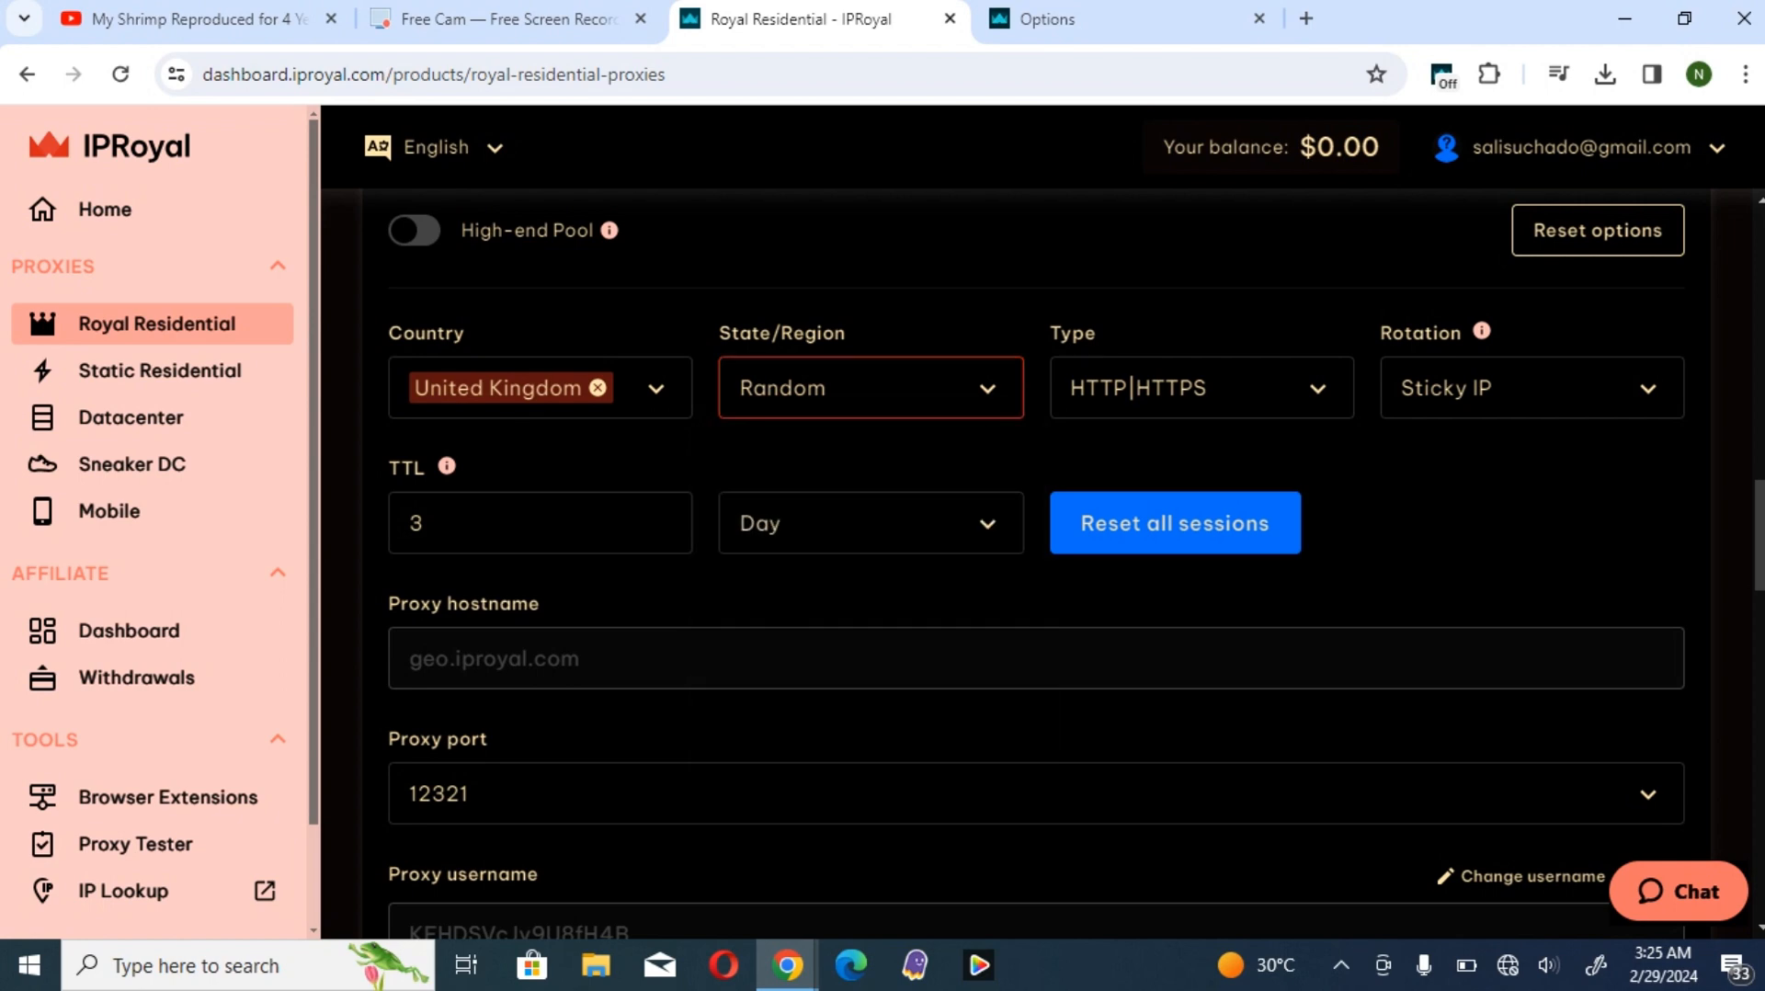
- Switch the rotation between Randomize IP and Sticky IP, ending on Sticky IP
{"action": "left_click", "coordinate": [1531, 388]}
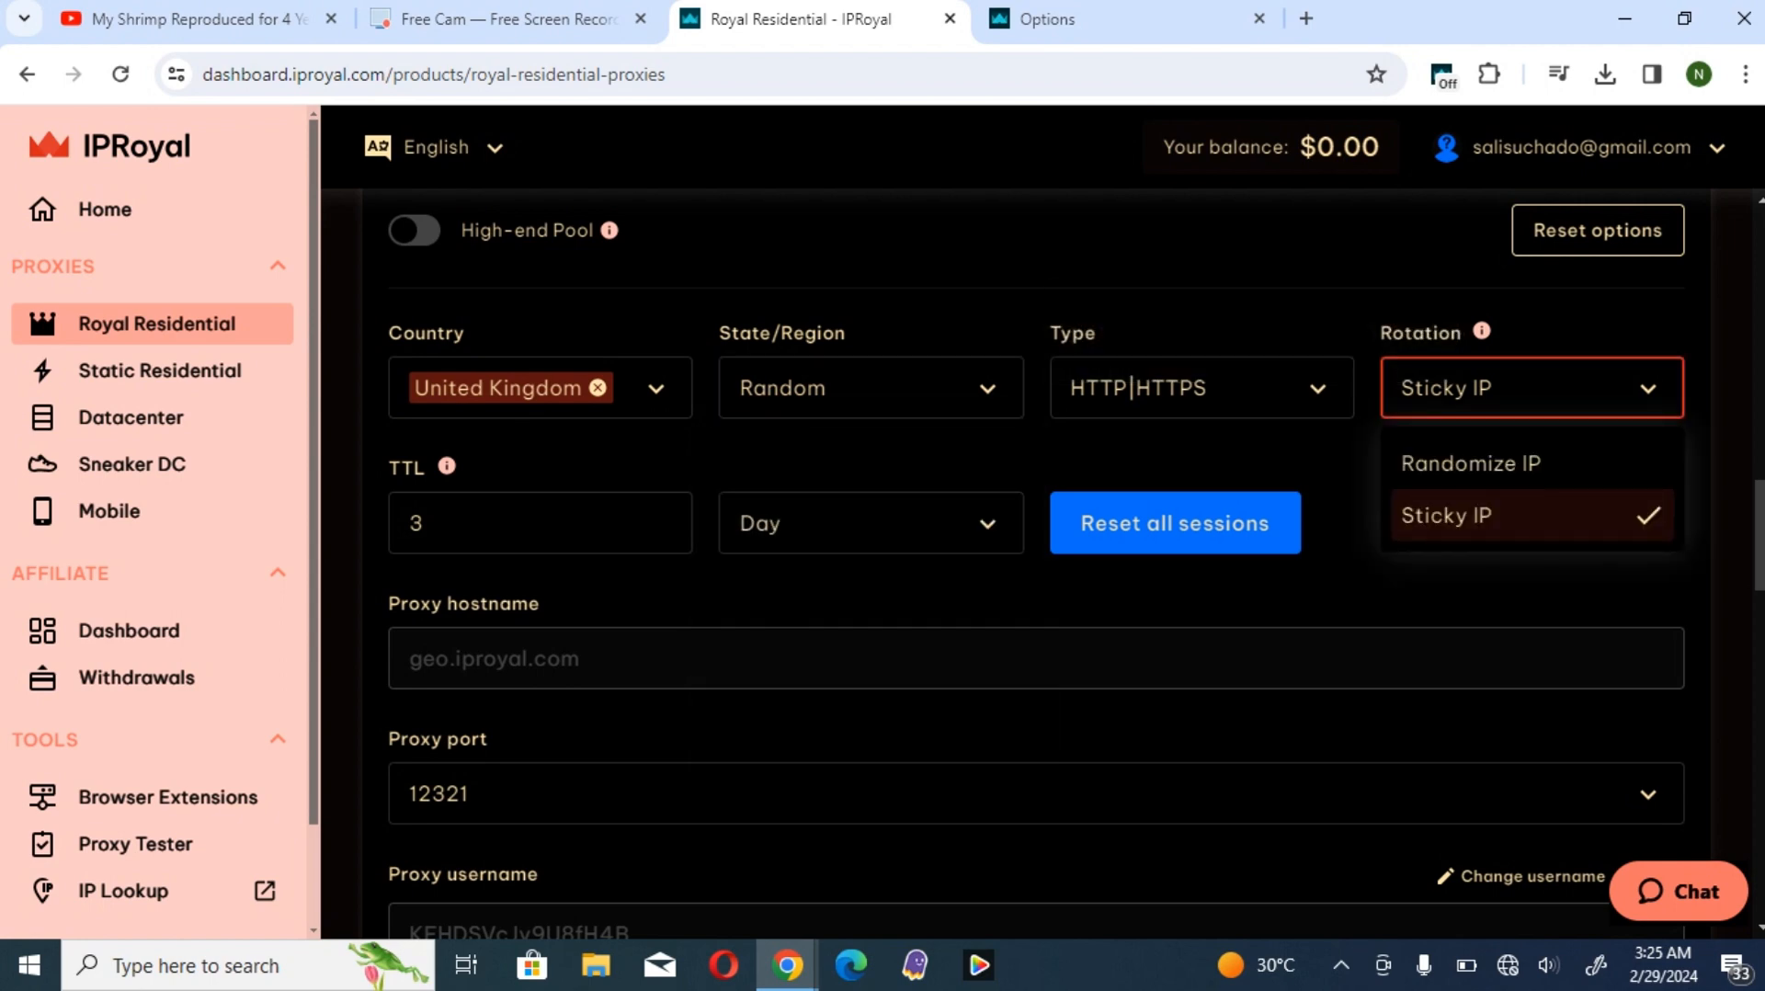
{"action": "left_click", "coordinate": [1531, 464]}
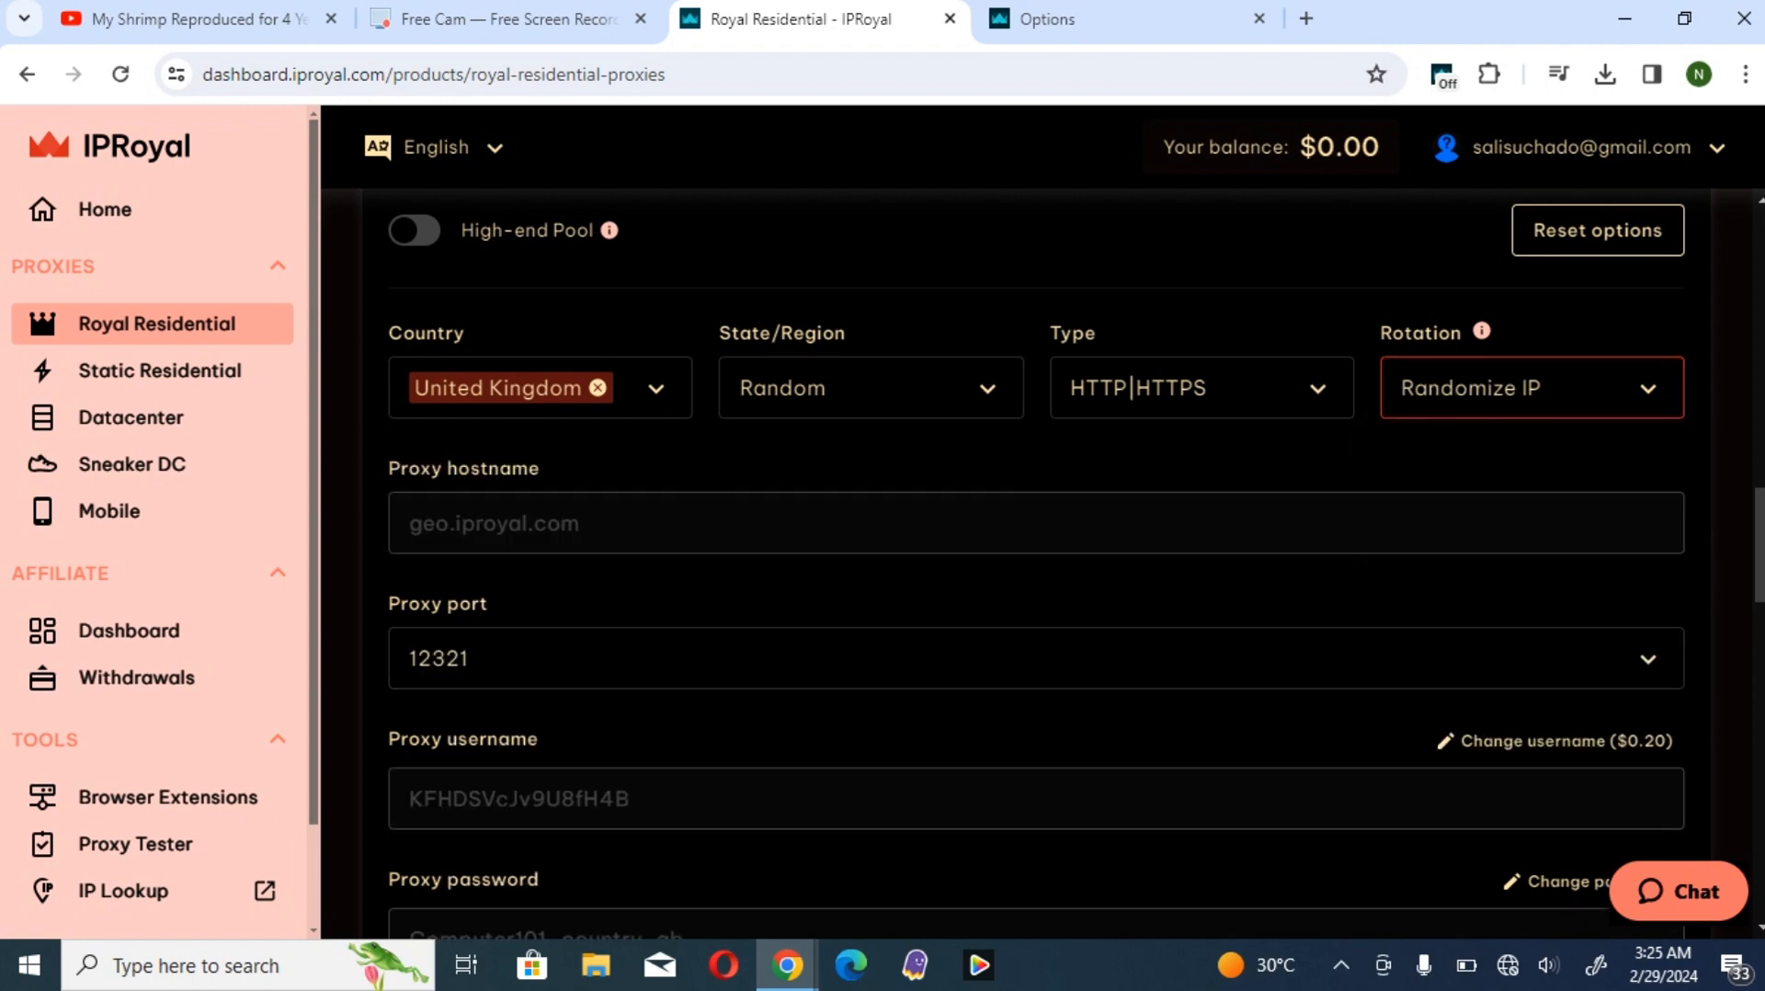
{"action": "left_click", "coordinate": [1532, 387]}
{"action": "left_click", "coordinate": [1470, 511]}
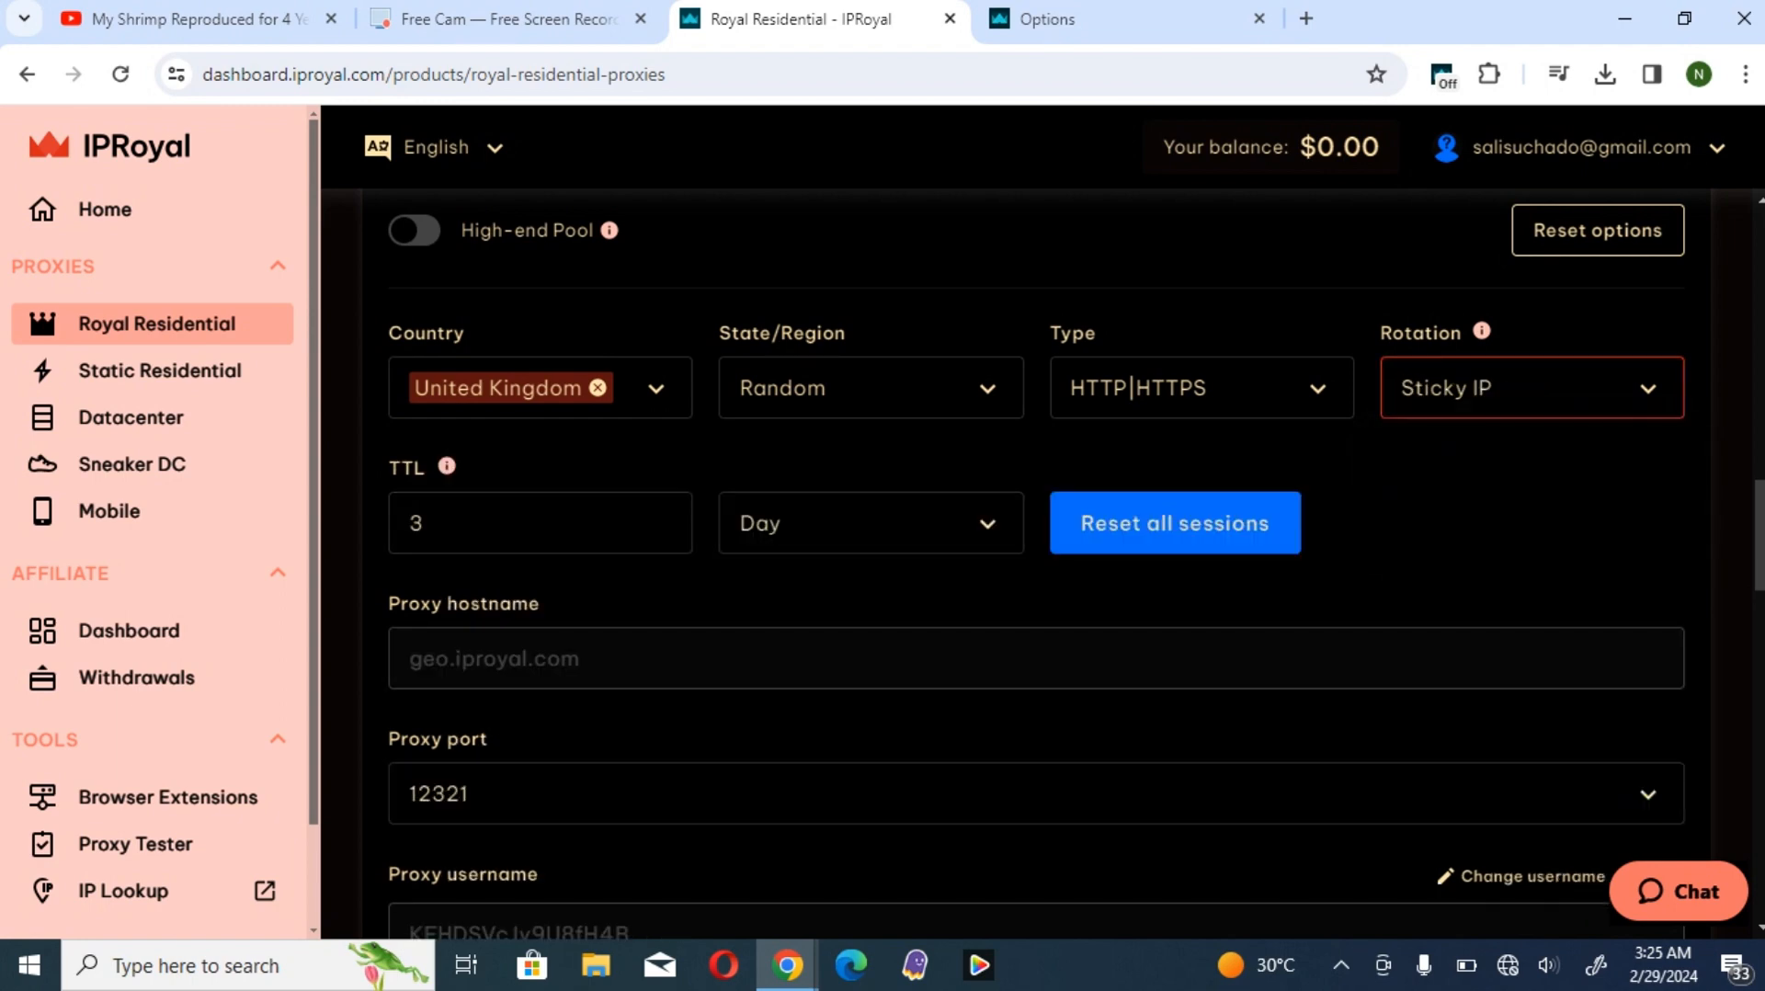
{"action": "left_click", "coordinate": [1532, 388]}
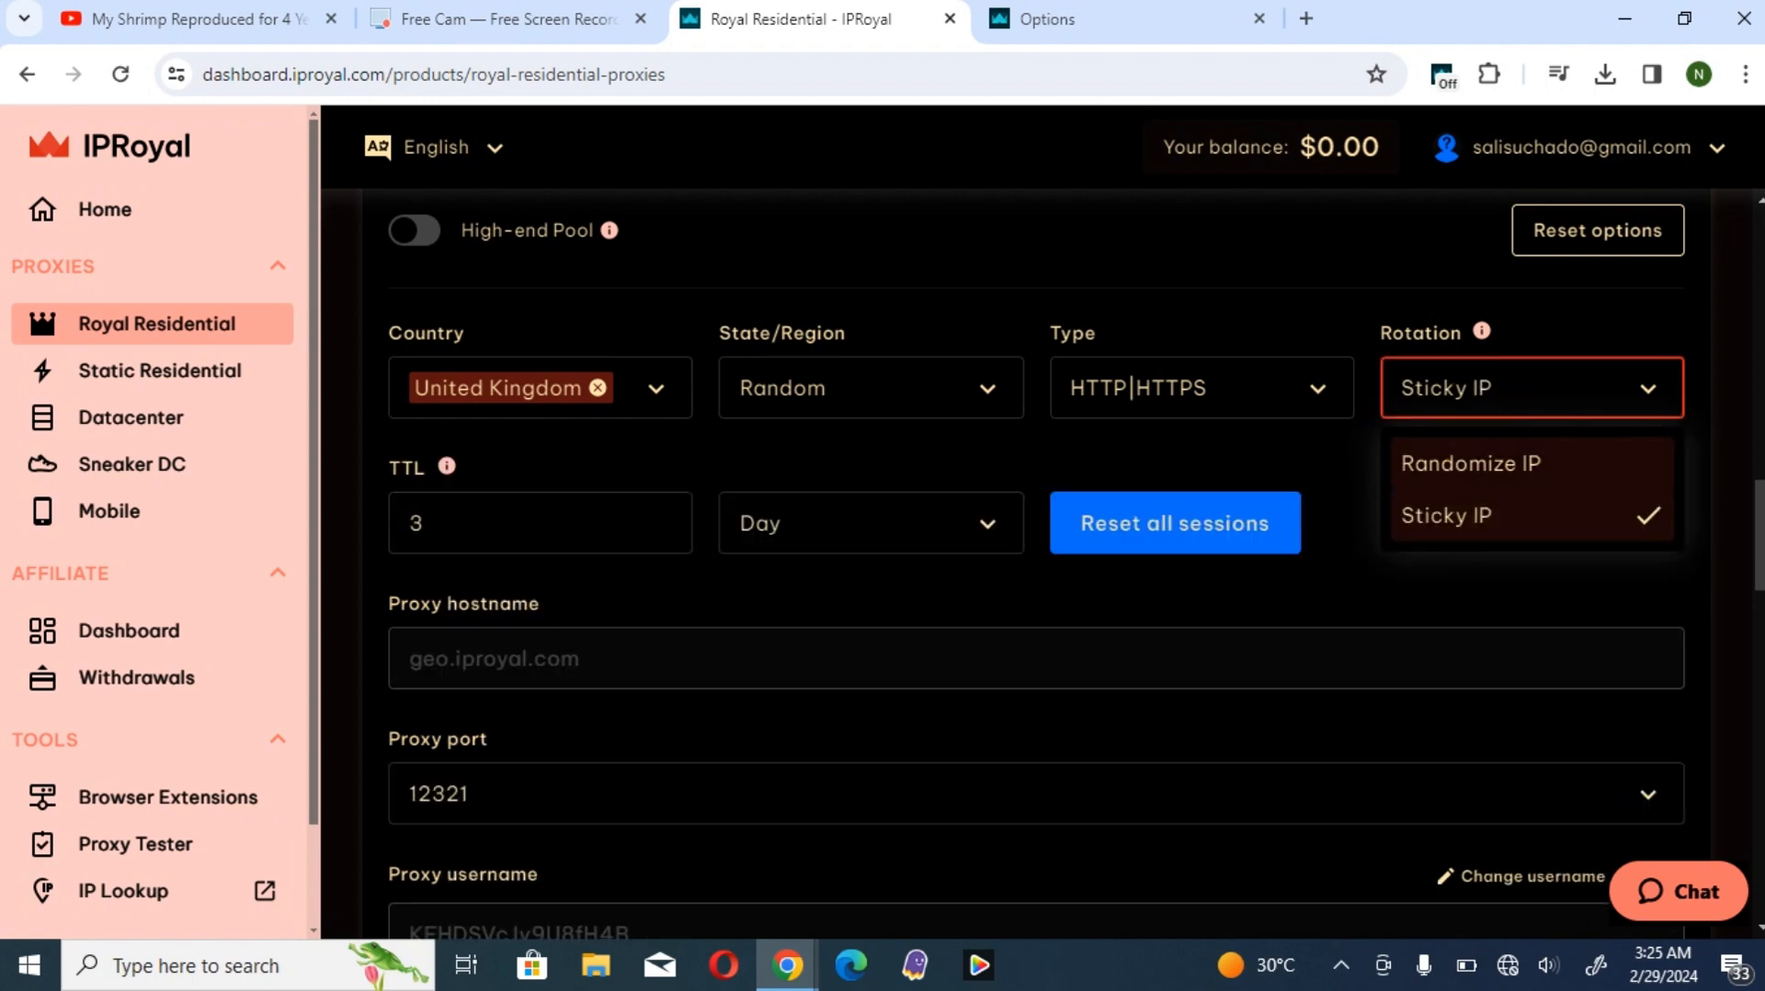
{"action": "left_click", "coordinate": [1471, 464]}
{"action": "left_click", "coordinate": [1531, 388]}
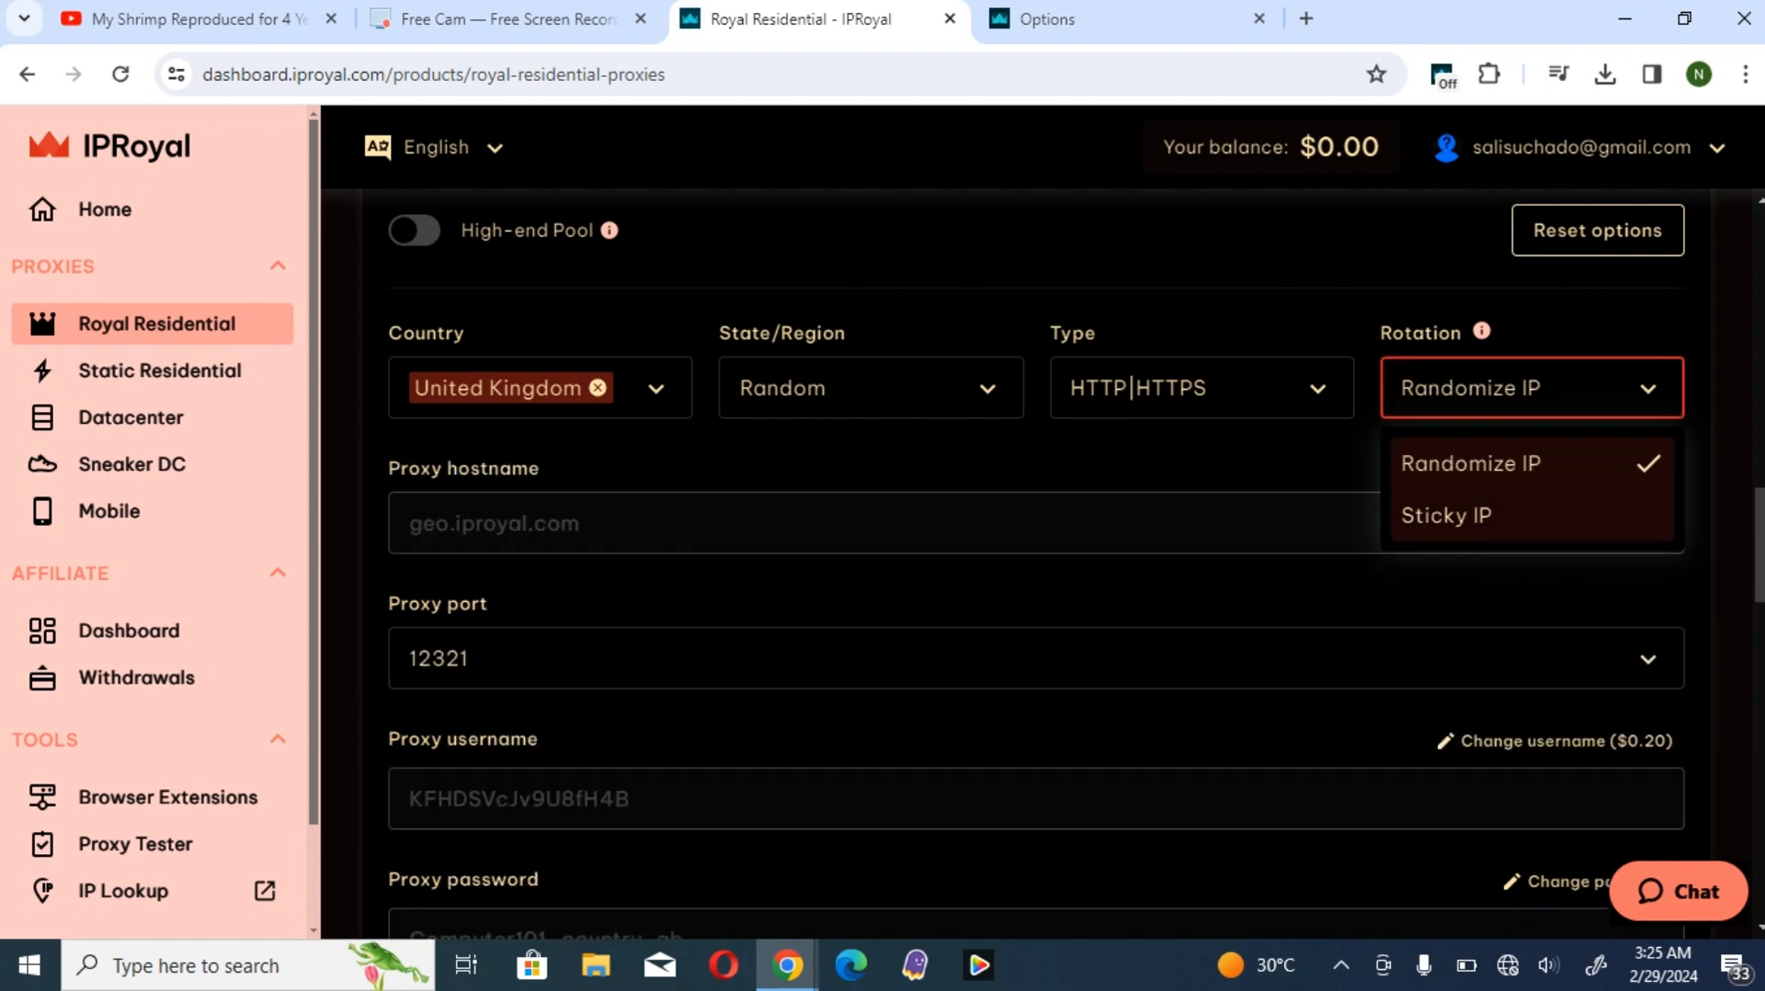
{"action": "left_click", "coordinate": [1471, 513]}
- Raise the sticky session's TTL to 7 days
{"action": "left_click", "coordinate": [432, 523]}
{"action": "left_click", "coordinate": [661, 516]}
{"action": "left_click", "coordinate": [662, 516]}
{"action": "left_click", "coordinate": [662, 516]}
{"action": "left_click", "coordinate": [662, 517]}
{"action": "left_click", "coordinate": [662, 517]}
- Try seconds as the TTL unit, switch back to days and check the unit choices again
{"action": "left_click", "coordinate": [871, 523]}
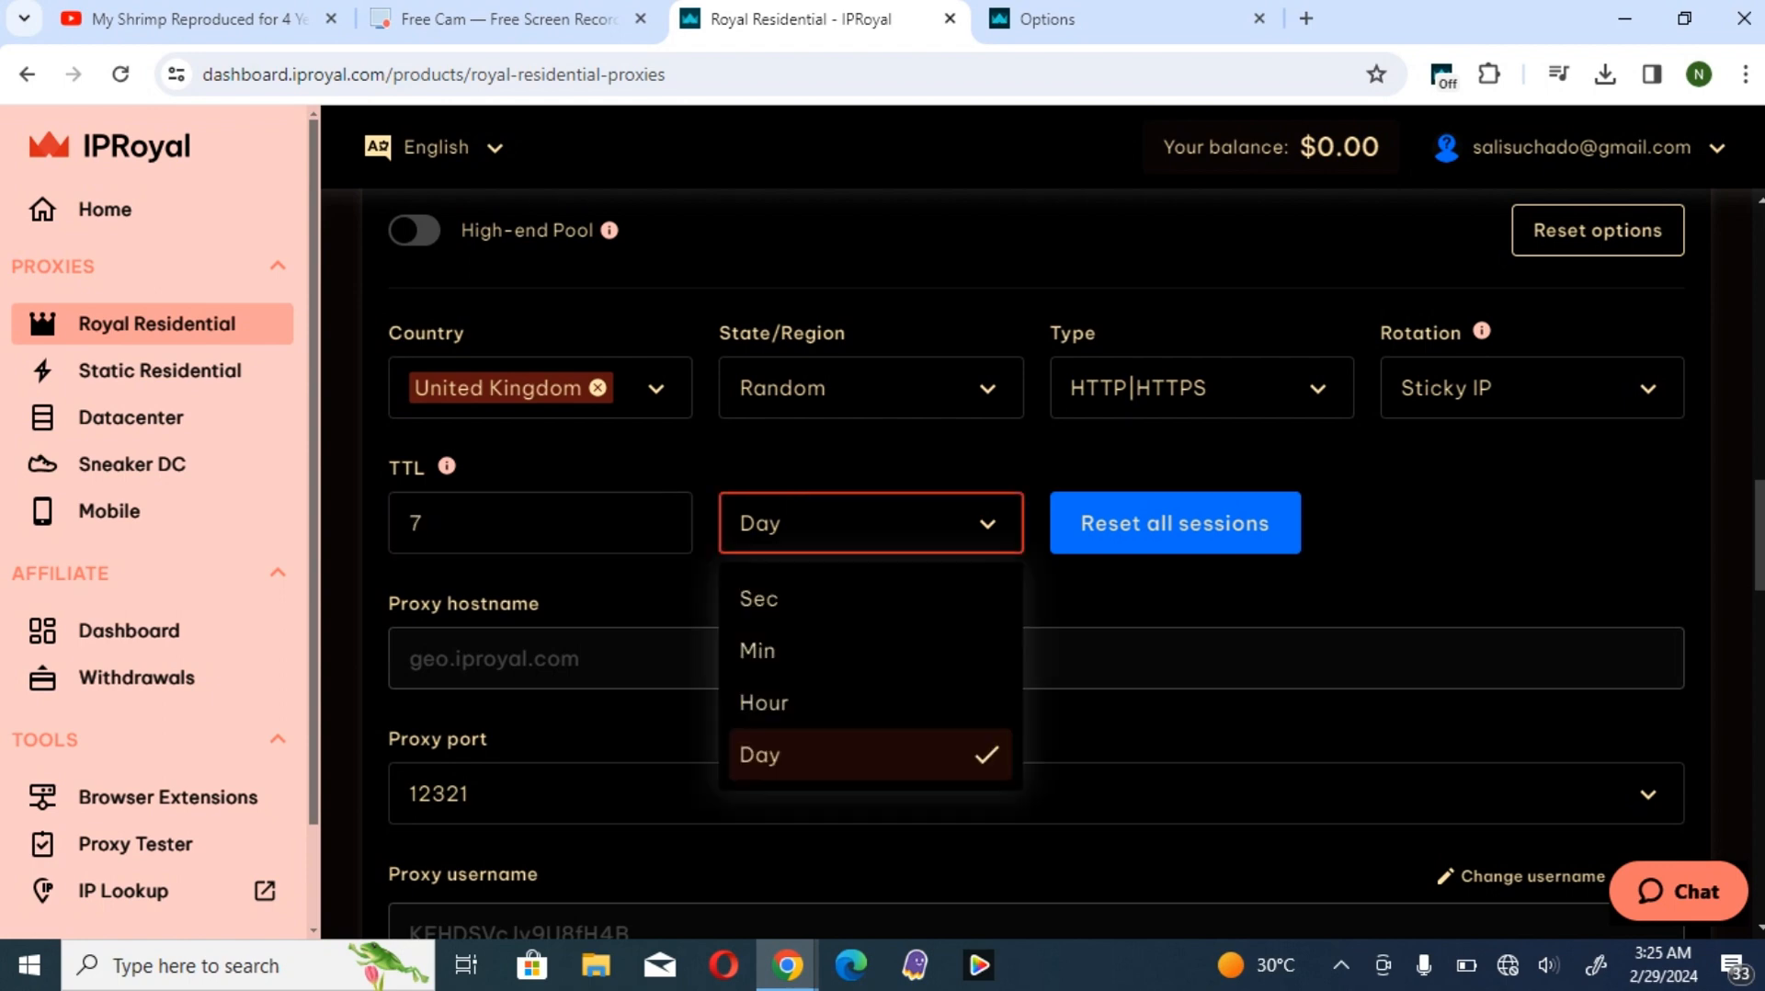
{"action": "left_click", "coordinate": [827, 598]}
{"action": "left_click", "coordinate": [871, 523]}
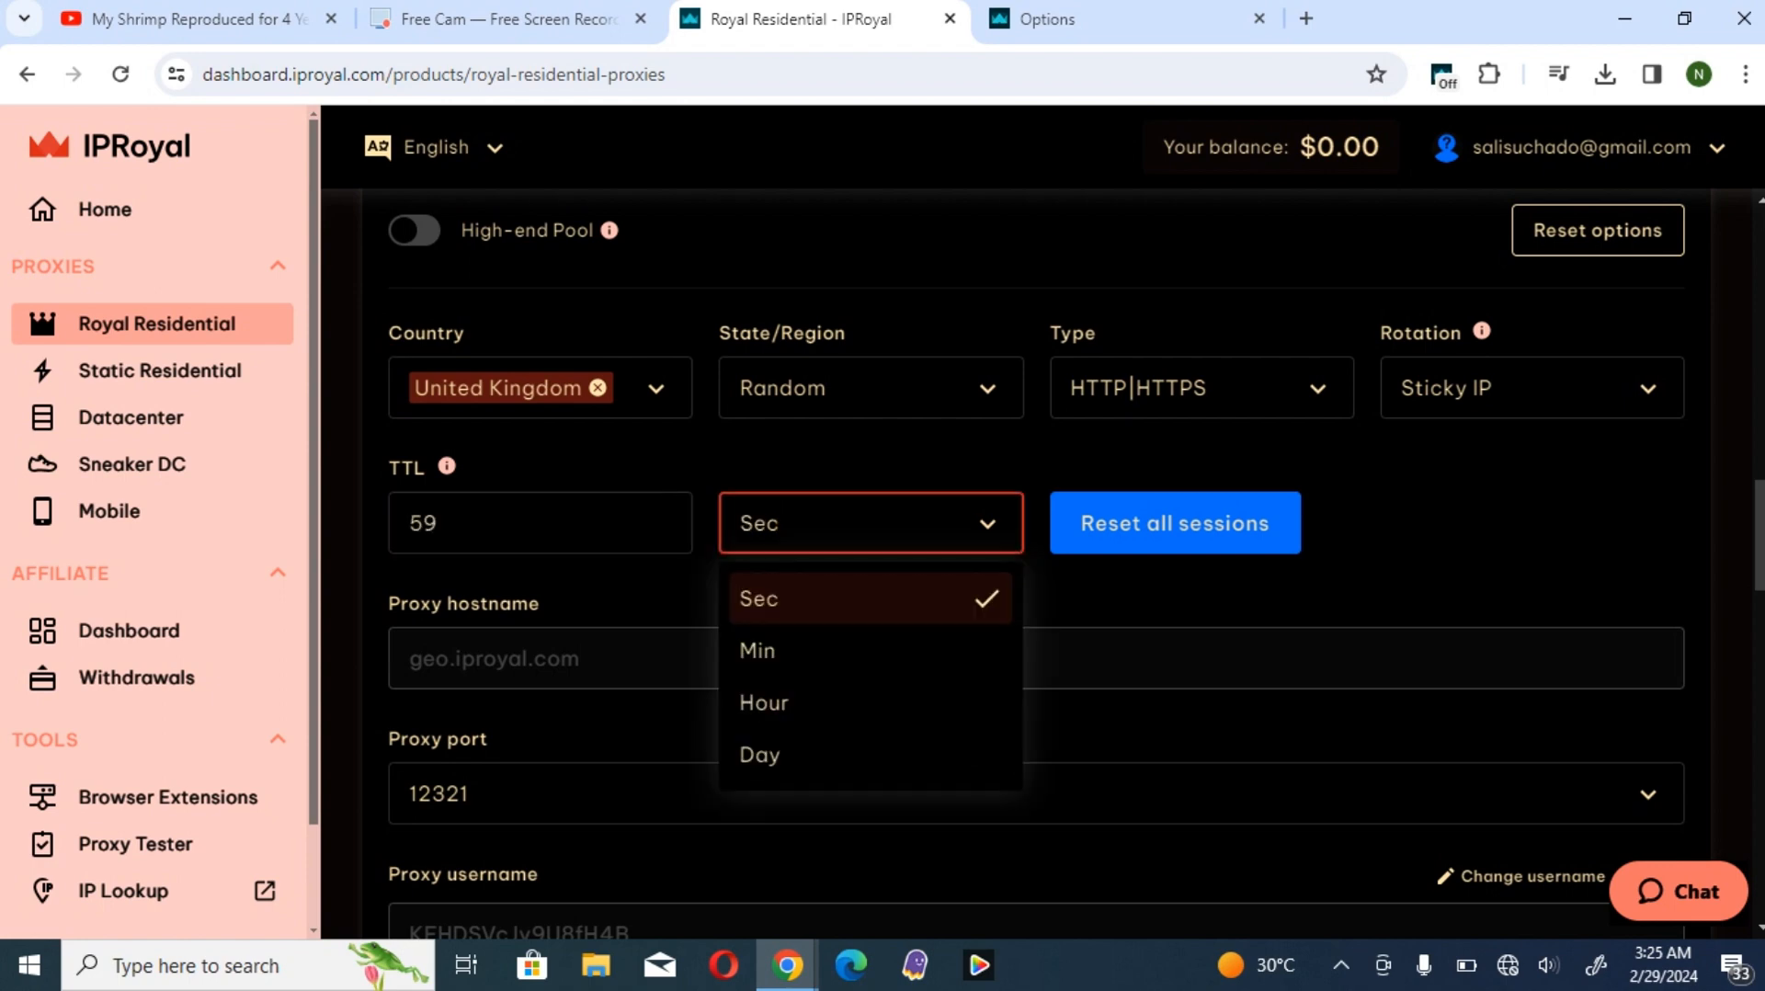
{"action": "left_click", "coordinate": [827, 755]}
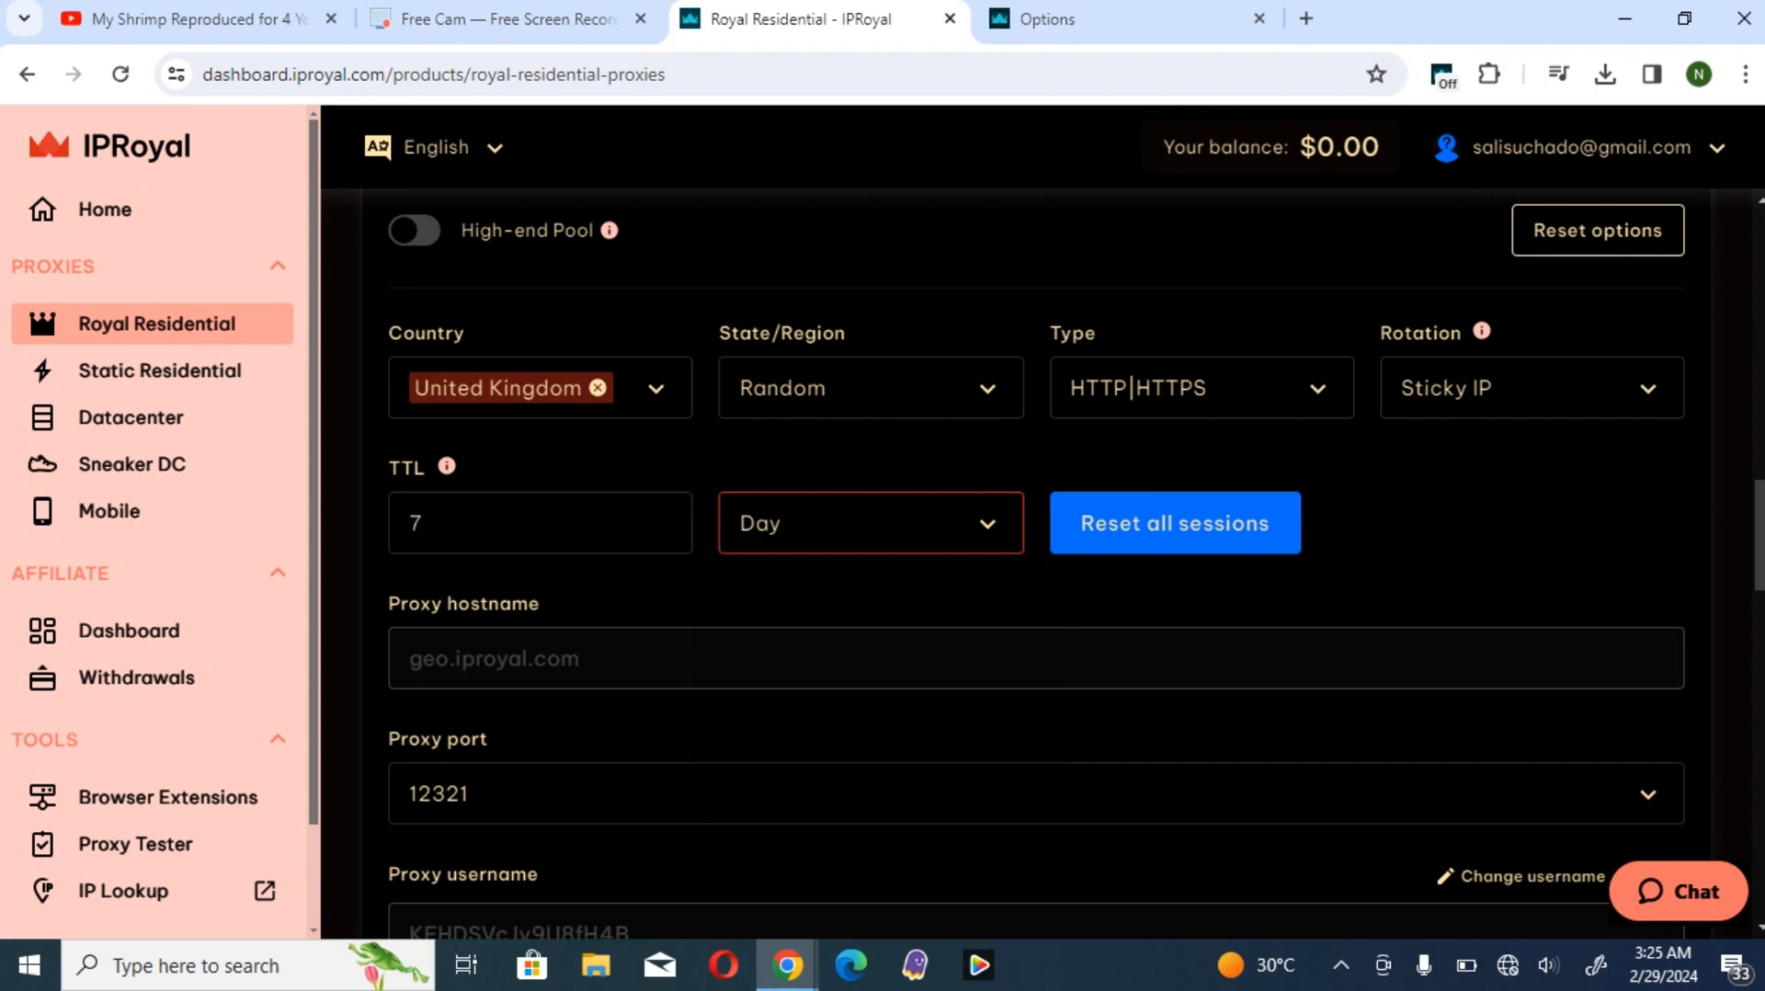
{"action": "left_click", "coordinate": [871, 523]}
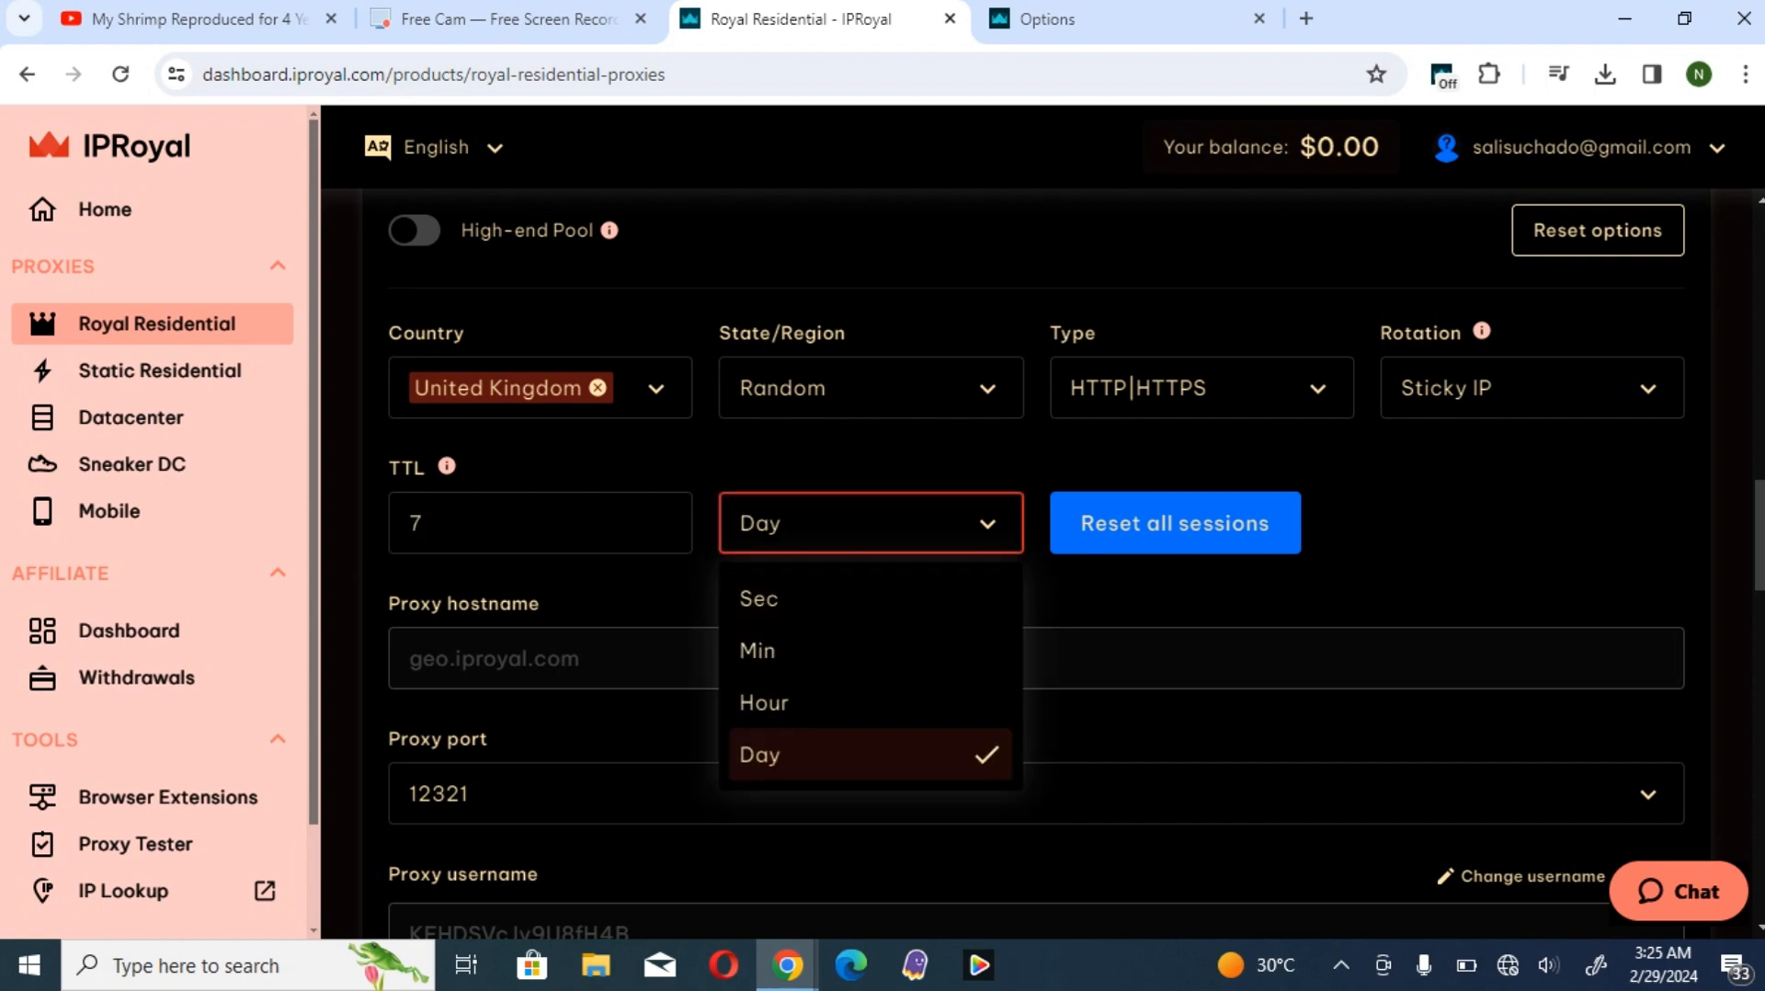
{"action": "left_click", "coordinate": [870, 523]}
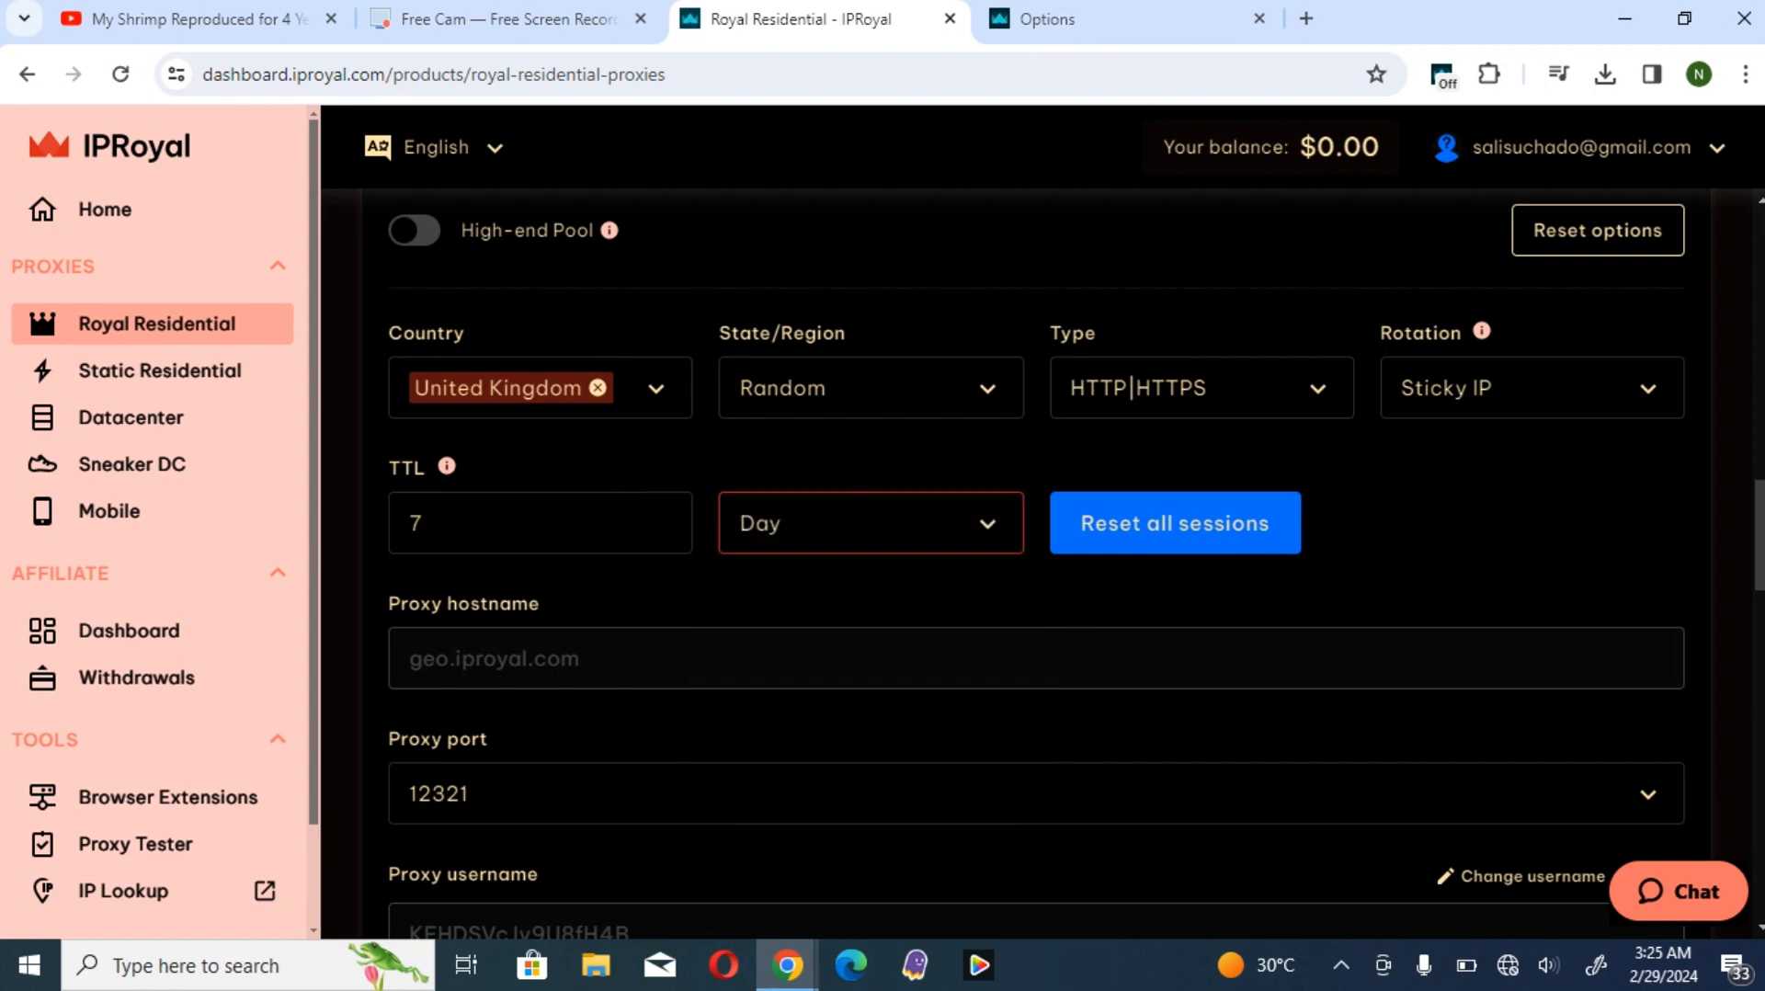
- Examine the proxy hostname, port, username, password and basic curl example in the Proxy Access settings
{"action": "scroll", "coordinate": [1036, 552], "scroll_direction": "down", "scroll_amount": 1}
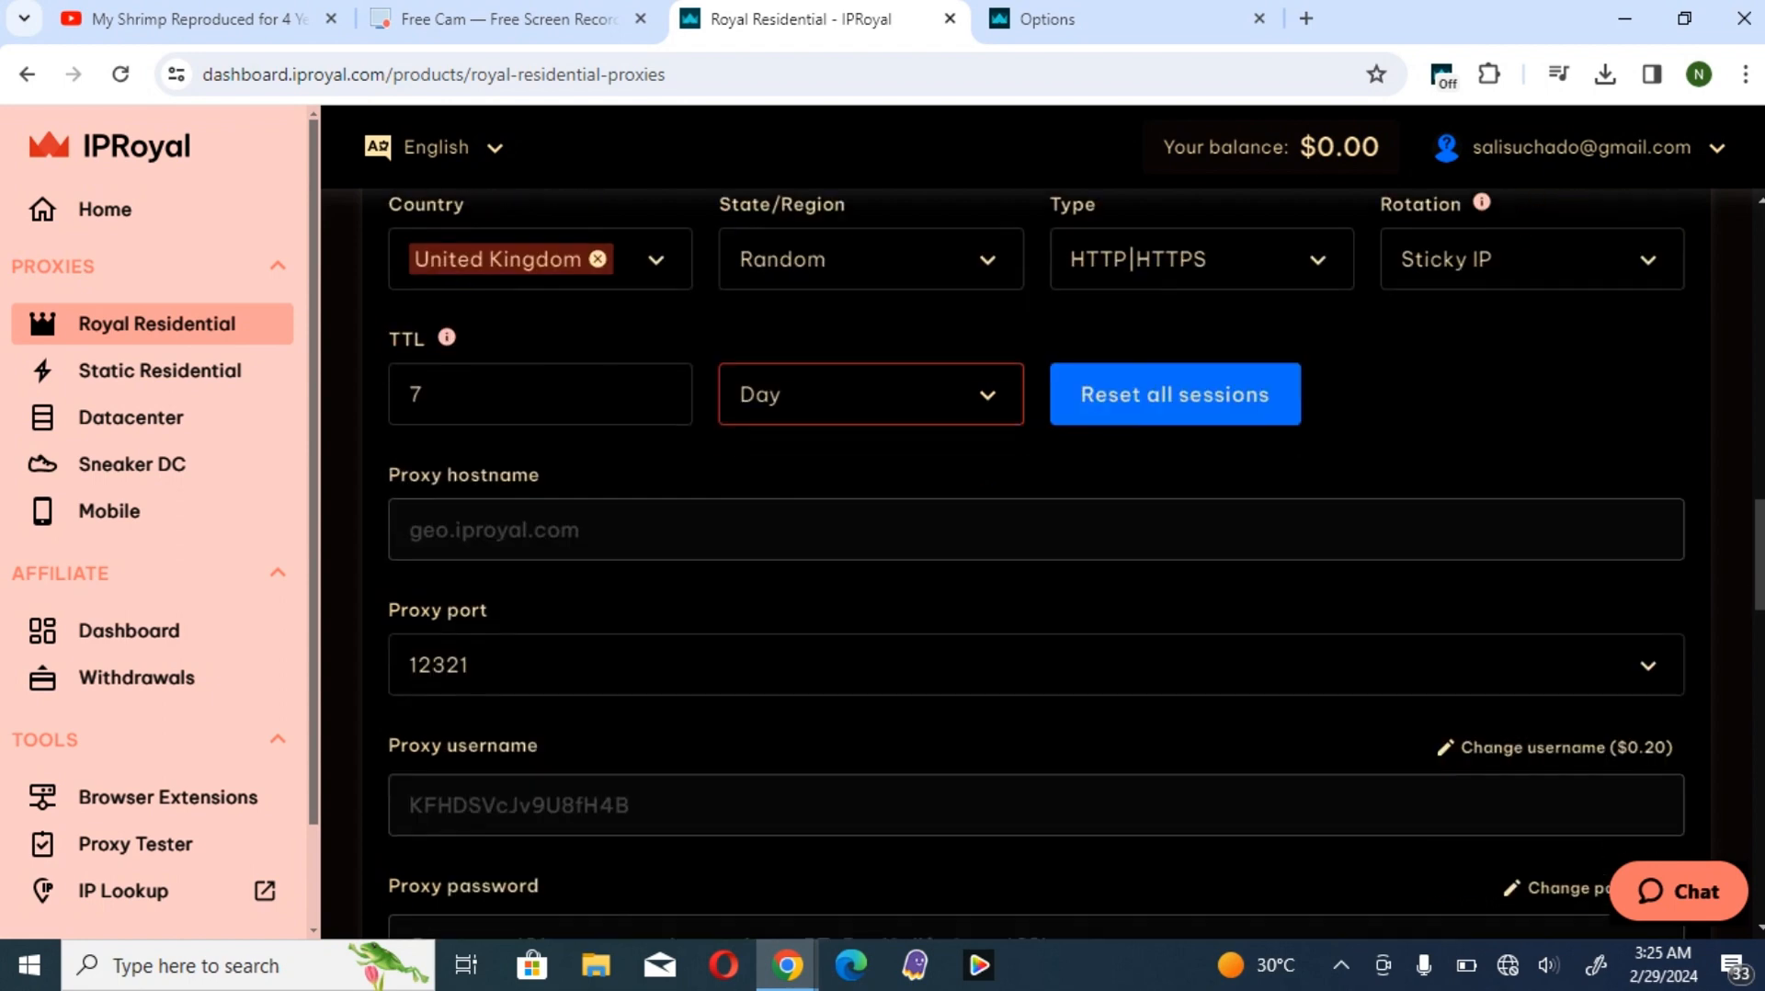
{"action": "scroll", "coordinate": [1036, 551], "scroll_direction": "down", "scroll_amount": 2}
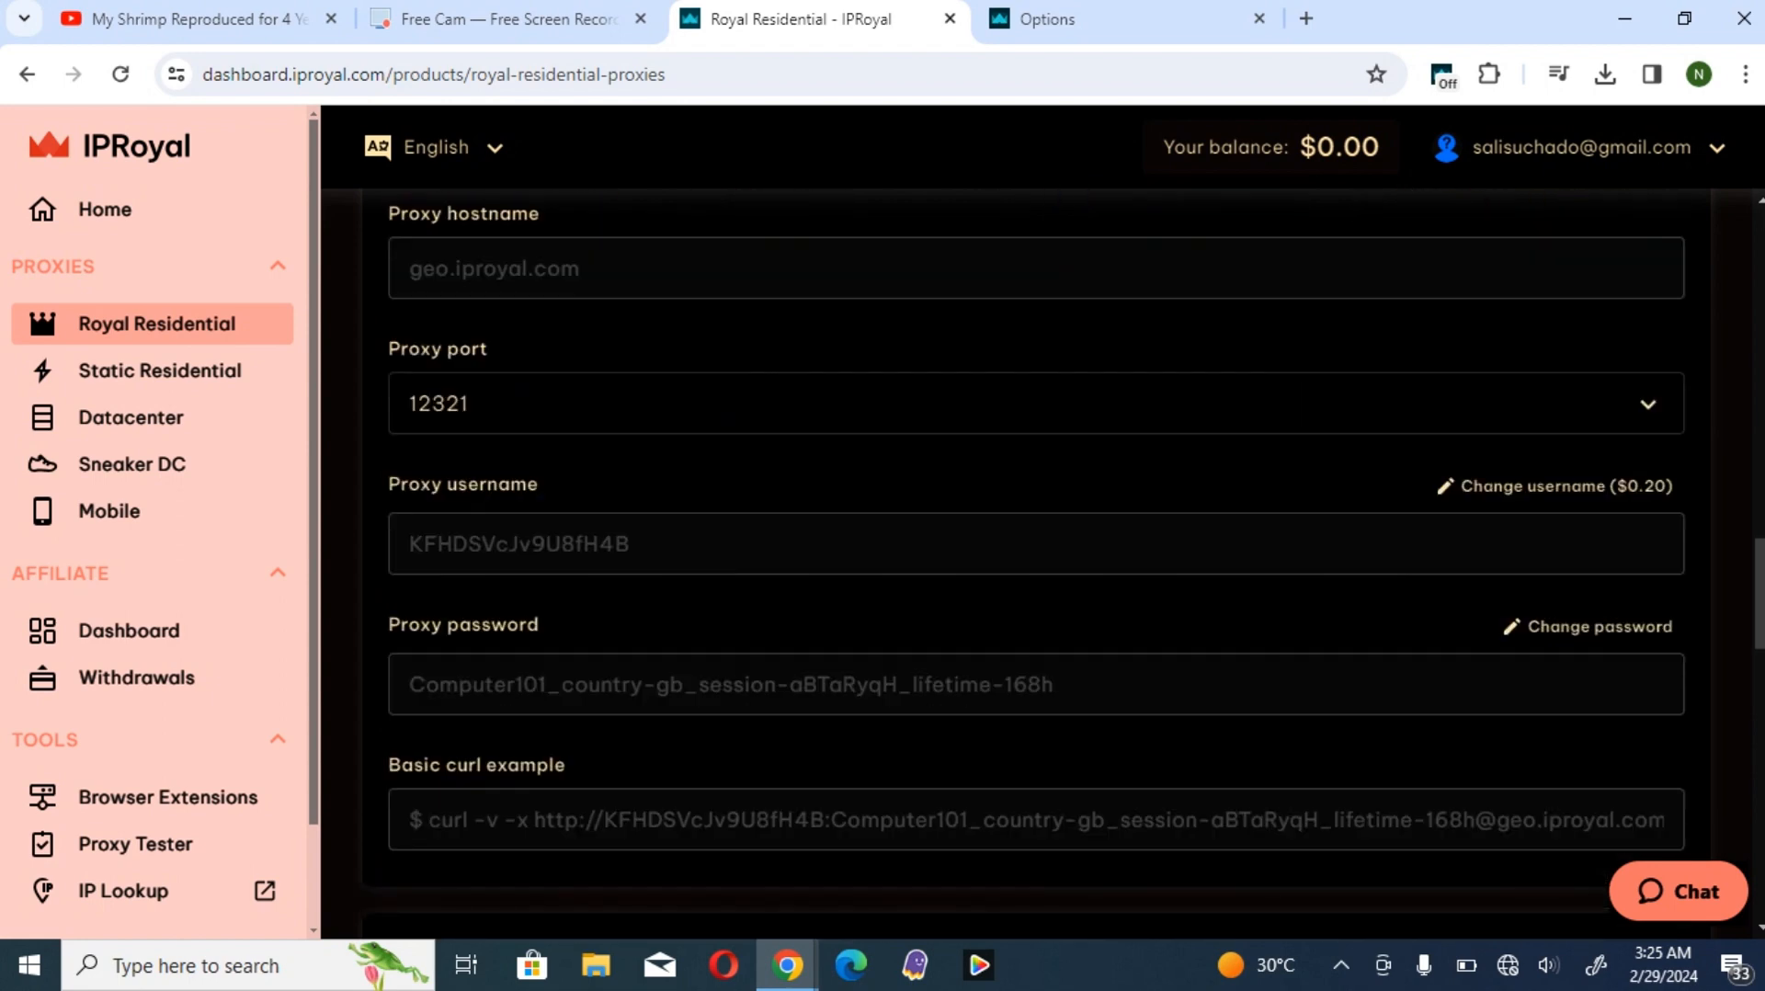
{"action": "scroll", "coordinate": [1036, 552], "scroll_direction": "up", "scroll_amount": 1}
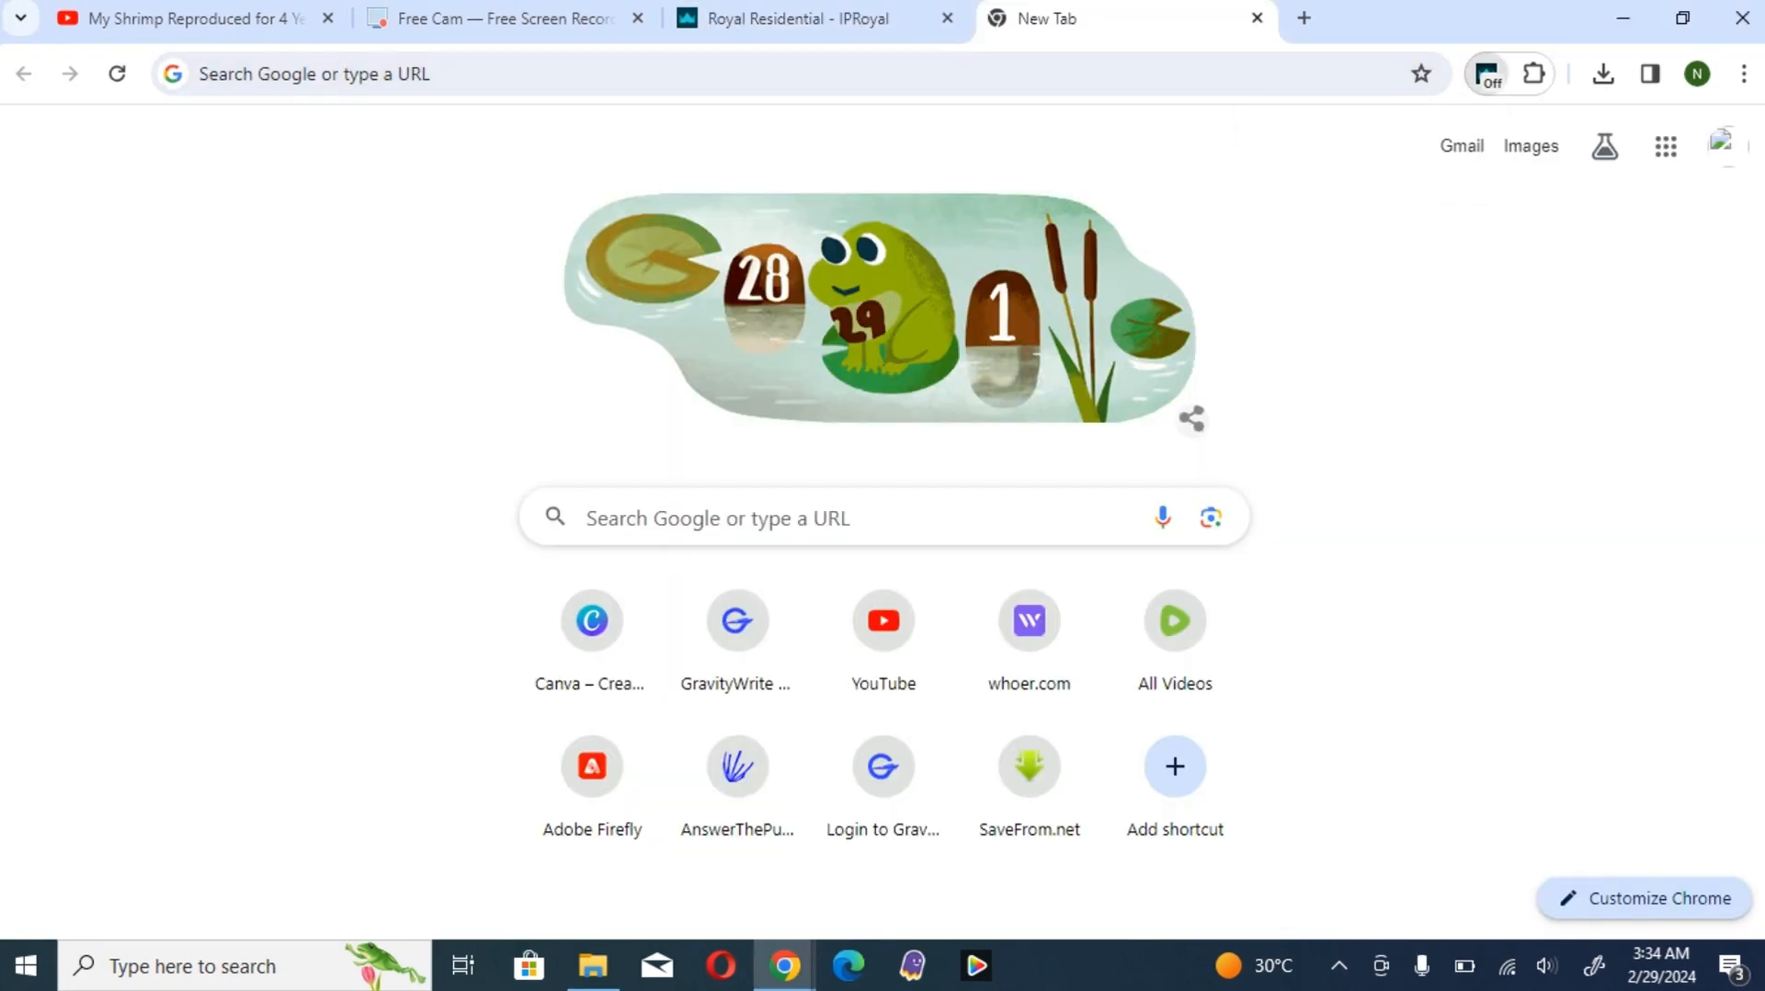
- Open the IPRoyal Proxy Manager options, dismiss the advertising notification and start creating a new proxy
{"action": "left_click", "coordinate": [1488, 73]}
{"action": "left_click", "coordinate": [1284, 236]}
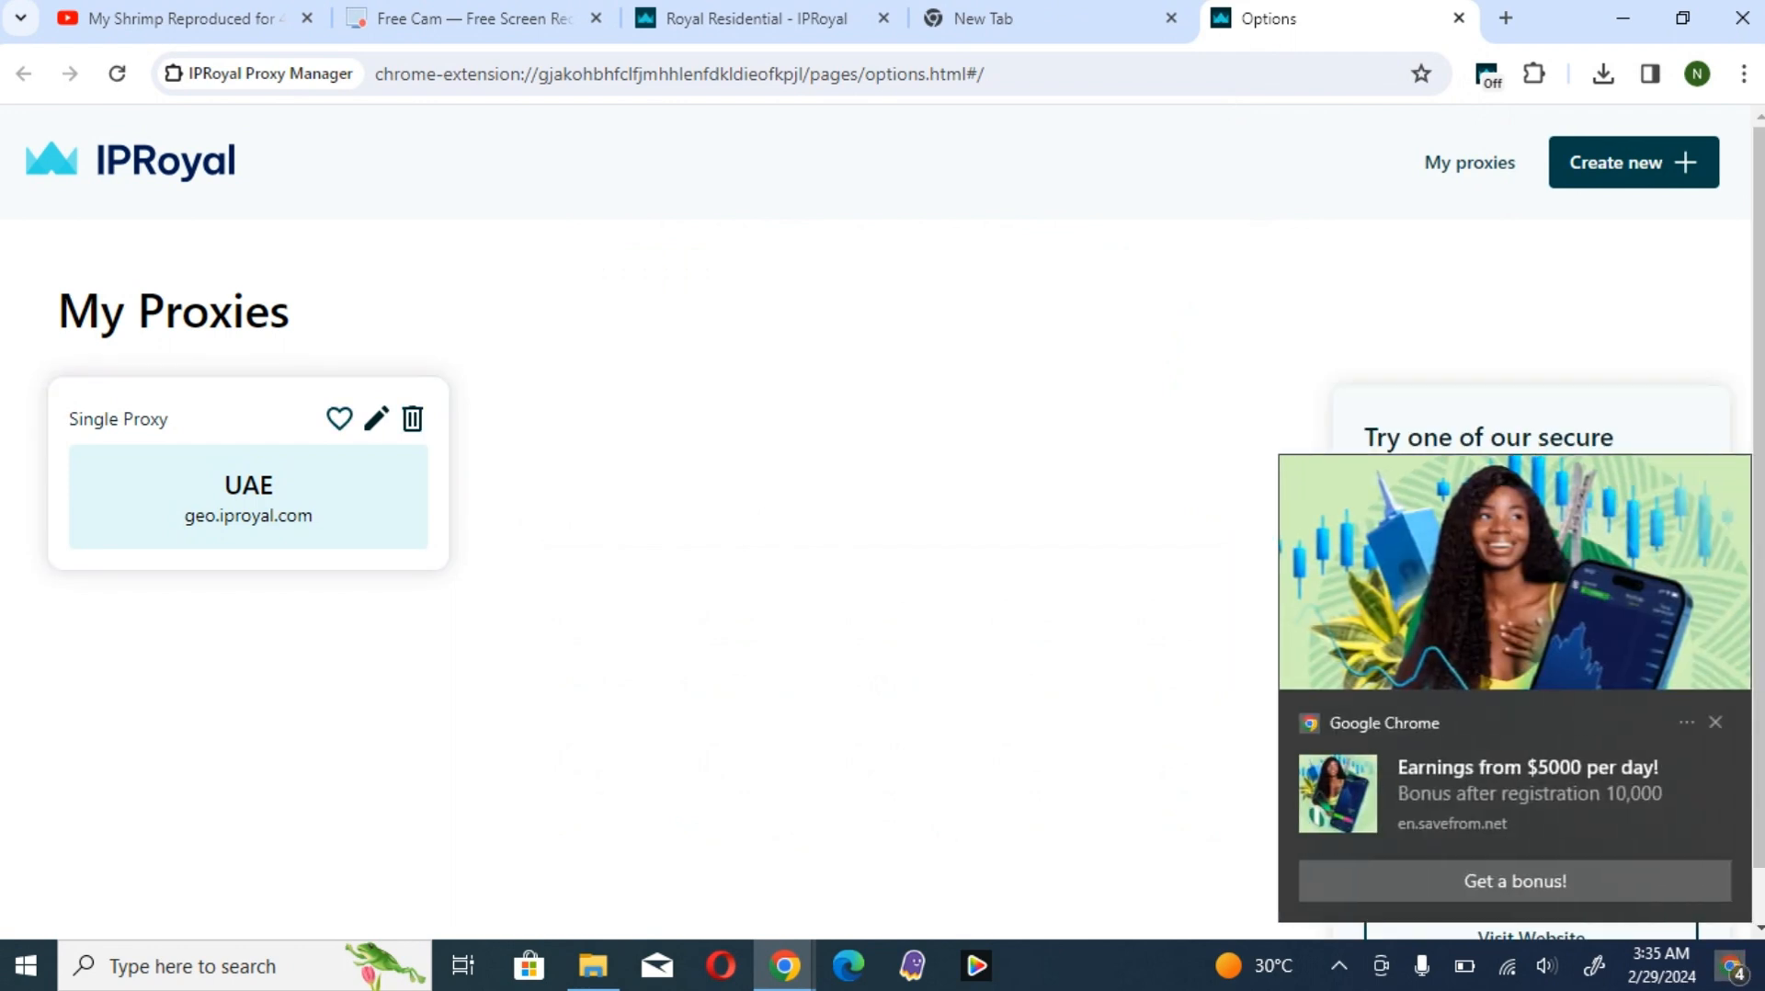
{"action": "left_click", "coordinate": [1717, 722]}
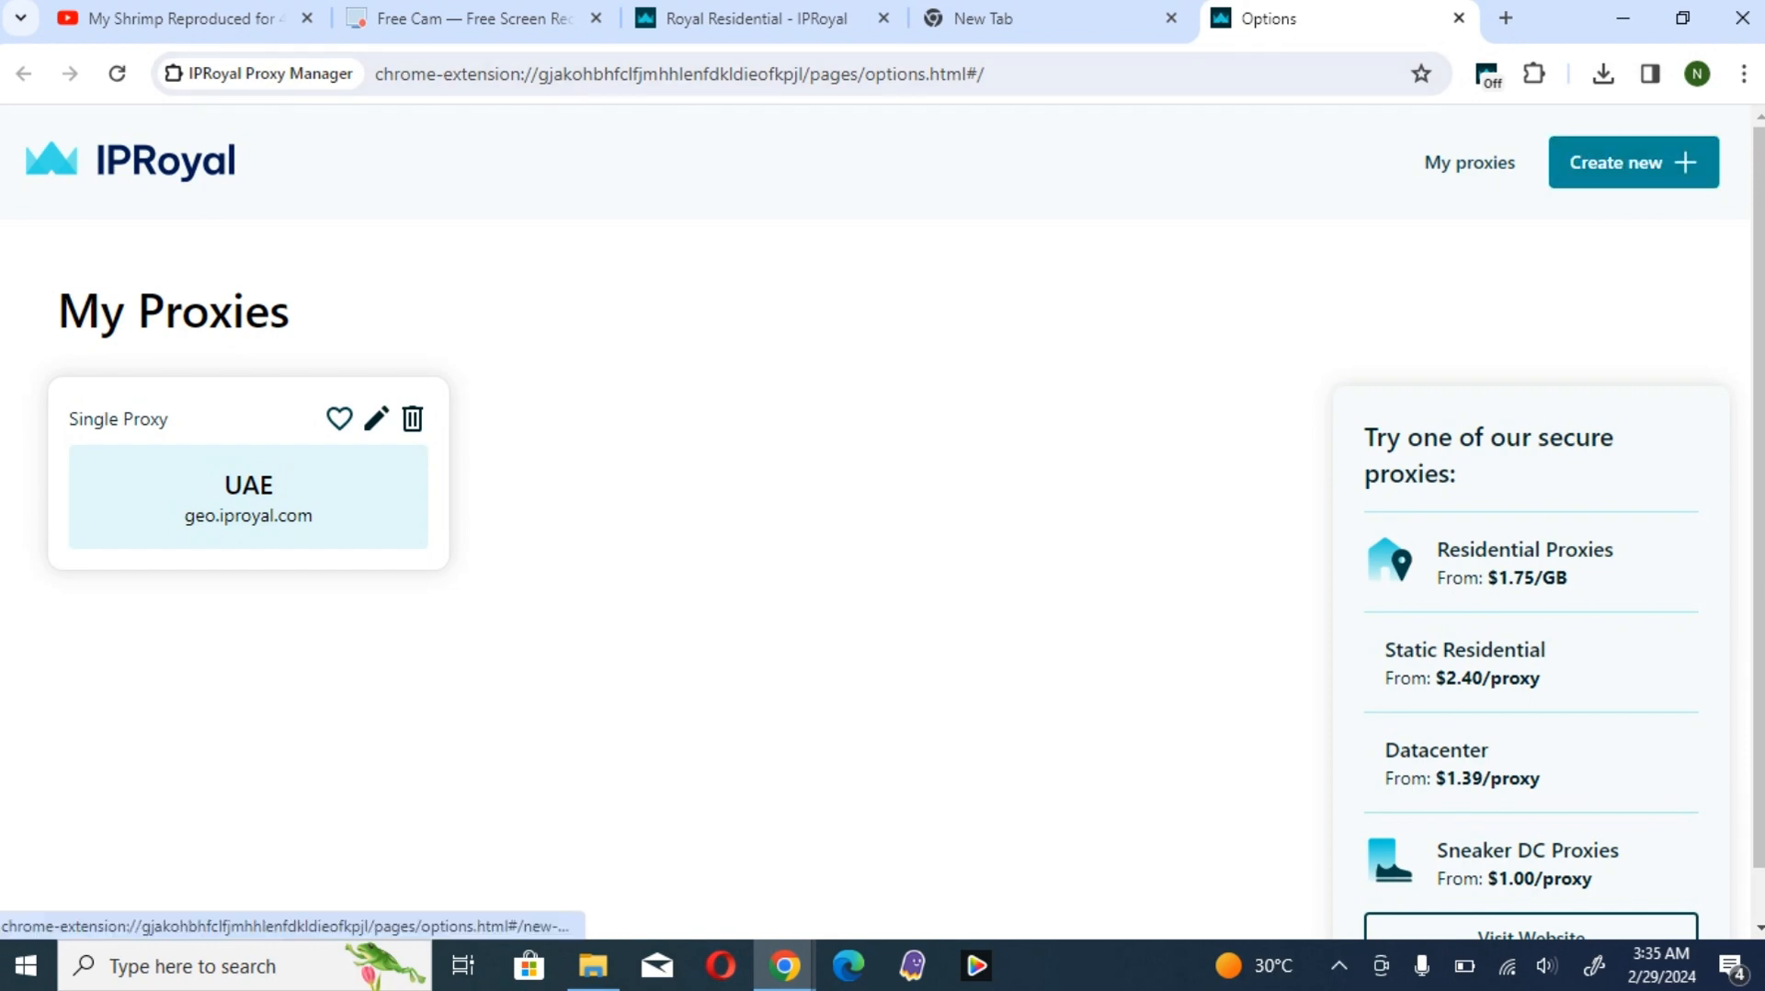
{"action": "left_click", "coordinate": [1618, 162]}
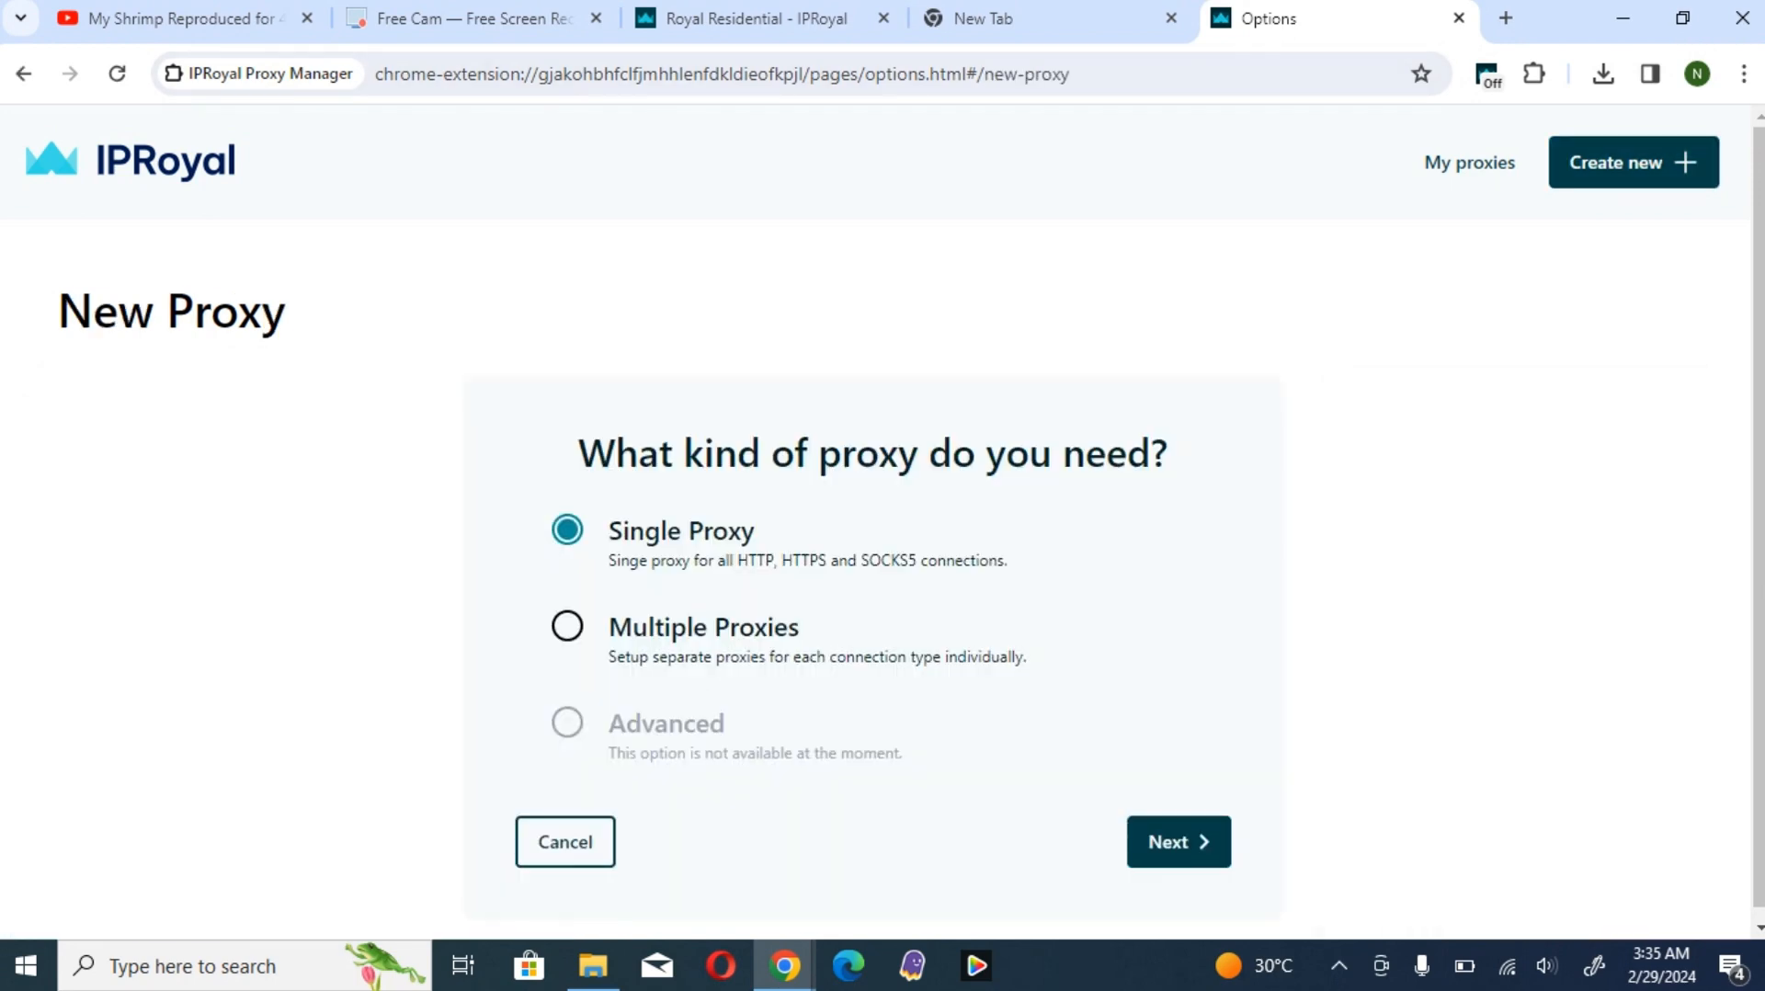
- Start a Single Proxy setup in the extension and check the proxy port choices on the IPRoyal dashboard
{"action": "left_click", "coordinate": [1179, 841]}
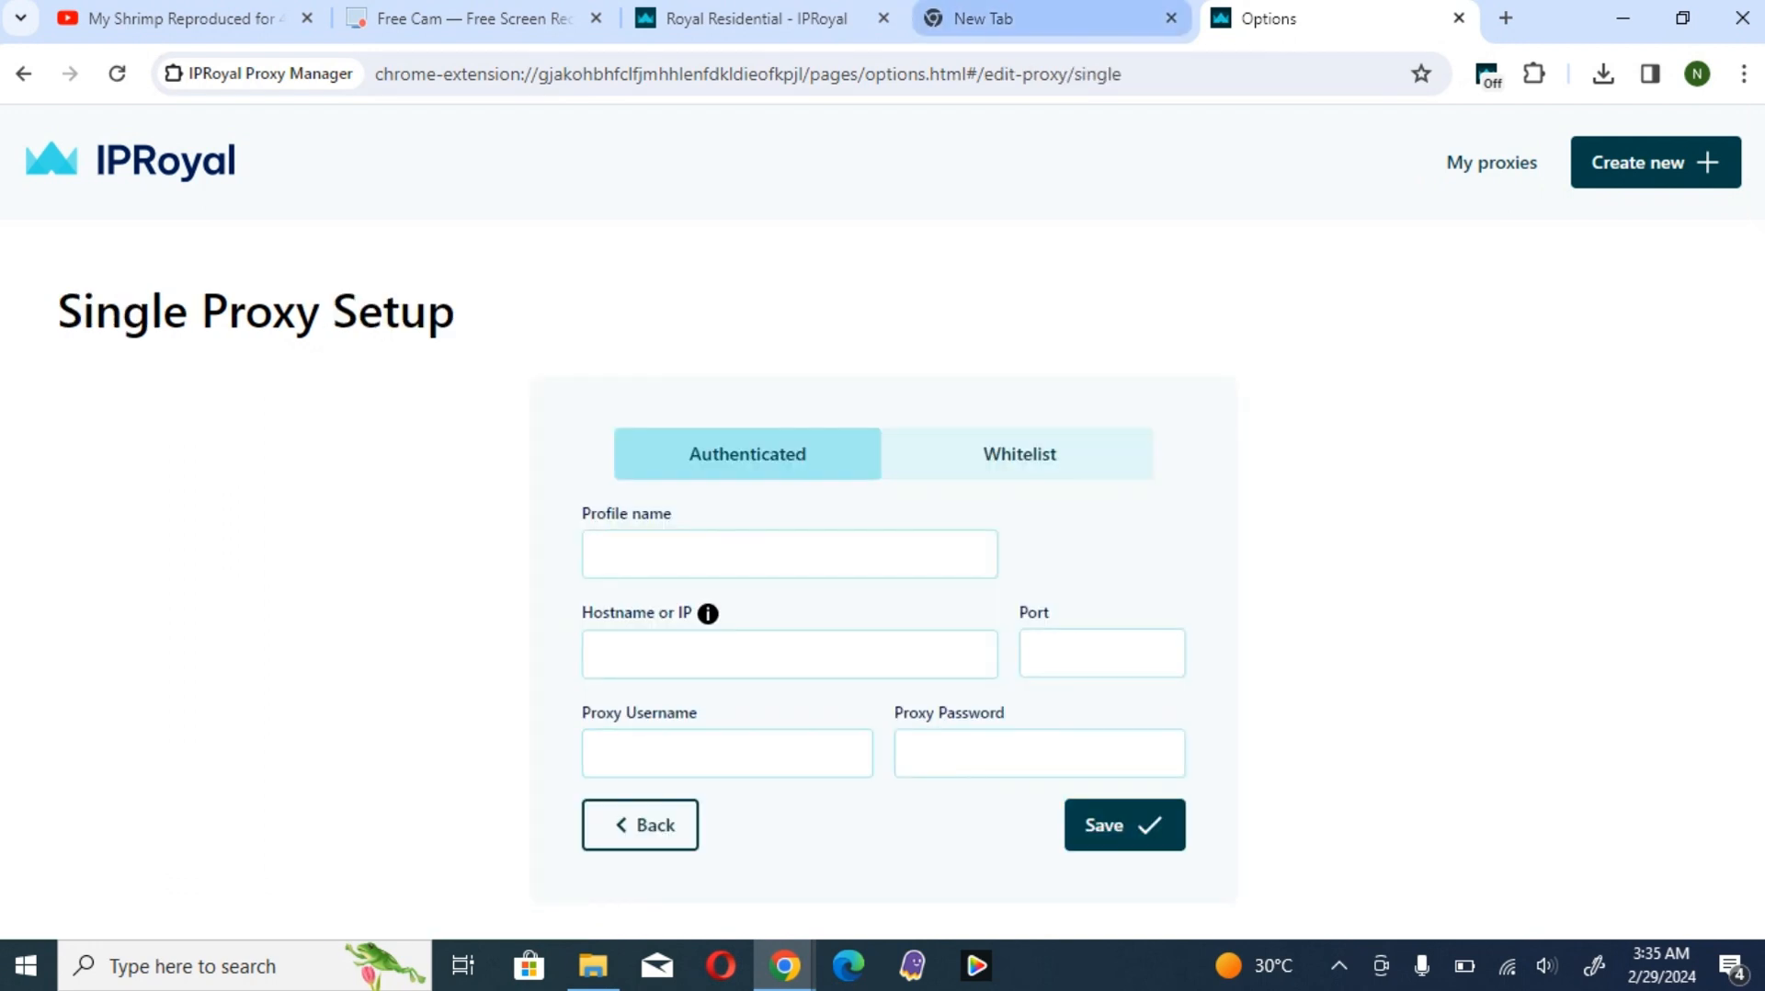
{"action": "left_click", "coordinate": [1171, 19]}
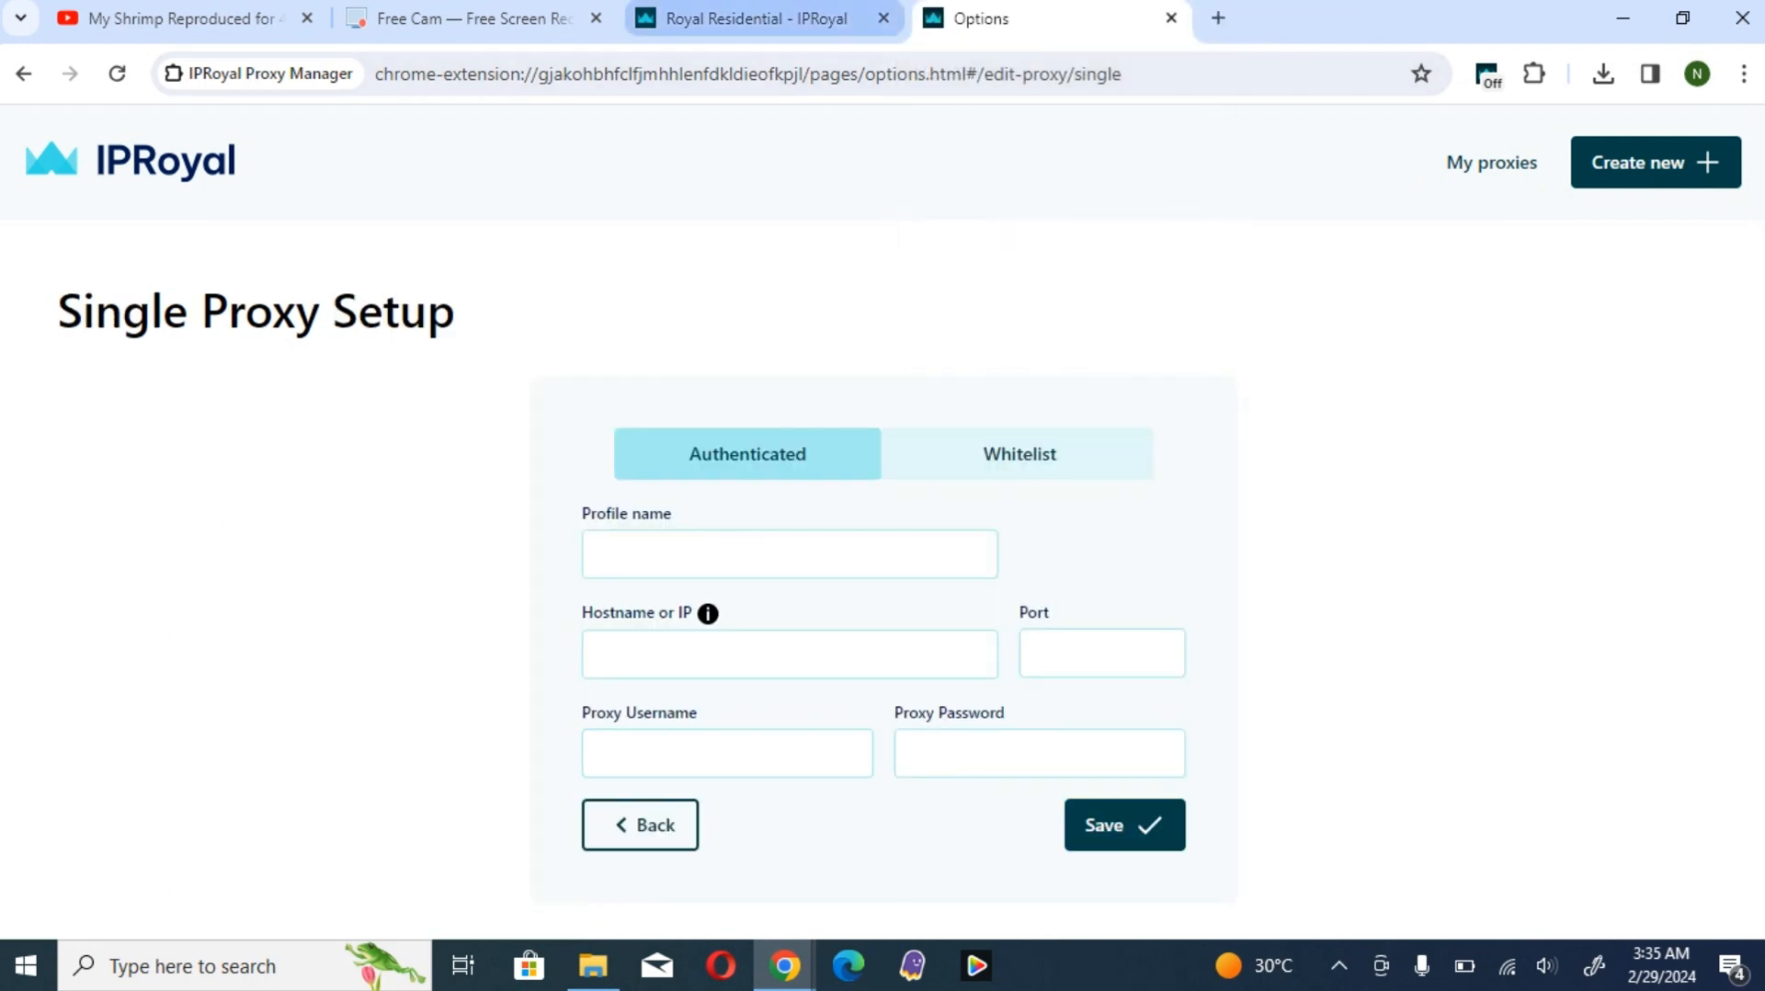
{"action": "left_click", "coordinate": [754, 19]}
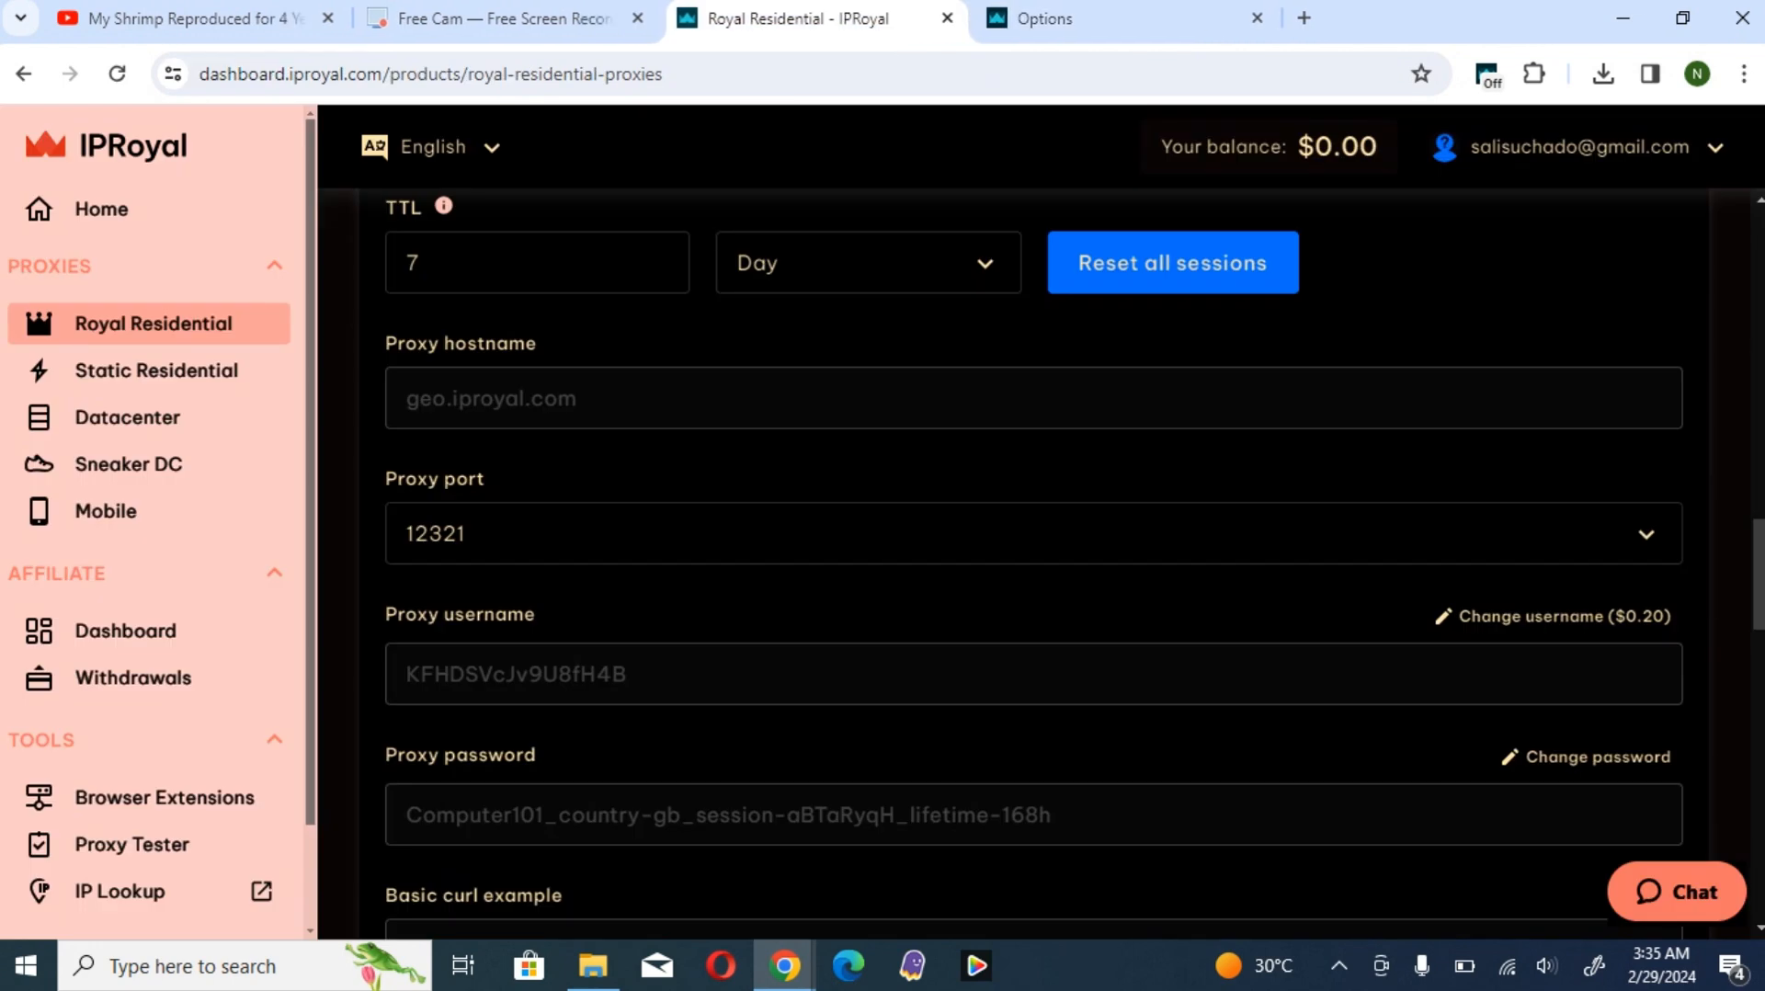
{"action": "left_click", "coordinate": [1033, 533]}
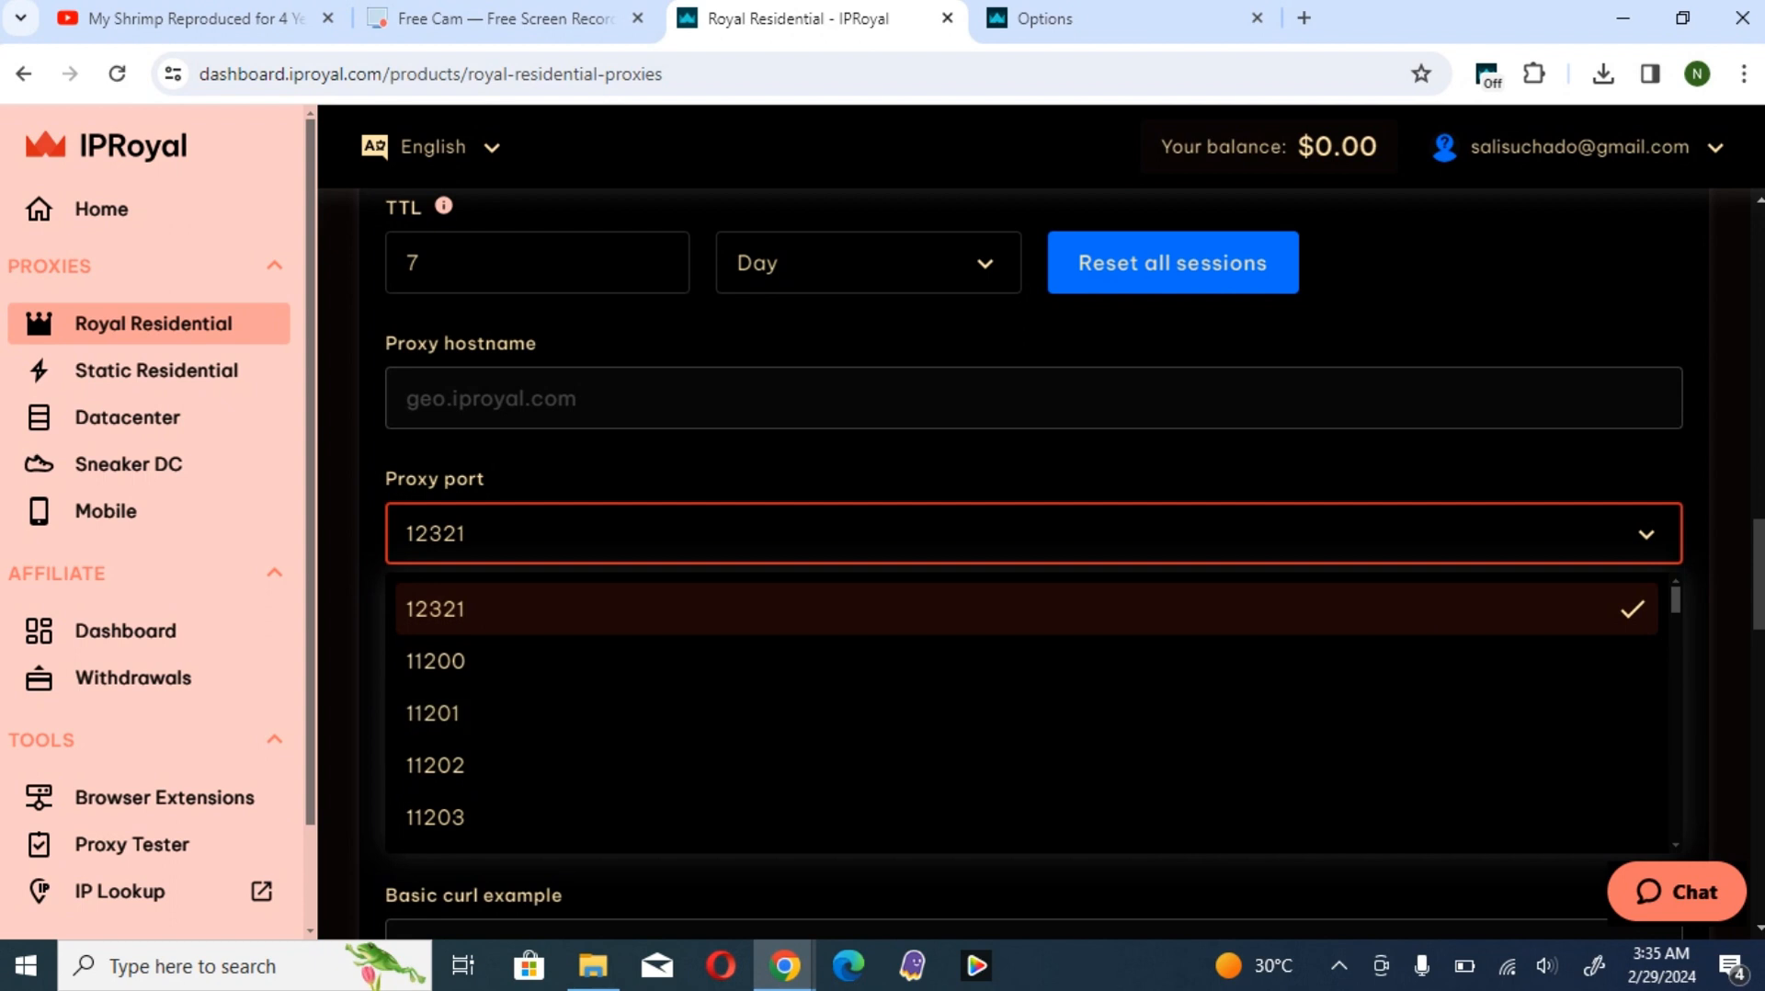
{"action": "left_click", "coordinate": [1033, 533]}
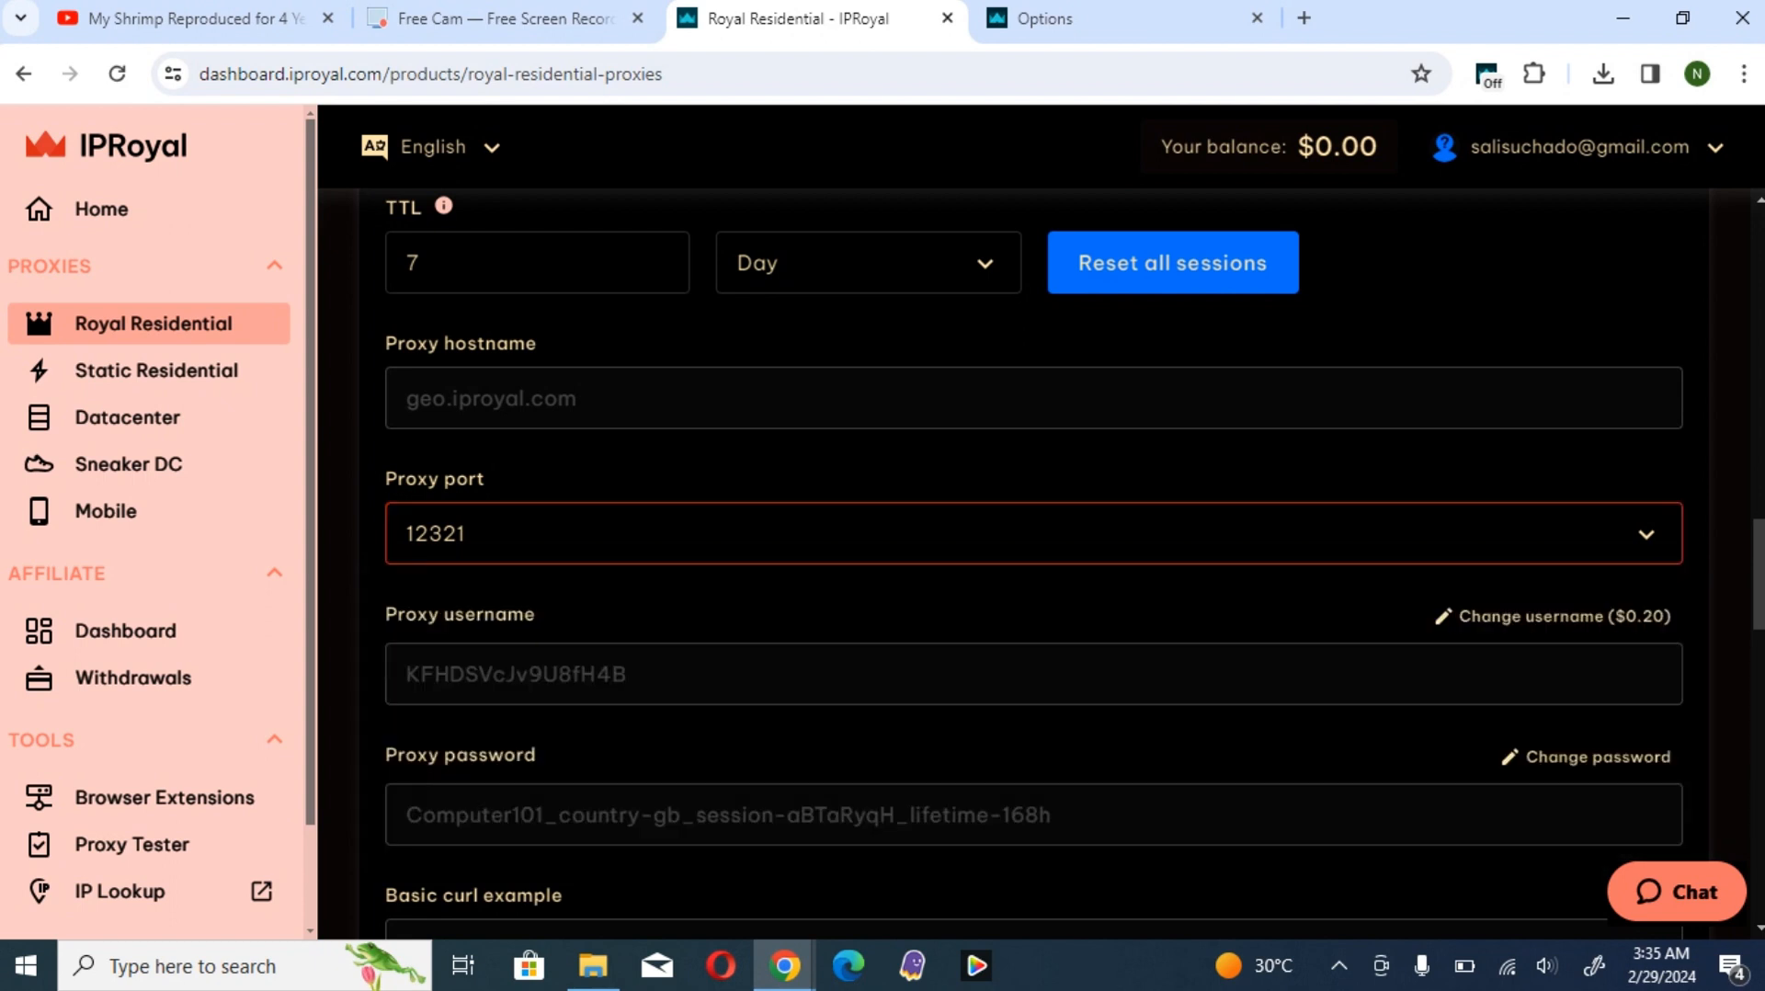
- Copy the proxy username from the IPRoyal dashboard into the extension's single proxy setup form
{"action": "double_click", "coordinate": [516, 674]}
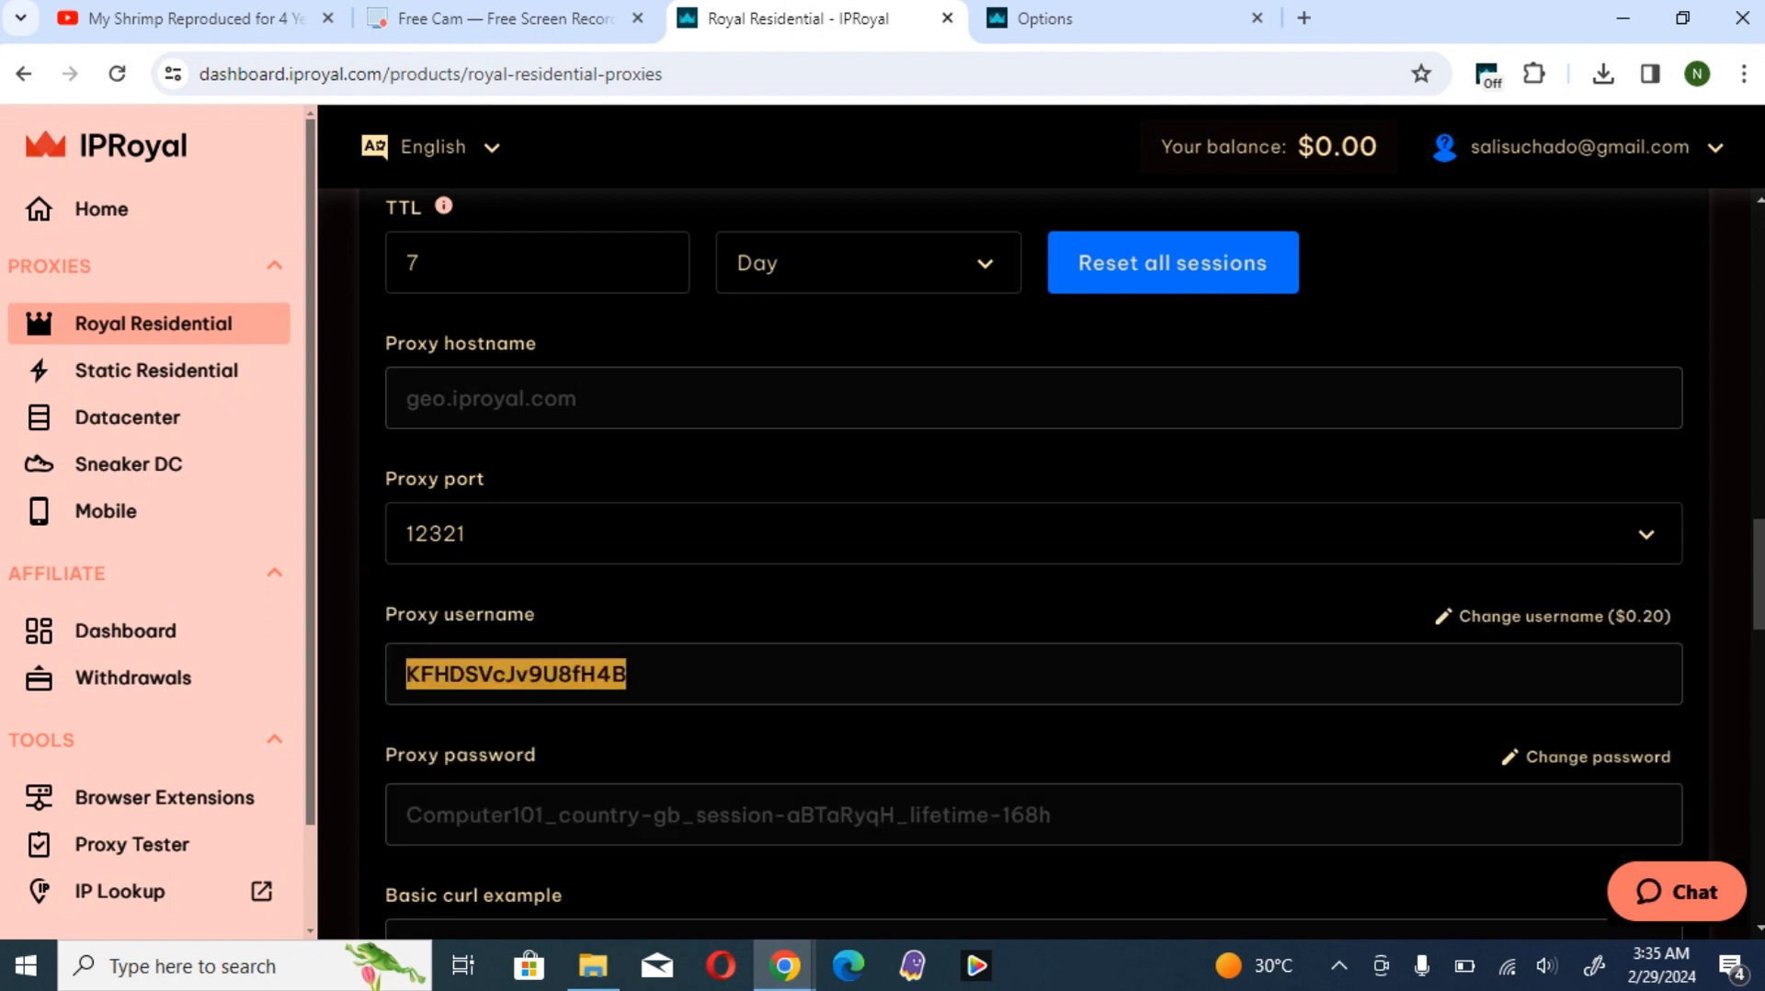
{"action": "left_click", "coordinate": [1085, 19]}
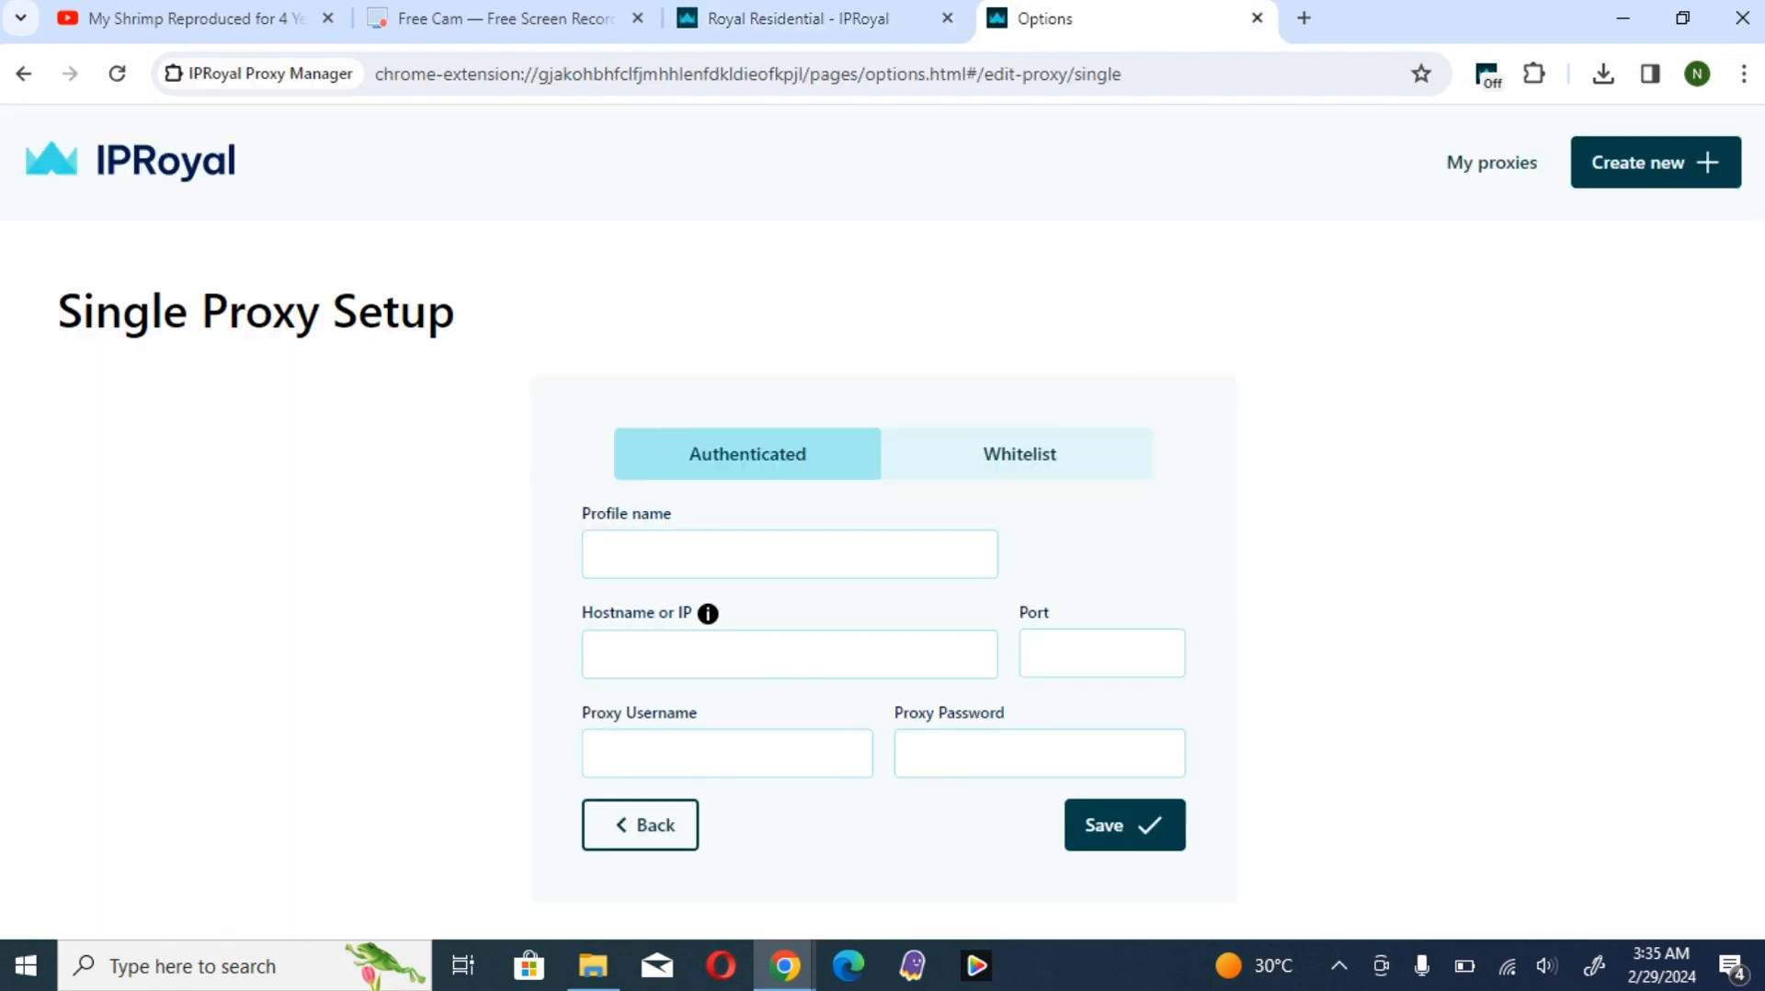
{"action": "left_click", "coordinate": [727, 754]}
{"action": "left_click", "coordinate": [793, 818]}
- Copy the full proxy password from the dashboard and paste it into the Proxy Password field of the setup form
{"action": "left_click", "coordinate": [791, 18]}
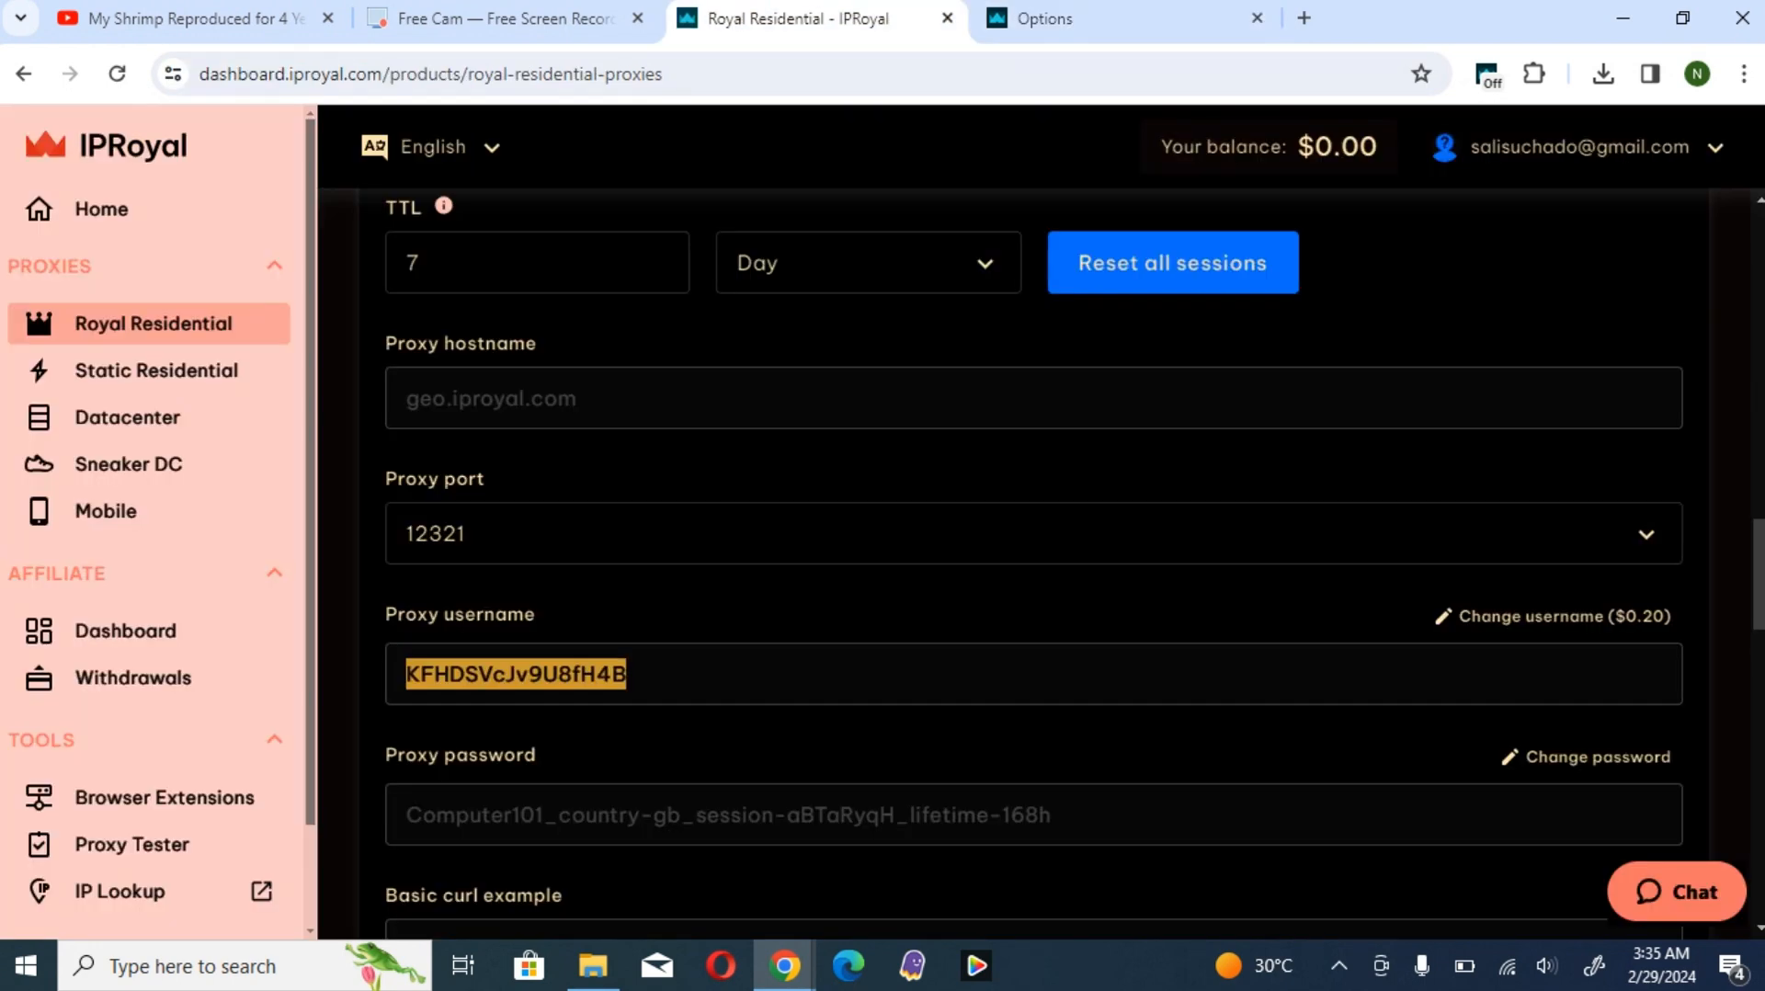
{"action": "left_click", "coordinate": [1053, 817]}
{"action": "left_click_drag", "start_coordinate": [1053, 816], "coordinate": [405, 817]}
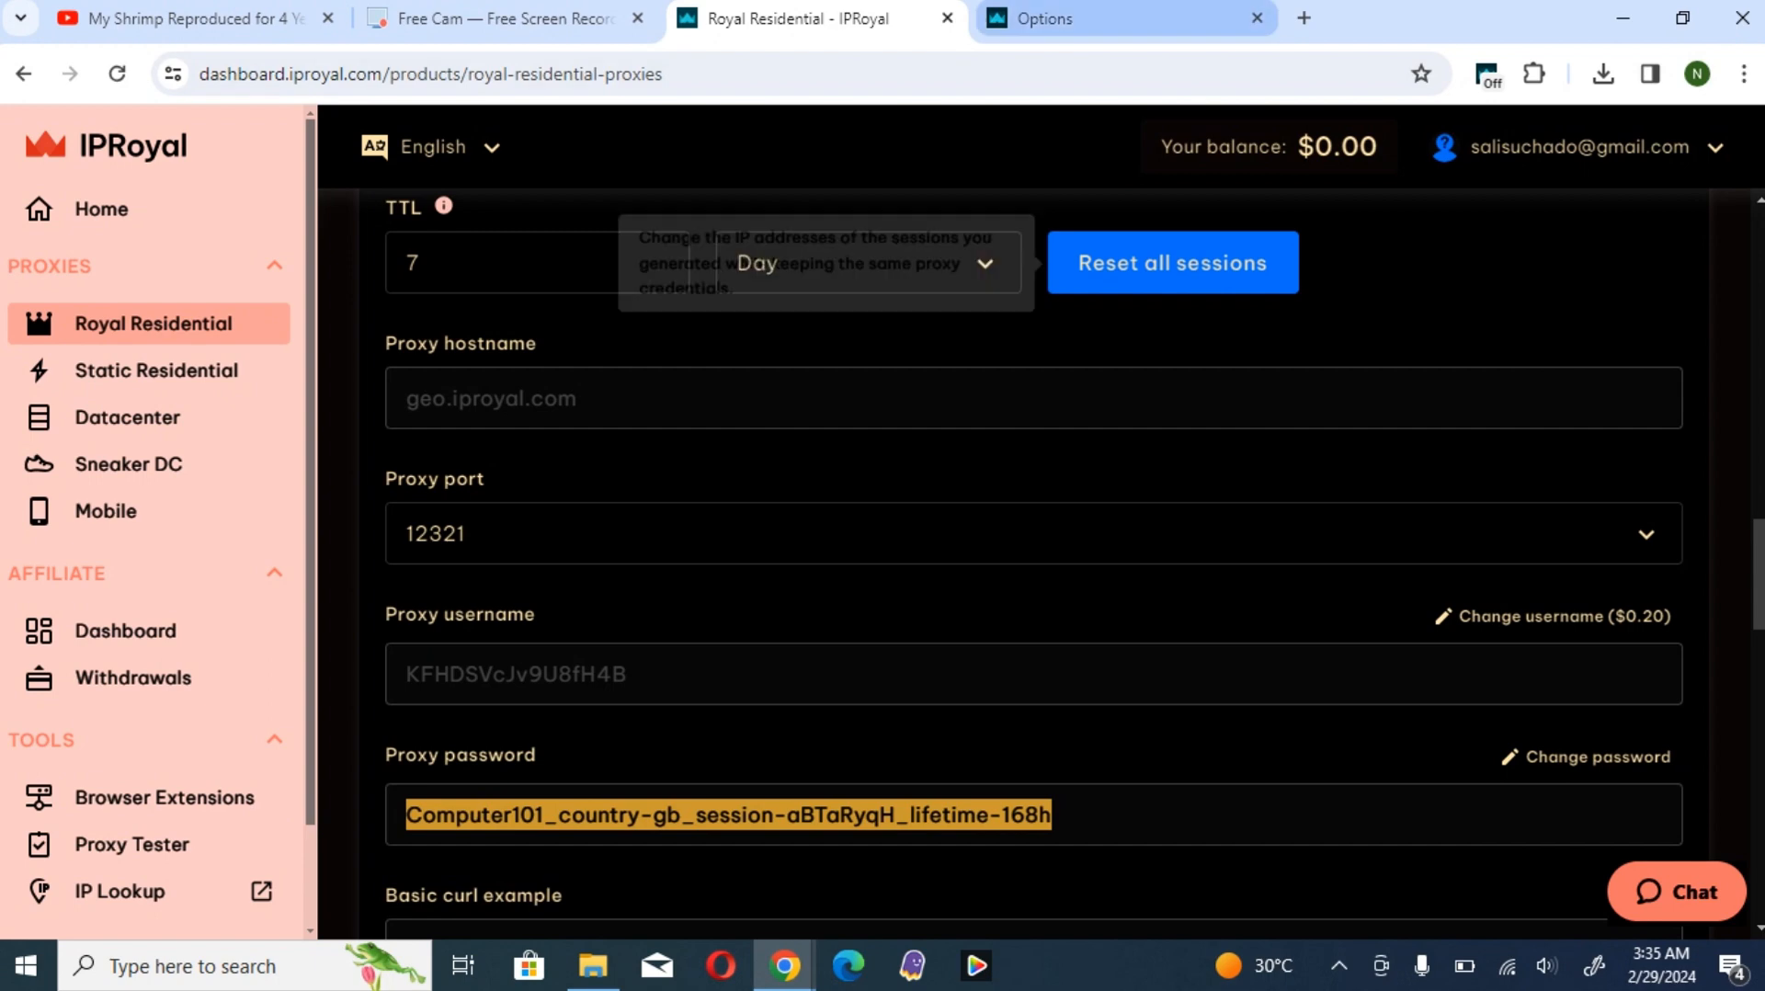
{"action": "left_click", "coordinate": [1084, 18]}
{"action": "left_click", "coordinate": [1039, 754]}
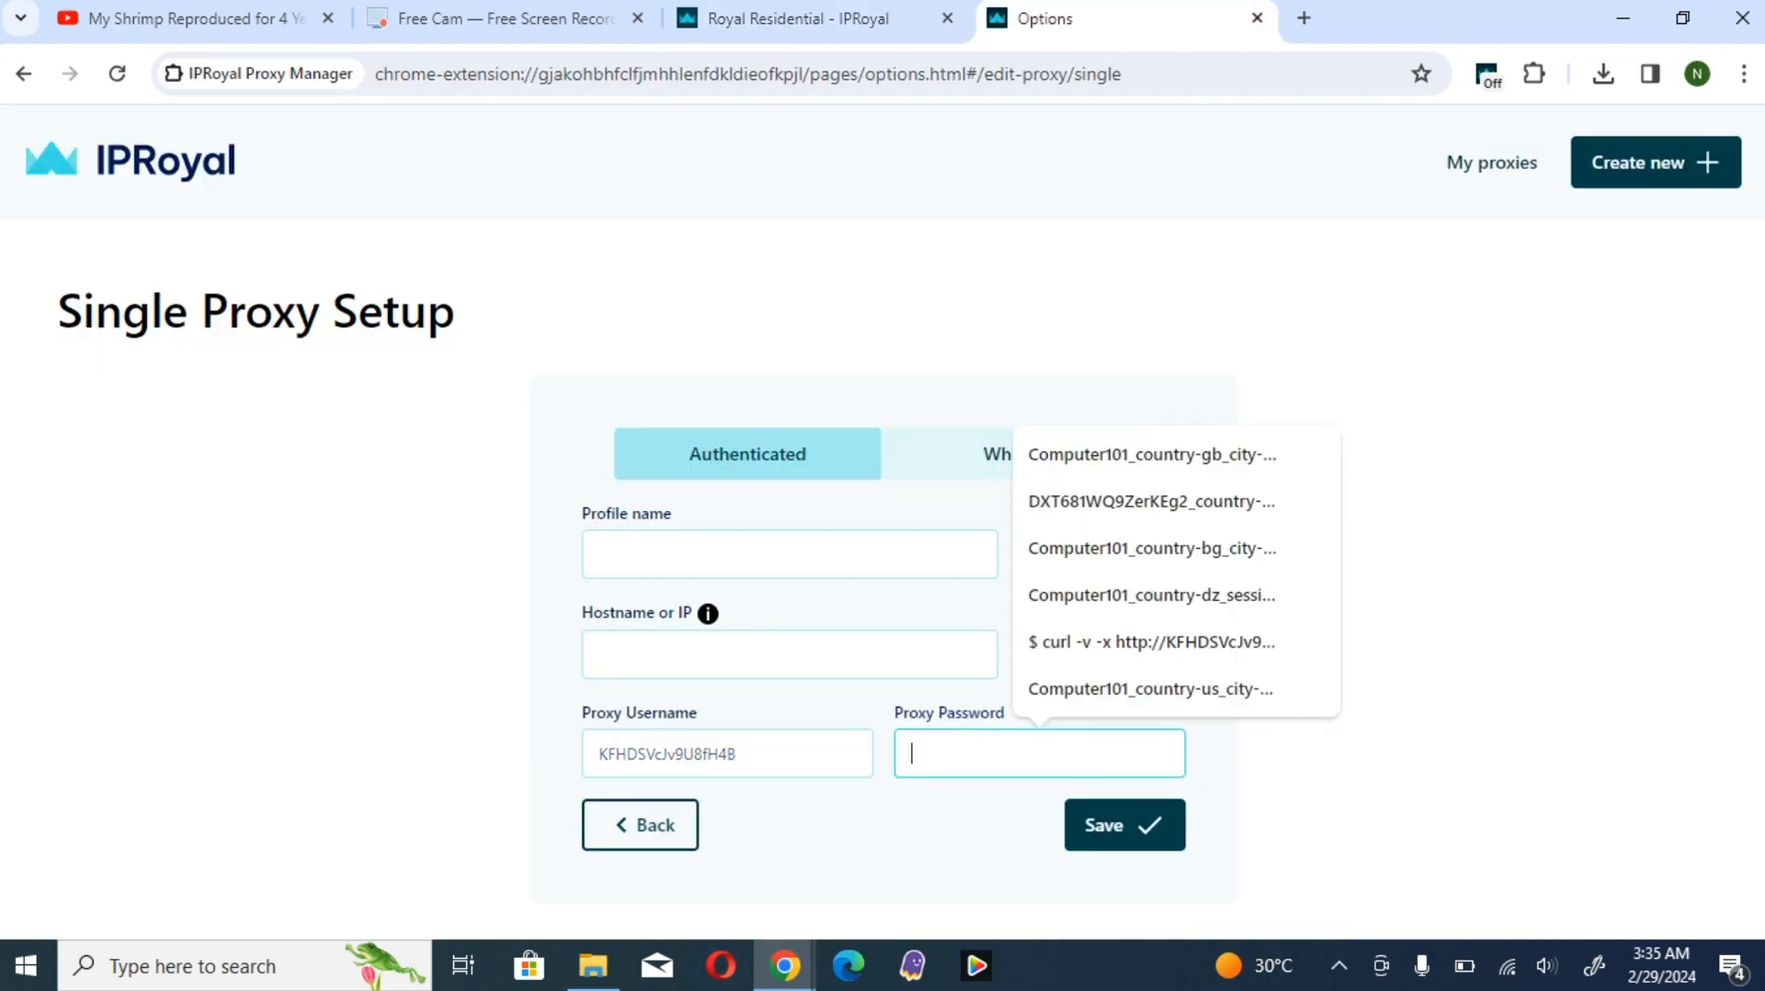
{"action": "key", "text": "ctrl+v"}
- Set the proxy's hostname to geo.iproyal.com and its port to 12321
{"action": "left_click", "coordinate": [789, 654]}
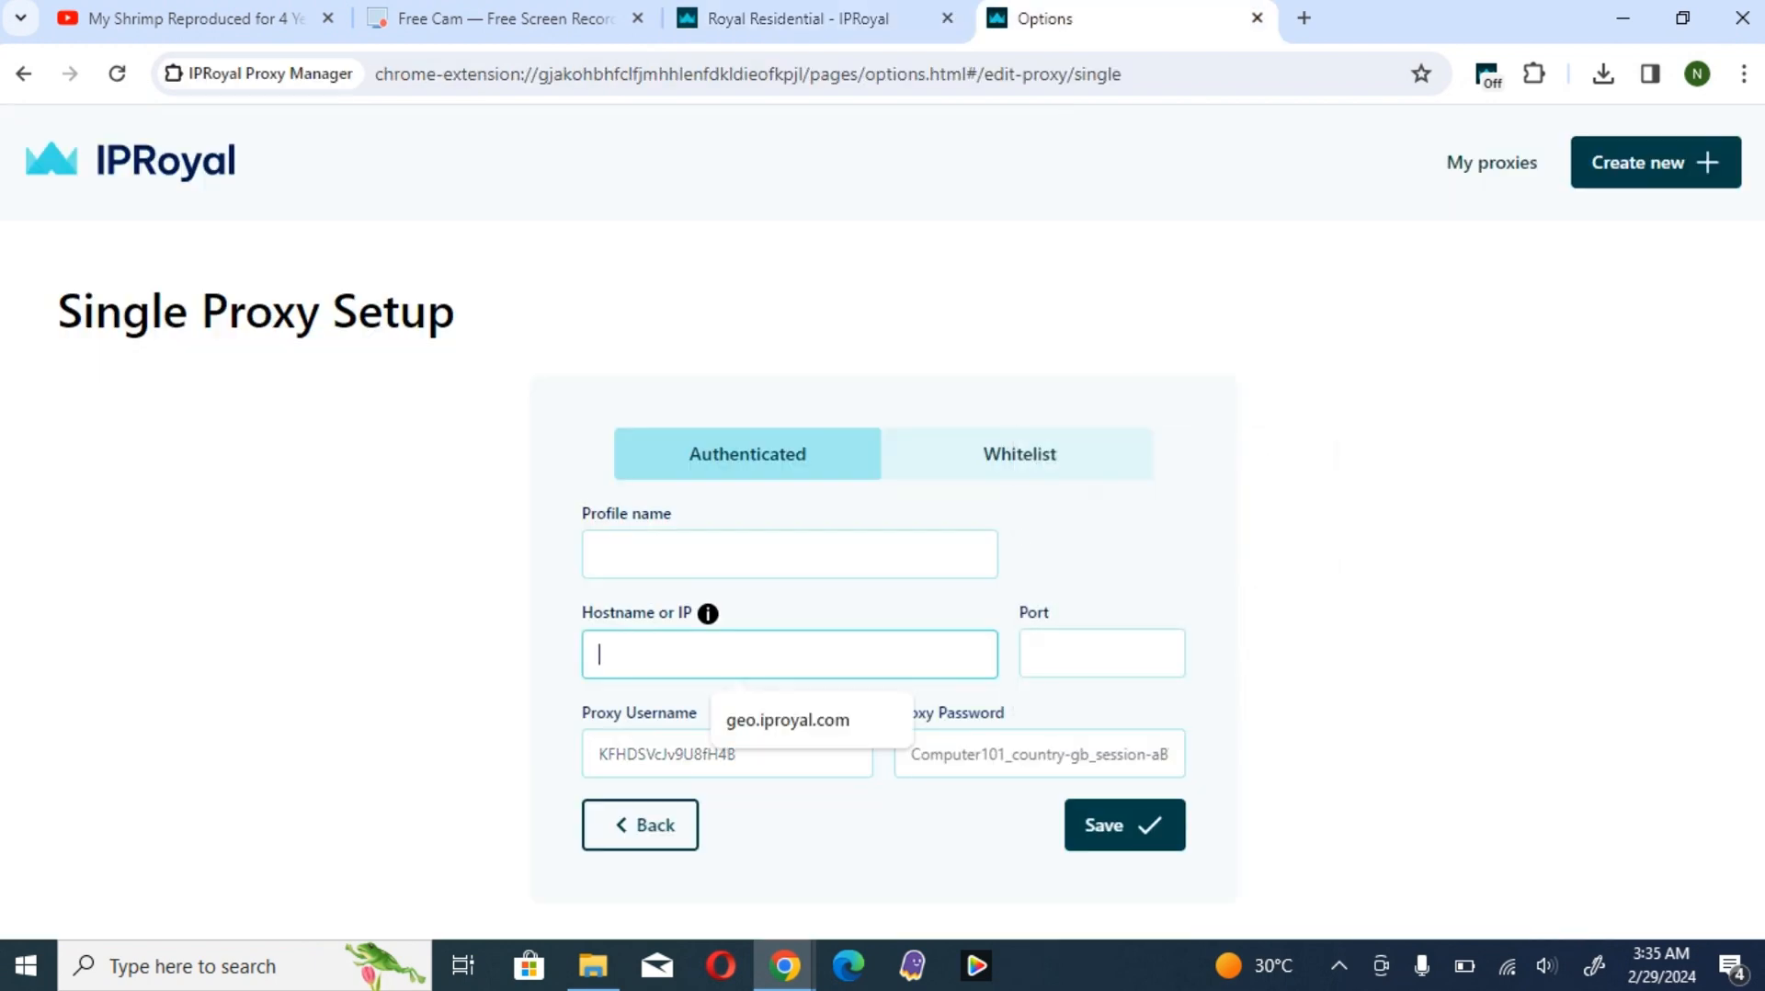
{"action": "left_click", "coordinate": [788, 720]}
{"action": "left_click", "coordinate": [1102, 654]}
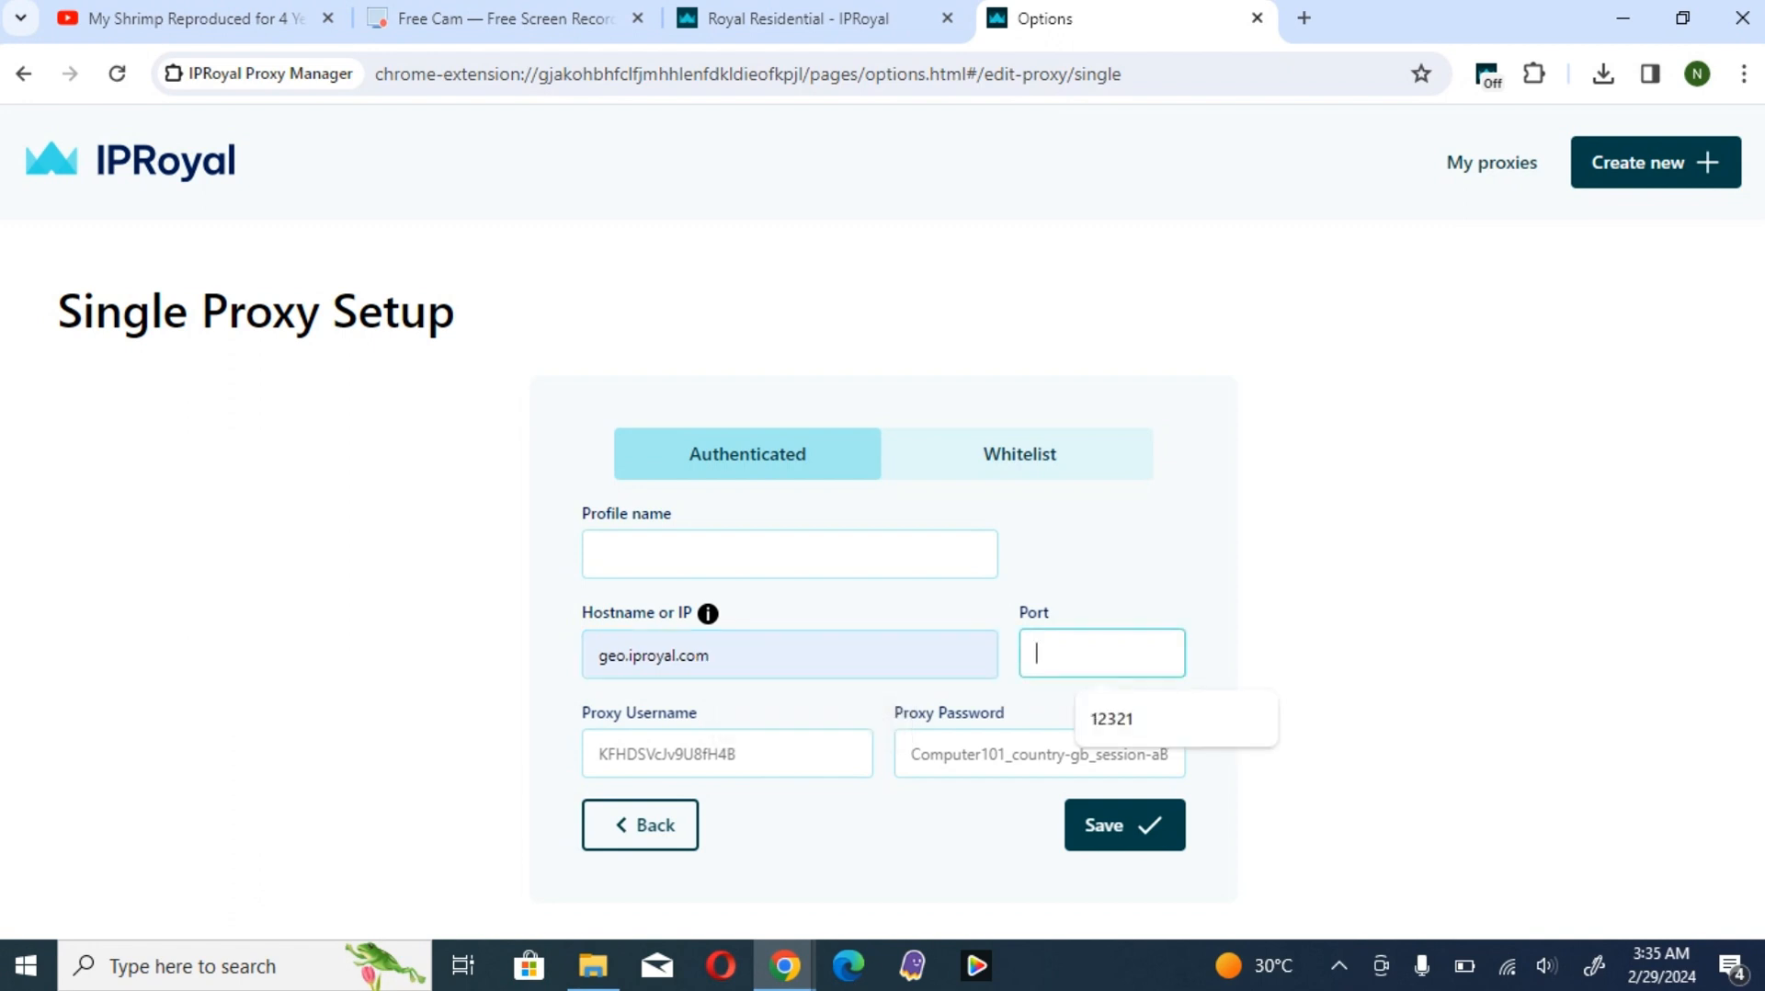
{"action": "left_click", "coordinate": [1140, 718]}
- Check the selected country on the dashboard and set the proxy's profile name to UK
{"action": "left_click", "coordinate": [789, 555]}
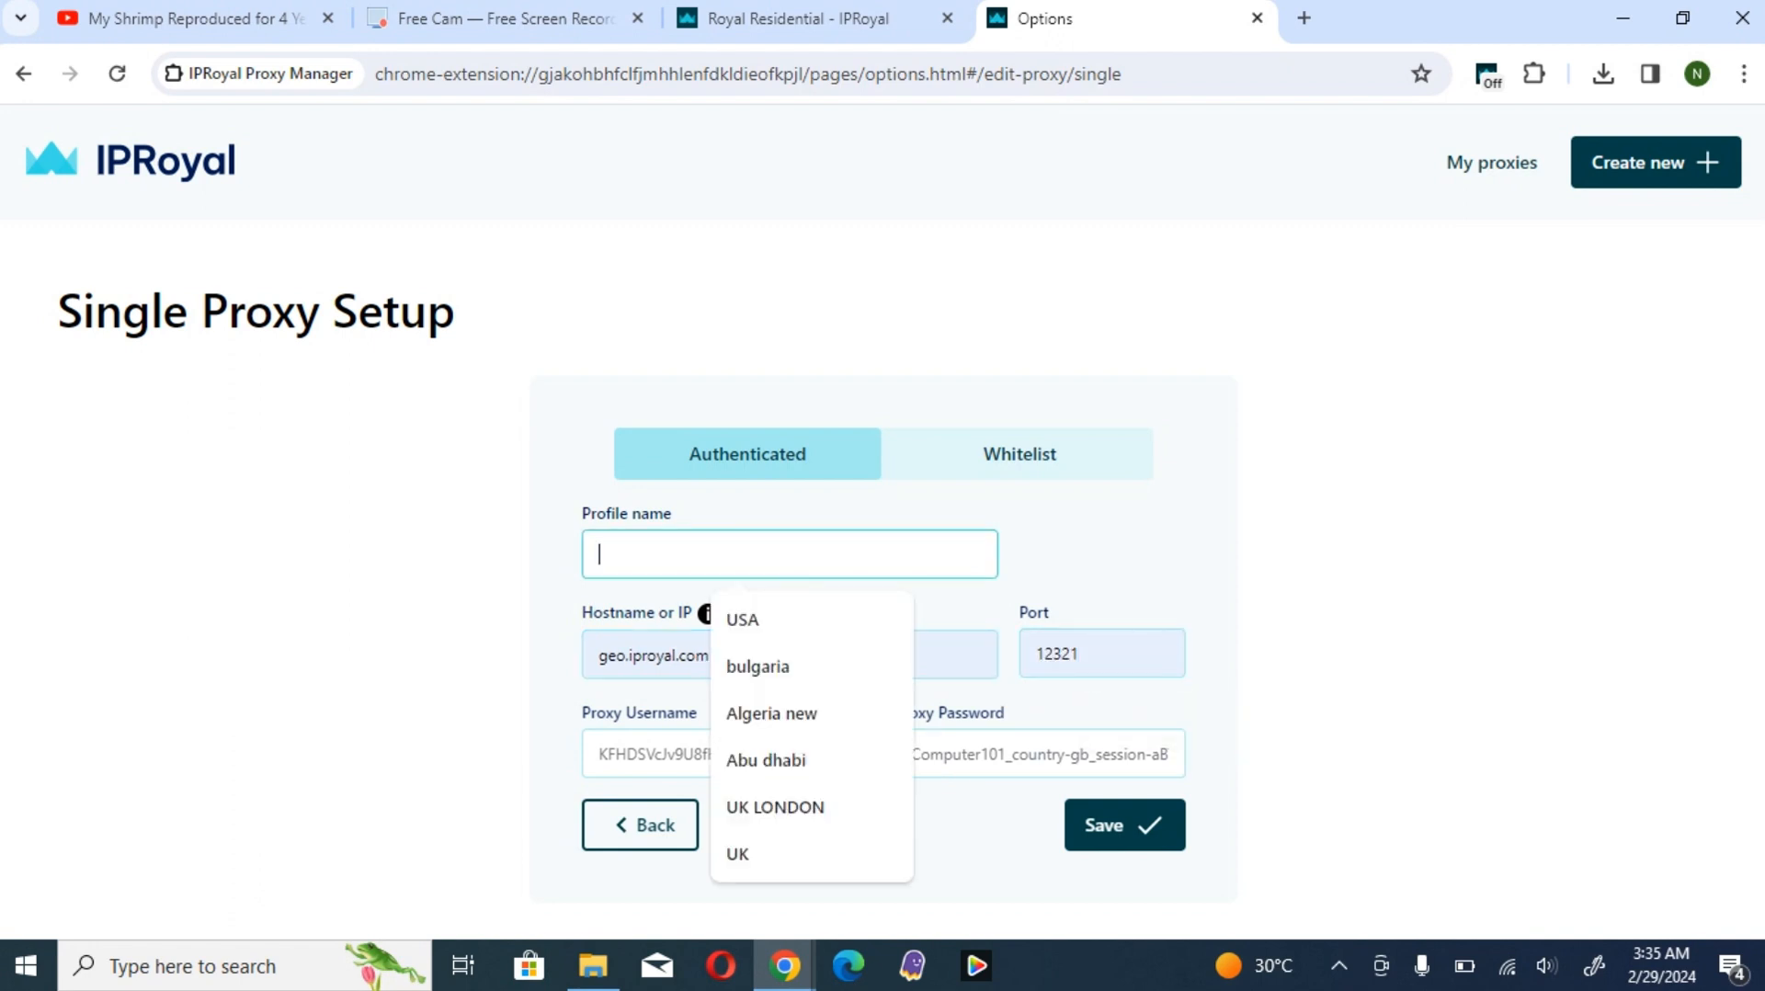
{"action": "left_click", "coordinate": [798, 19]}
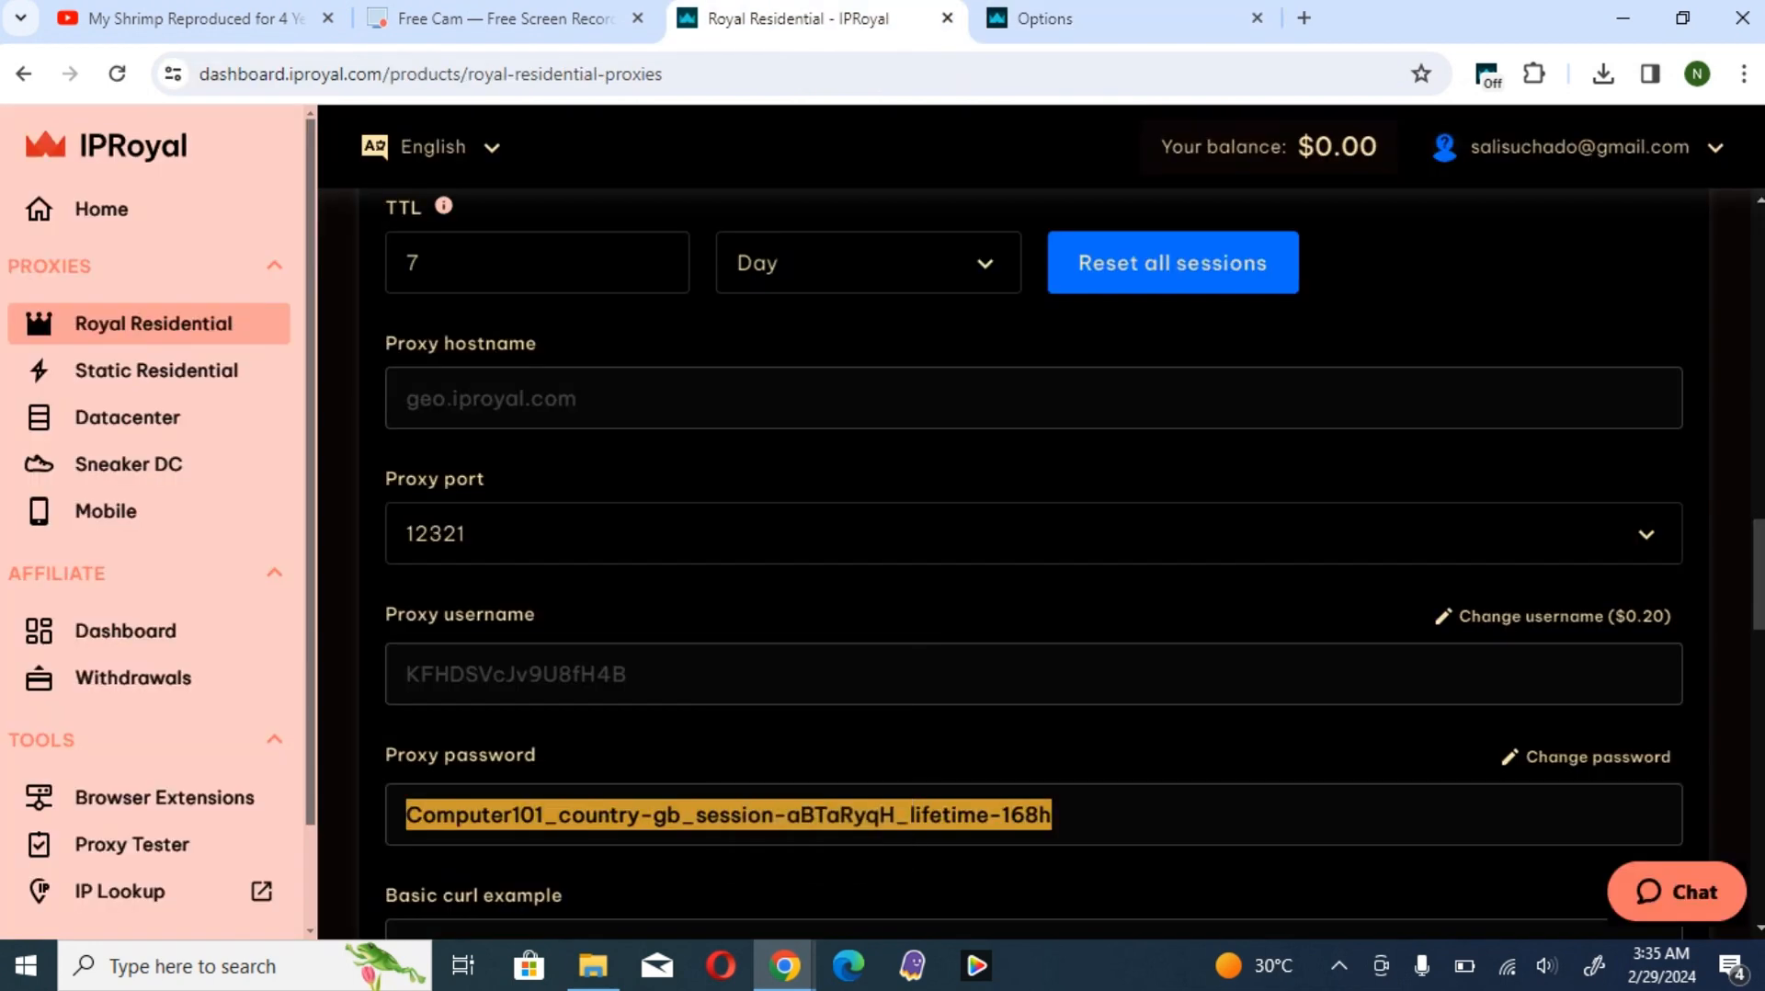
{"action": "scroll", "coordinate": [1034, 551], "scroll_direction": "up", "scroll_amount": 1}
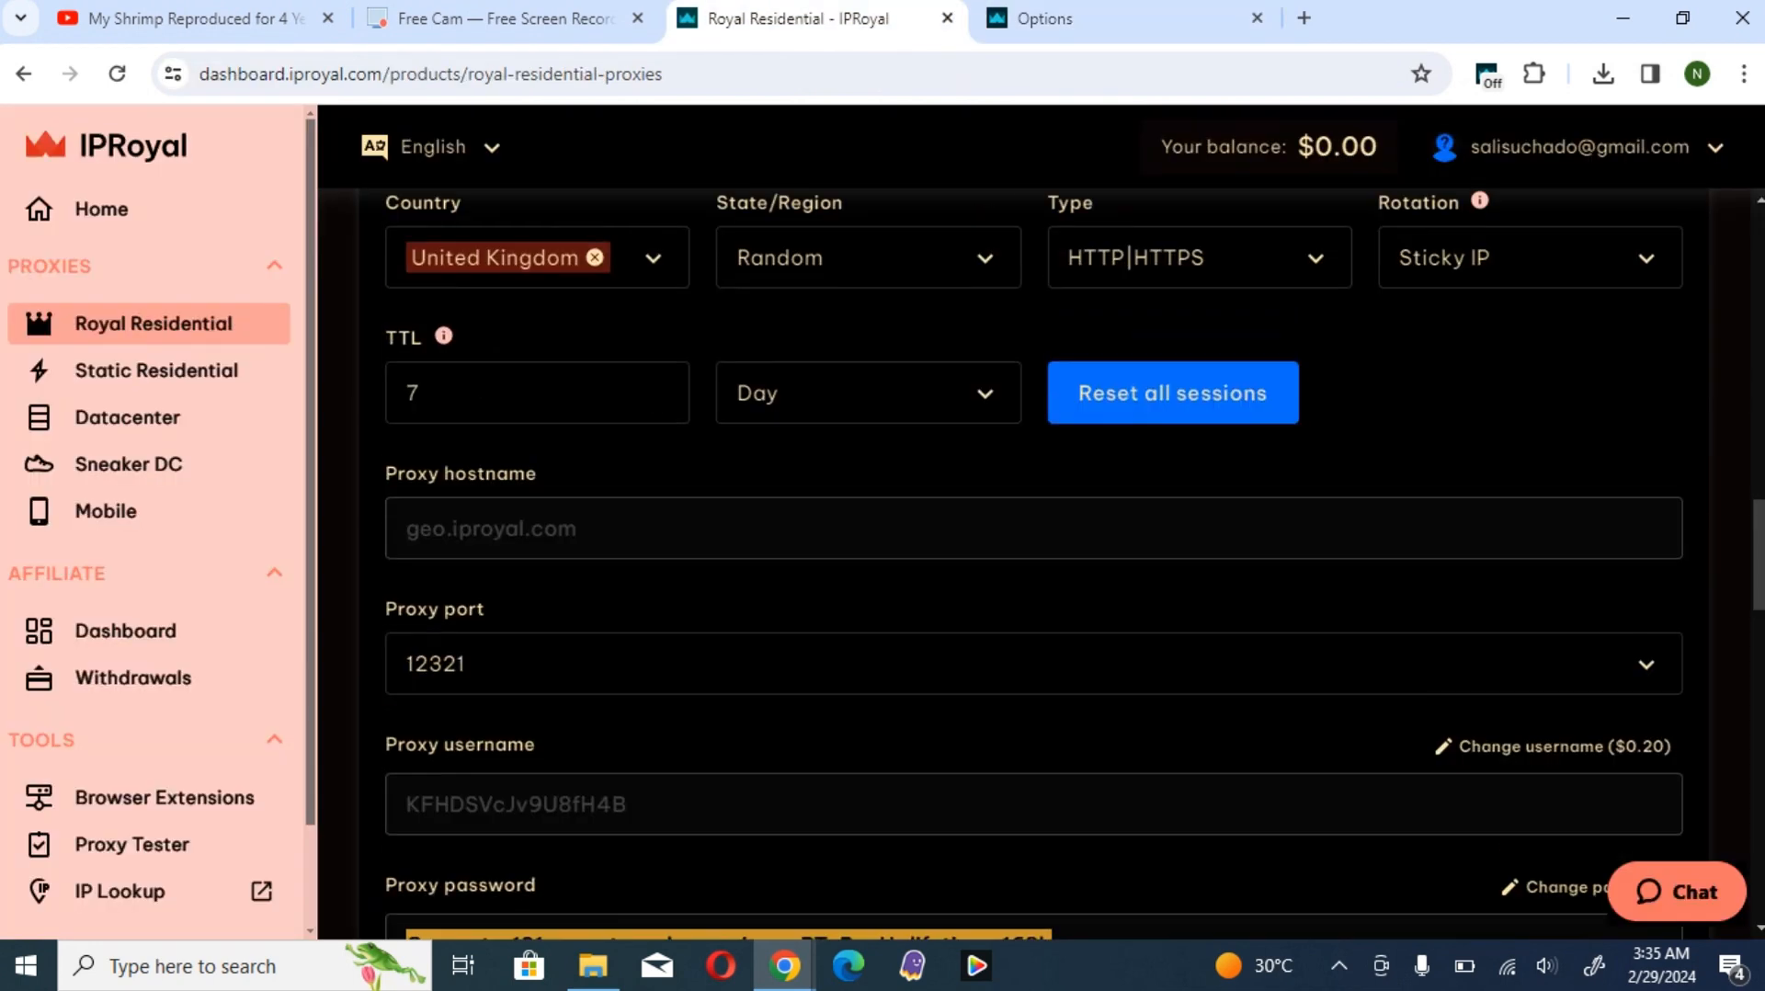
{"action": "left_click", "coordinate": [1038, 19]}
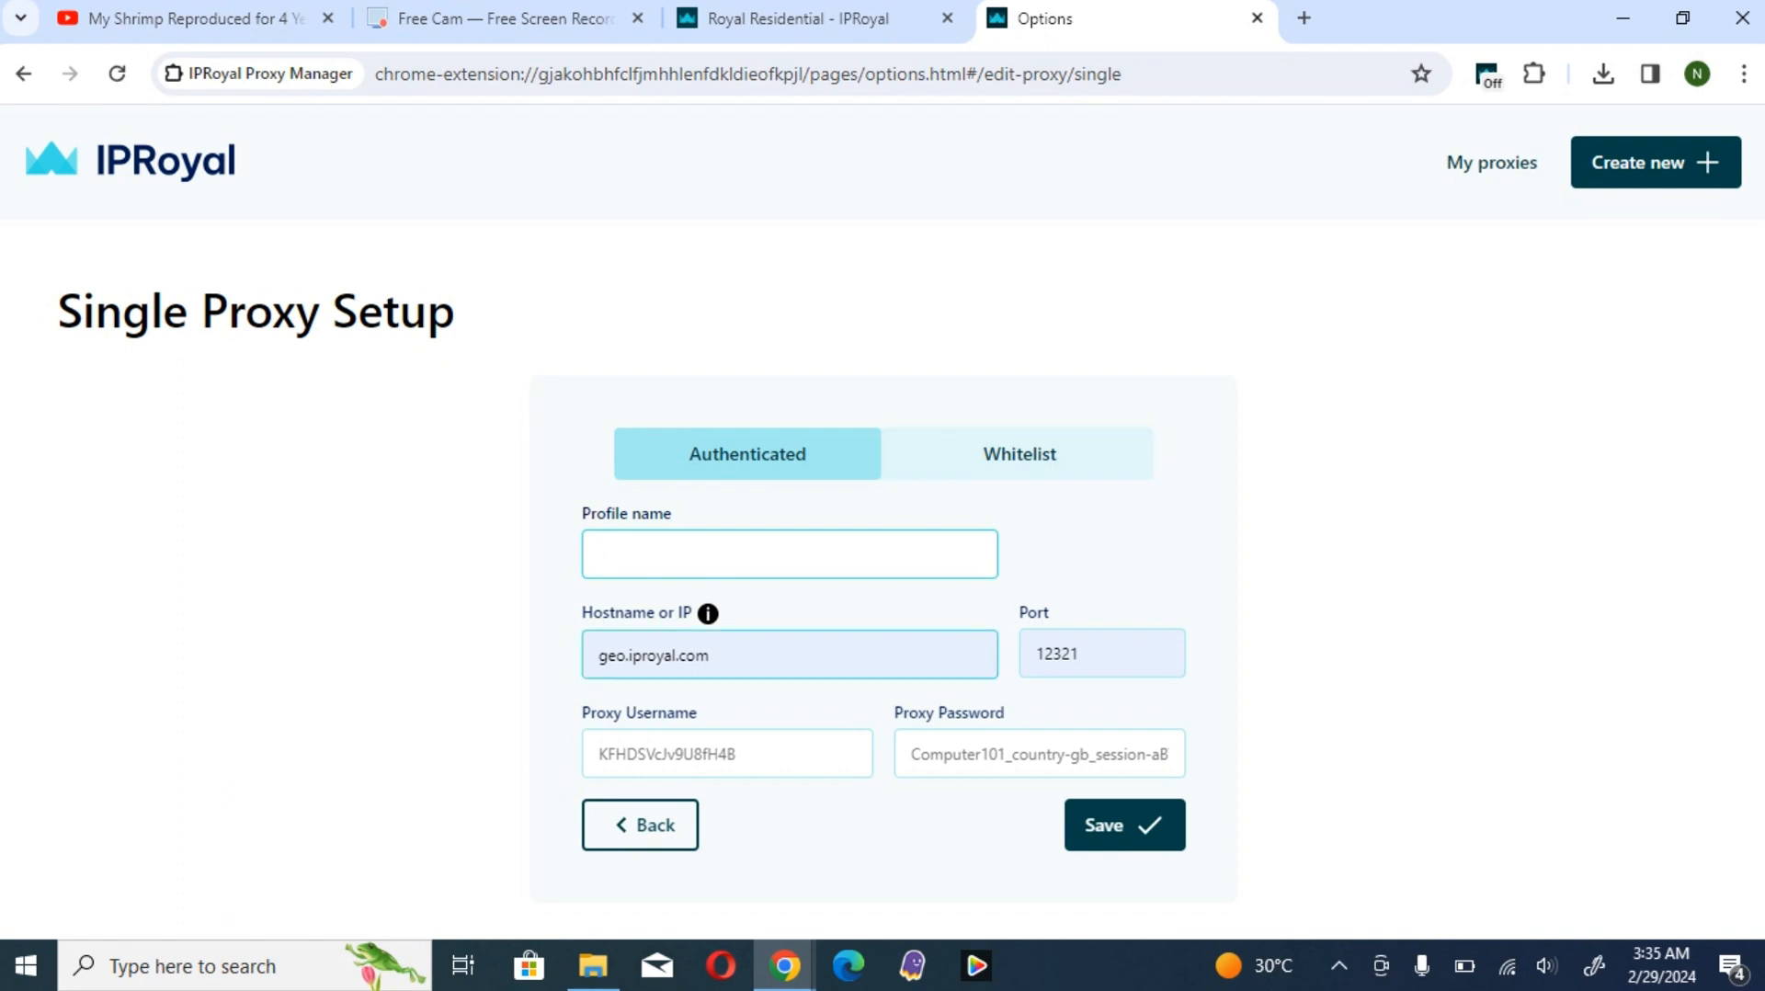
{"action": "type", "text": "uk"}
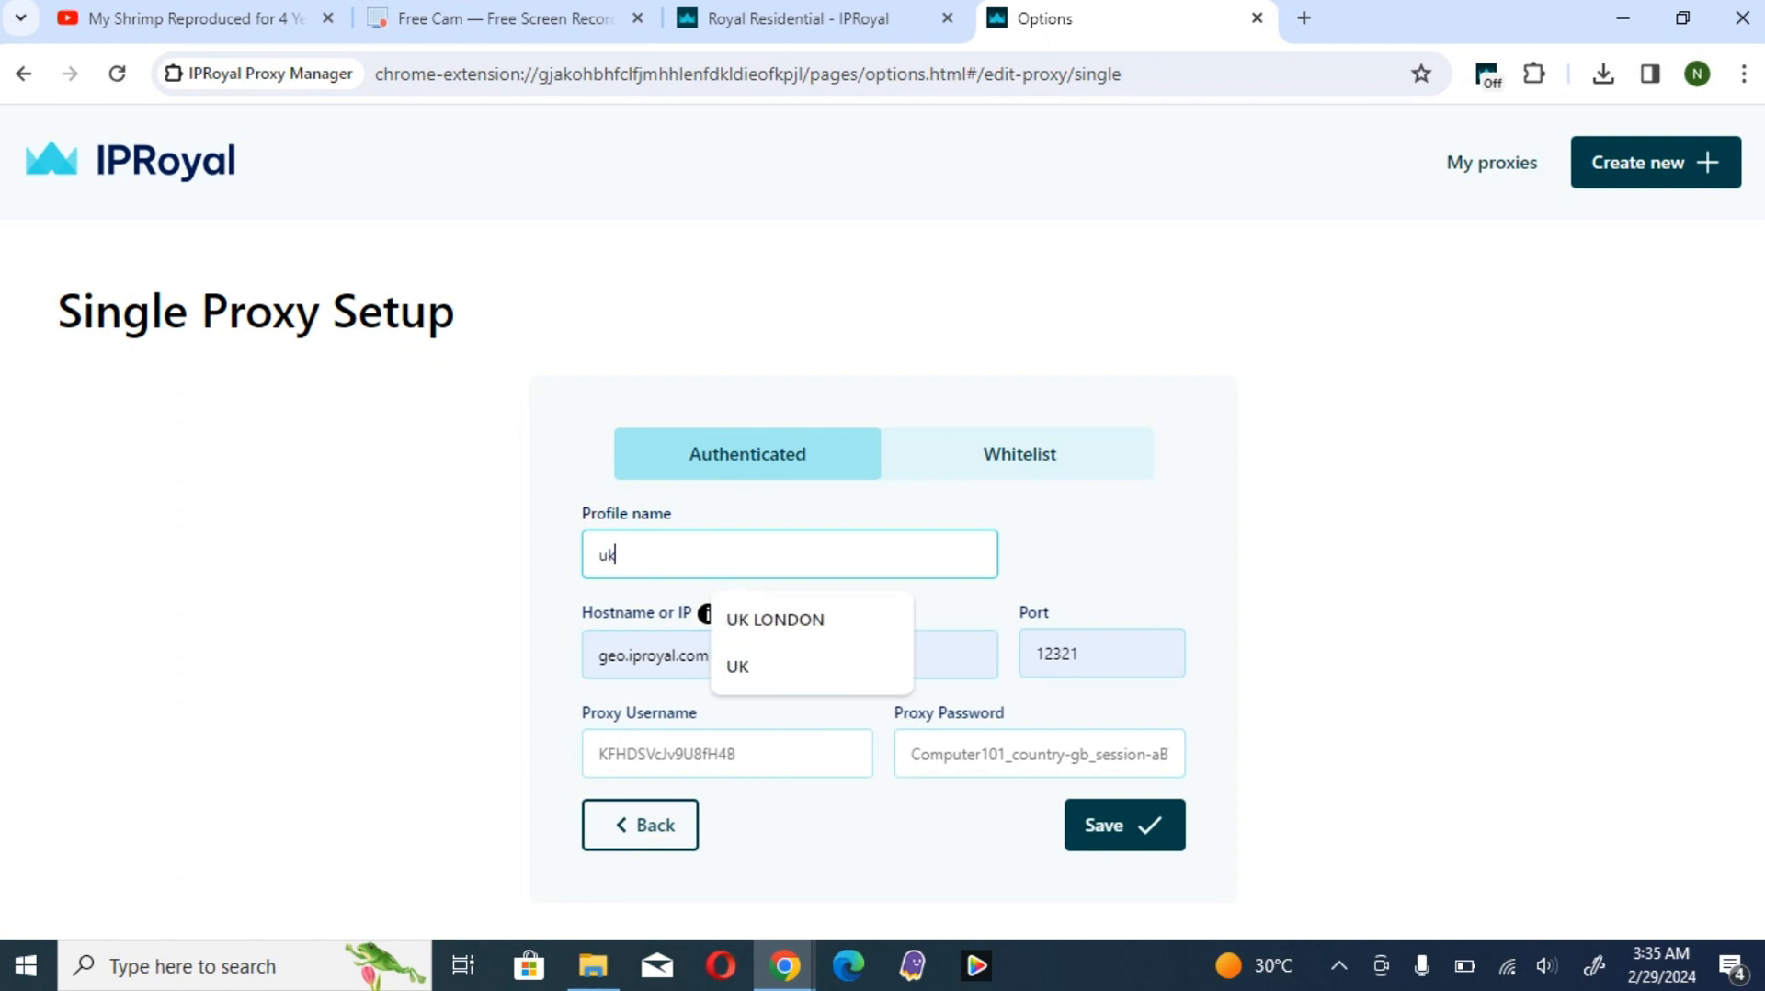
{"action": "key", "text": "Down"}
{"action": "key", "text": "Down"}
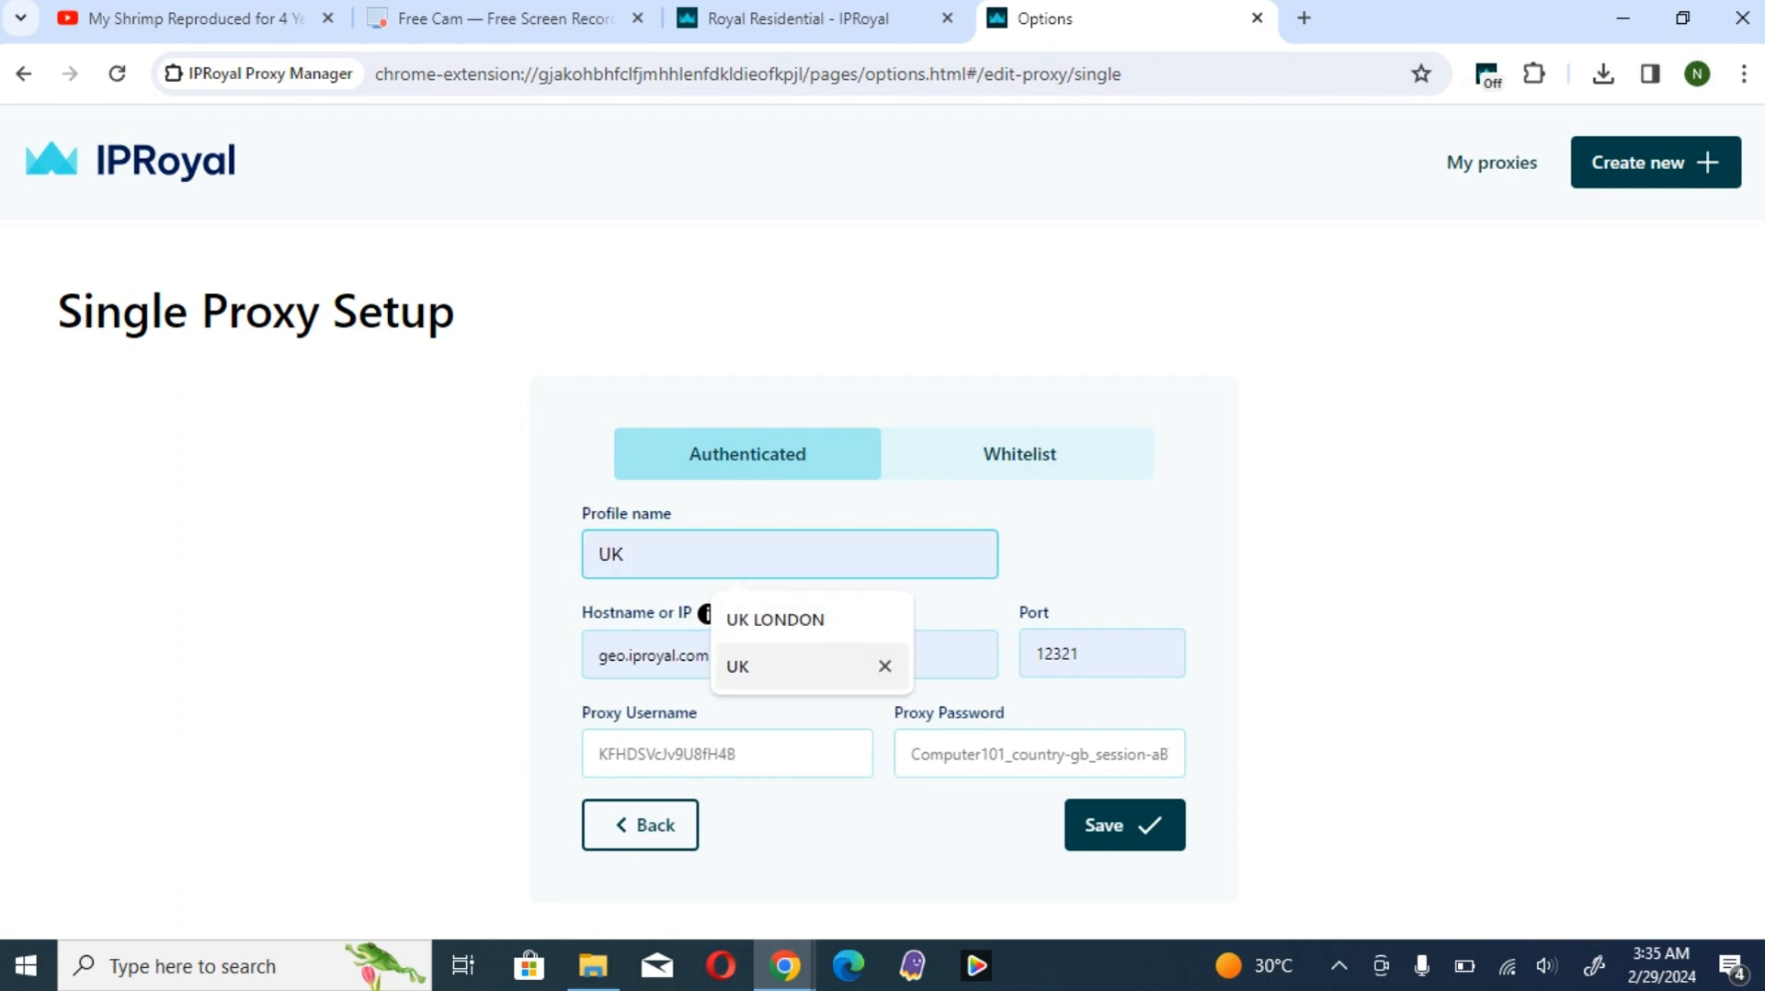
{"action": "key", "text": "Return"}
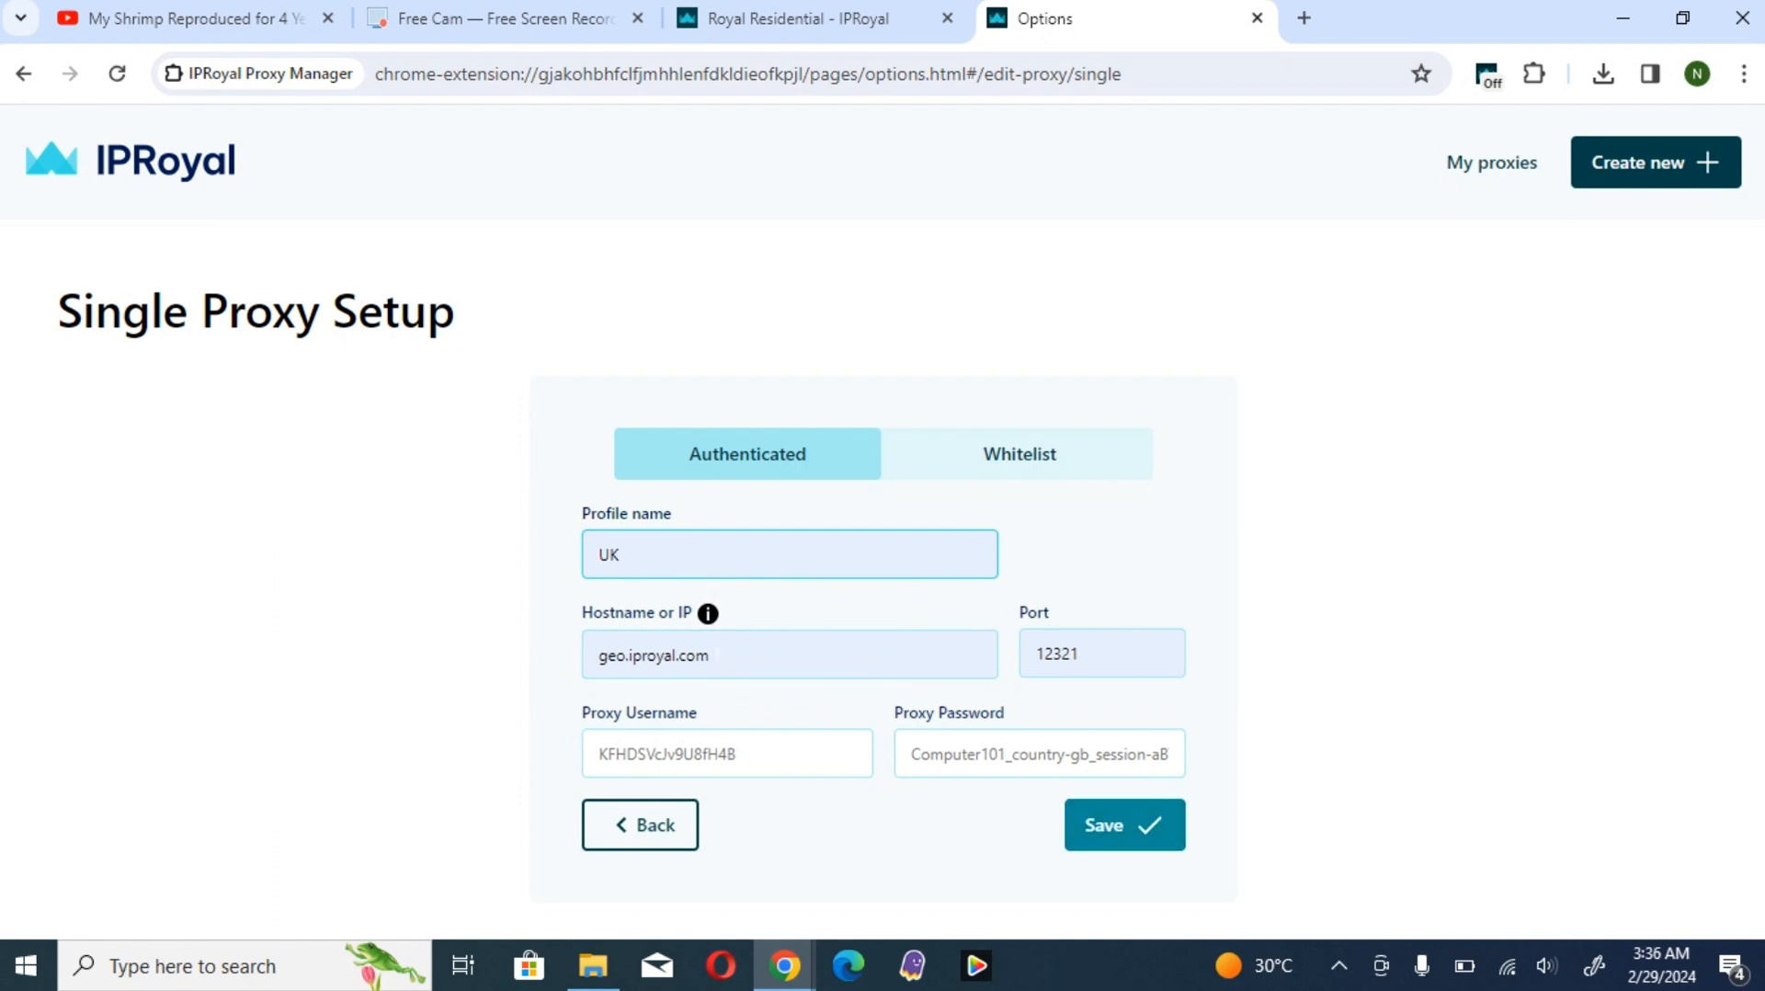
- Save the new proxy profile and activate UK as the extension's current proxy
{"action": "left_click", "coordinate": [1124, 825]}
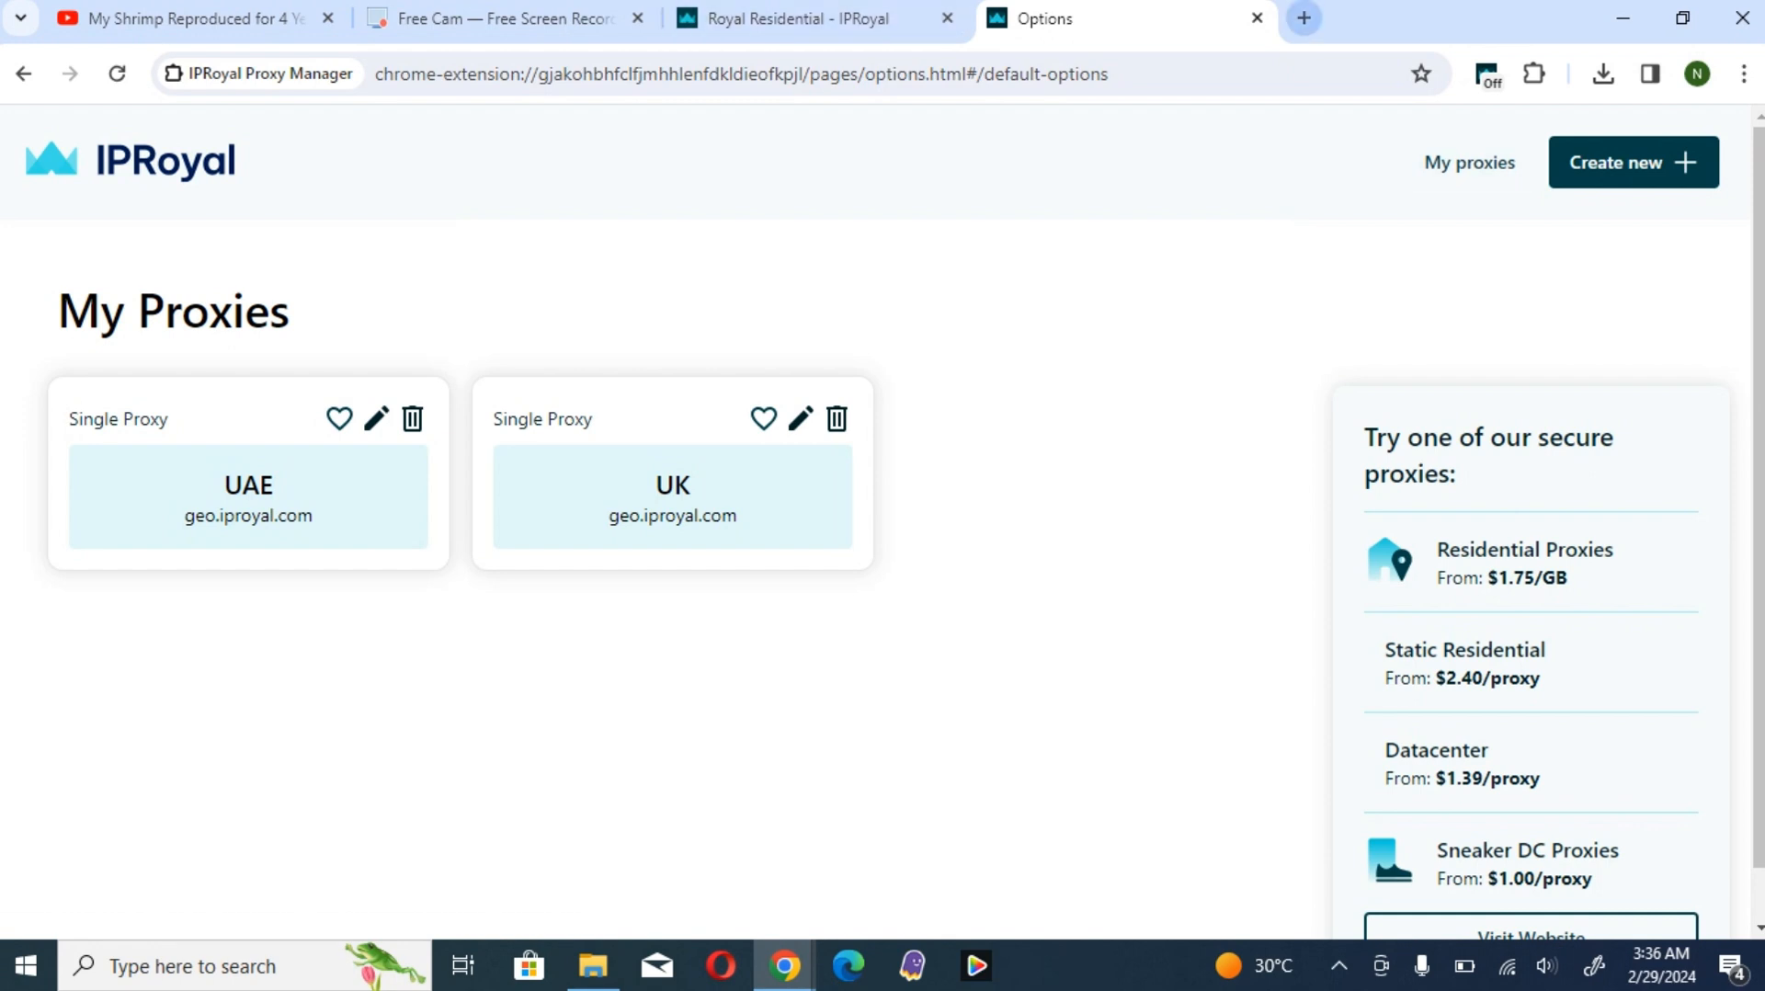
{"action": "left_click", "coordinate": [1488, 74]}
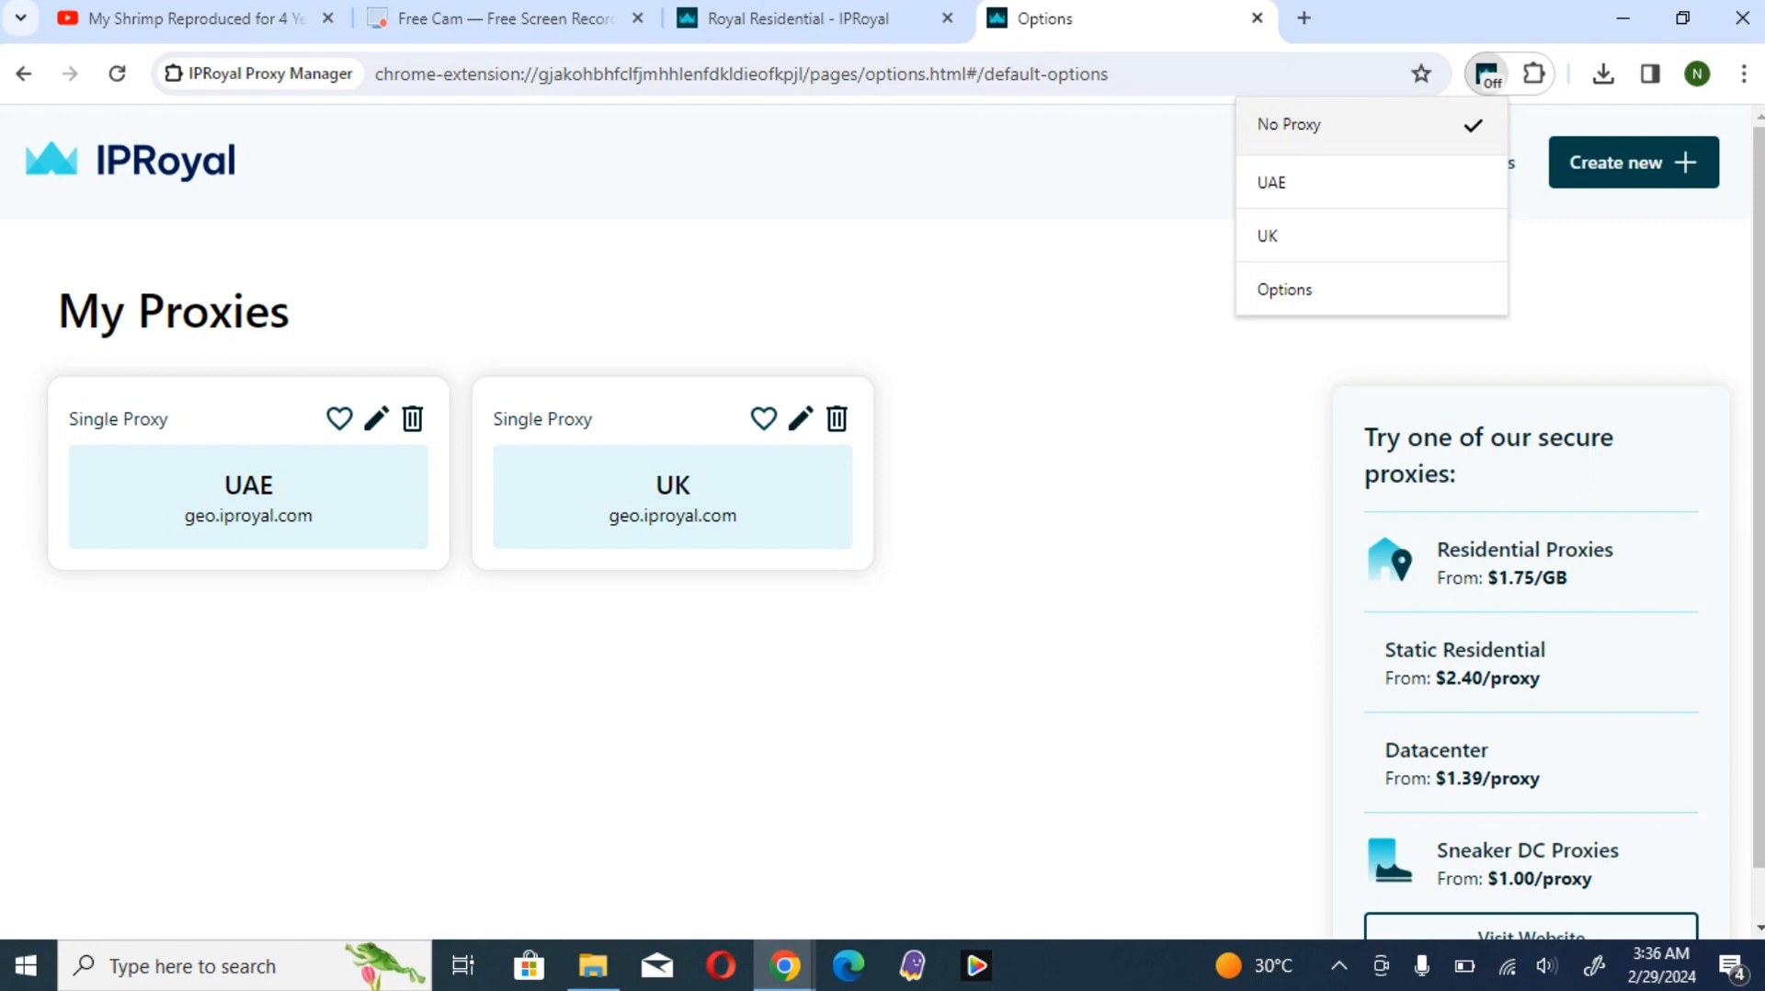
{"action": "left_click", "coordinate": [1332, 235]}
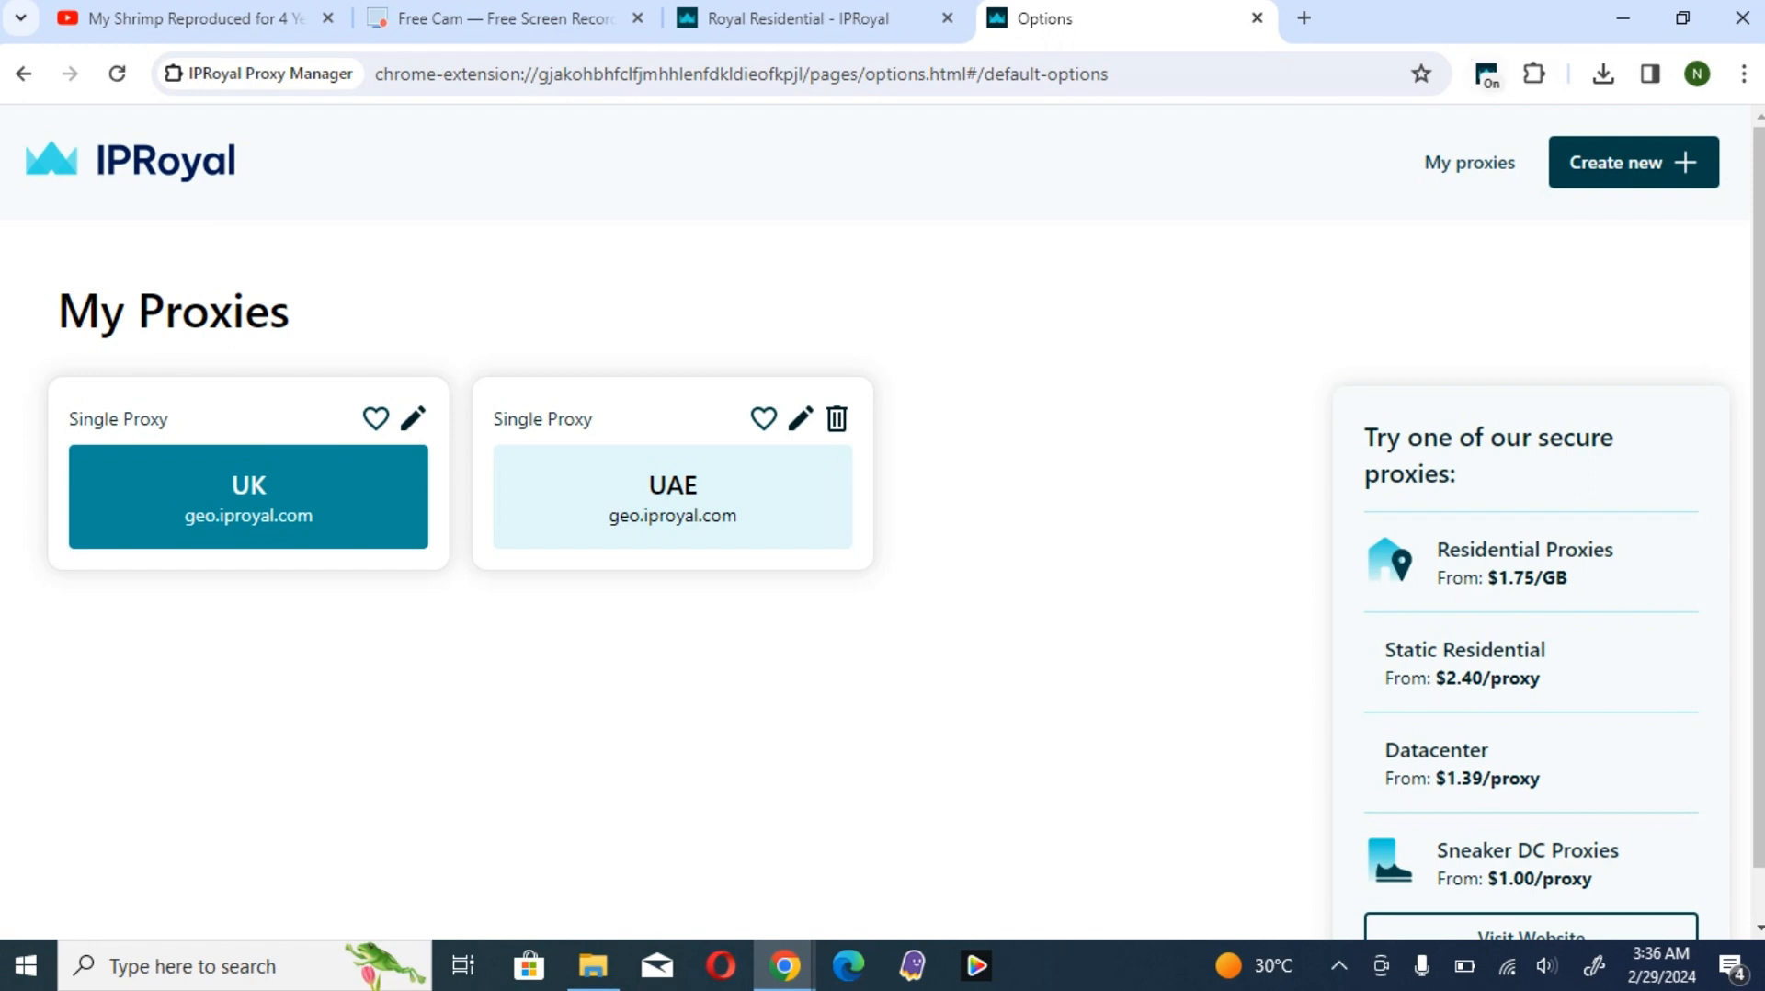
- Open whoer.com in a new tab and examine the IP location, proxy detection, blacklist, fraud score and disguise rating
{"action": "type", "text": "whoer.com"}
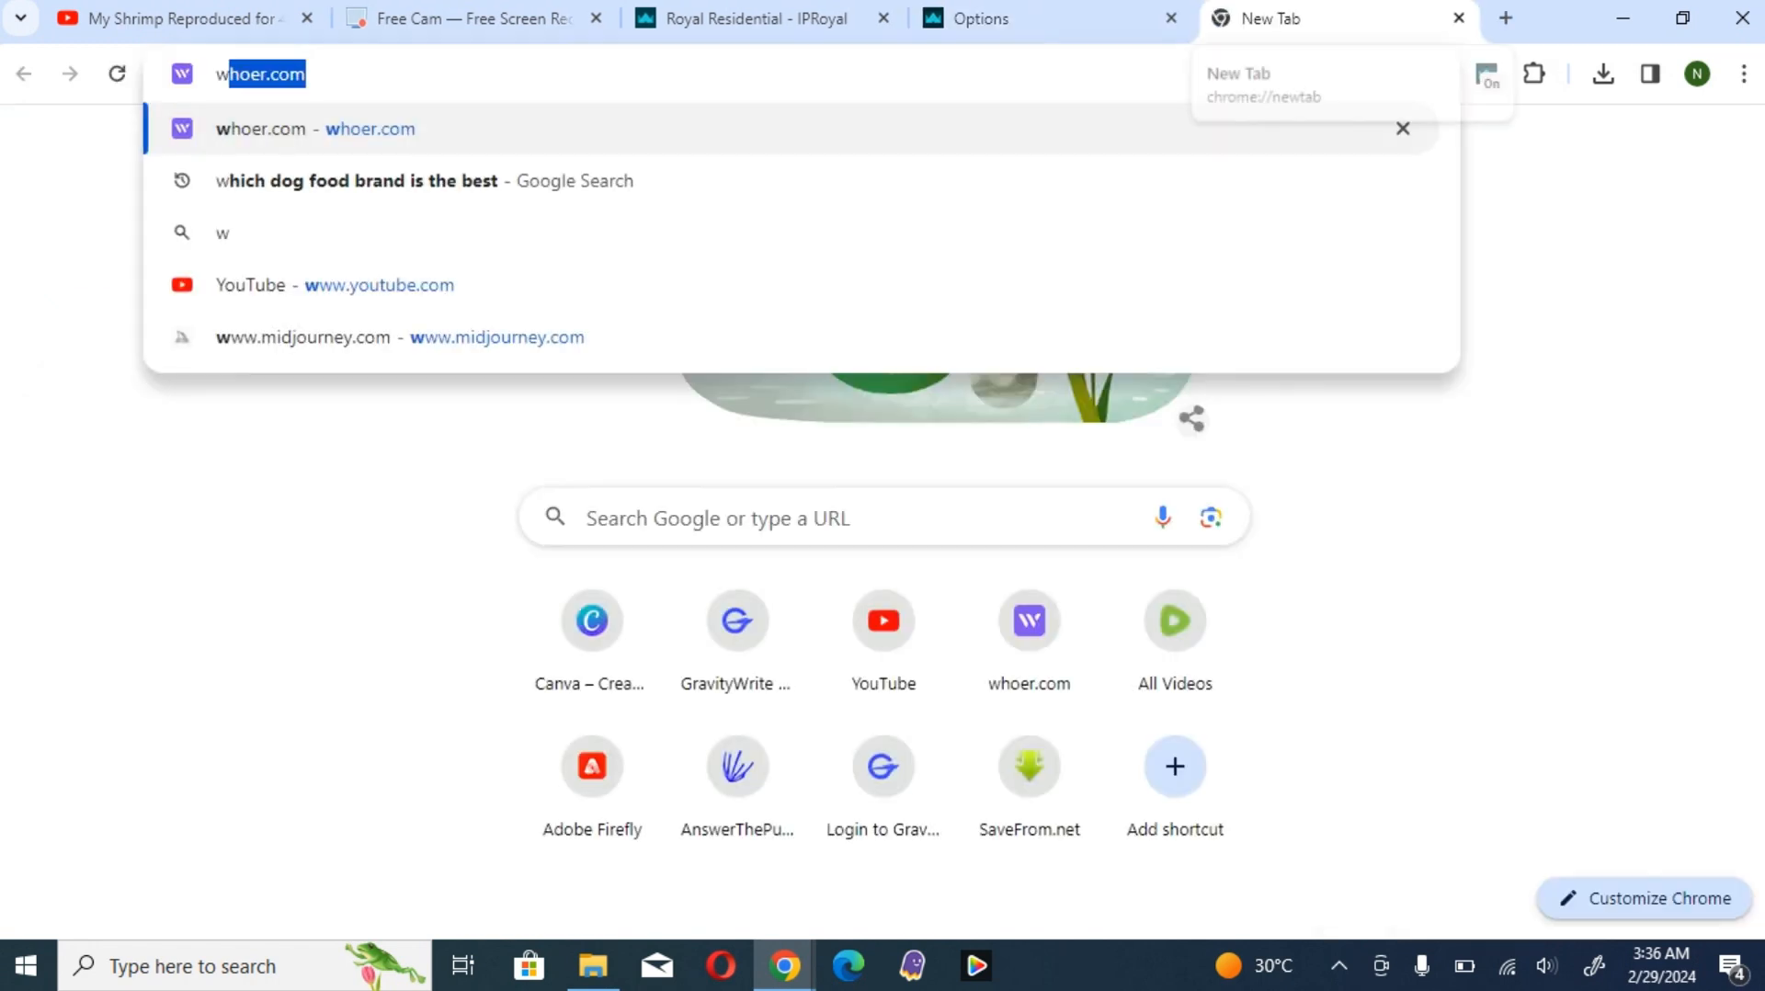
{"action": "key", "text": "Return"}
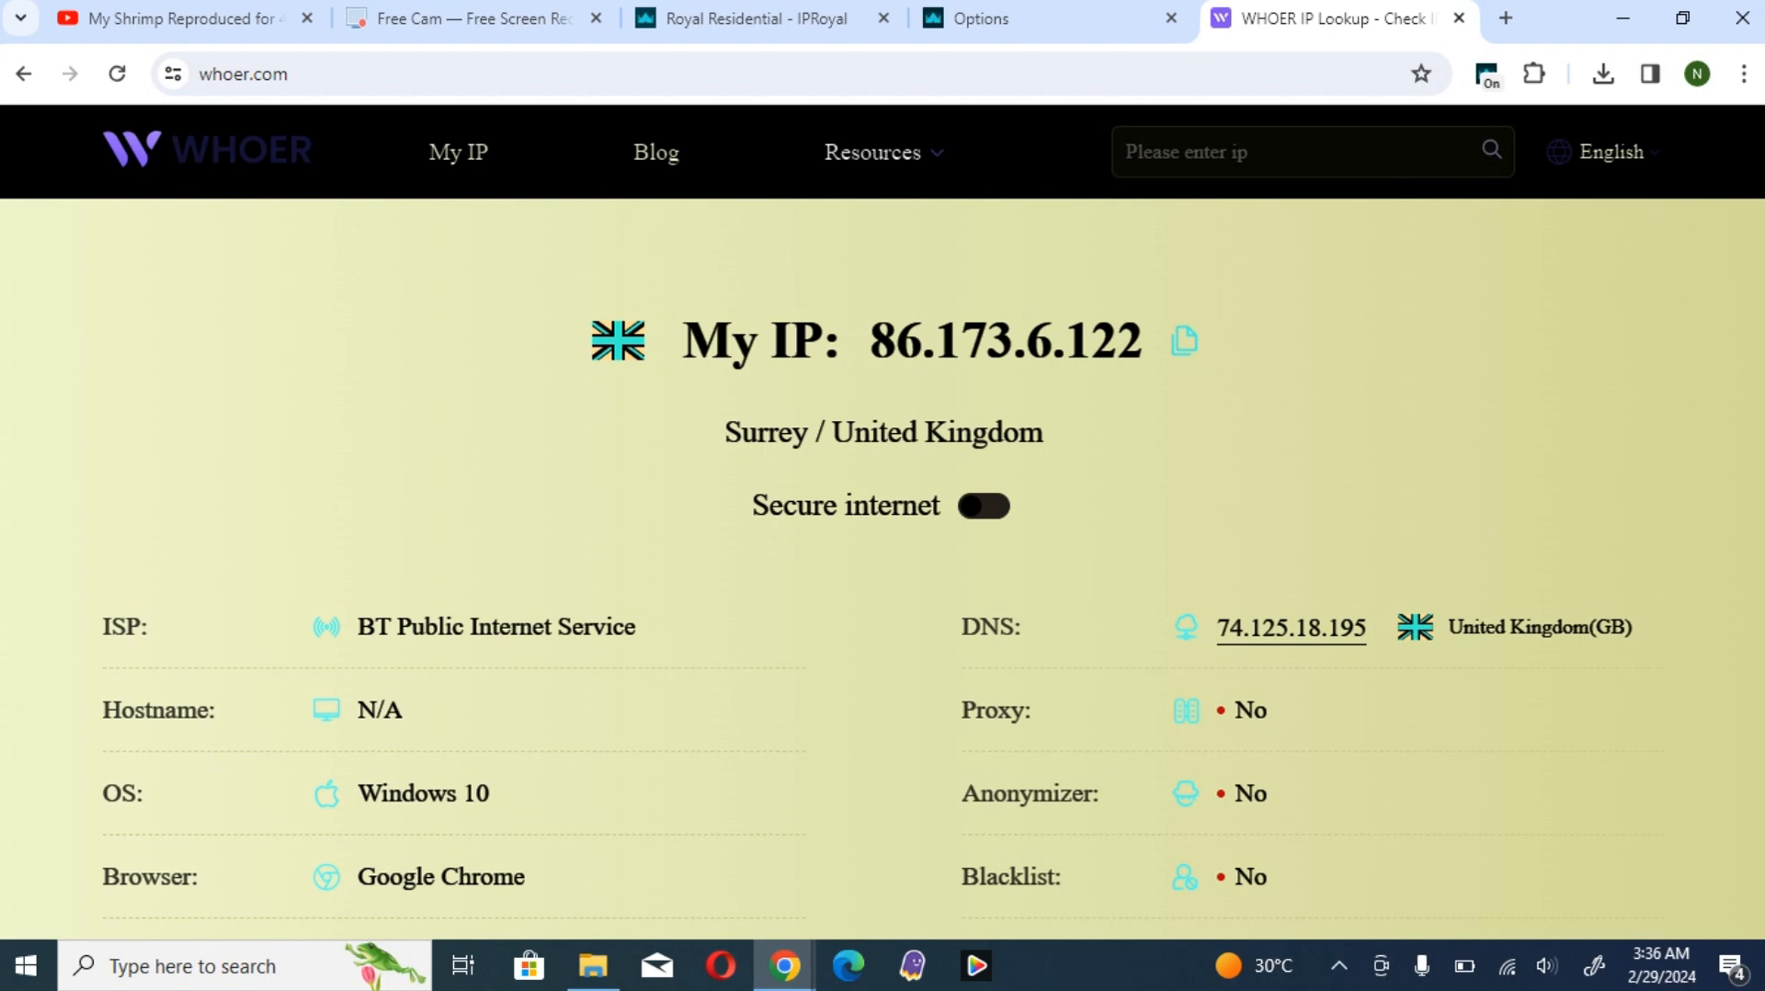
{"action": "scroll", "coordinate": [882, 551], "scroll_direction": "down", "scroll_amount": 5}
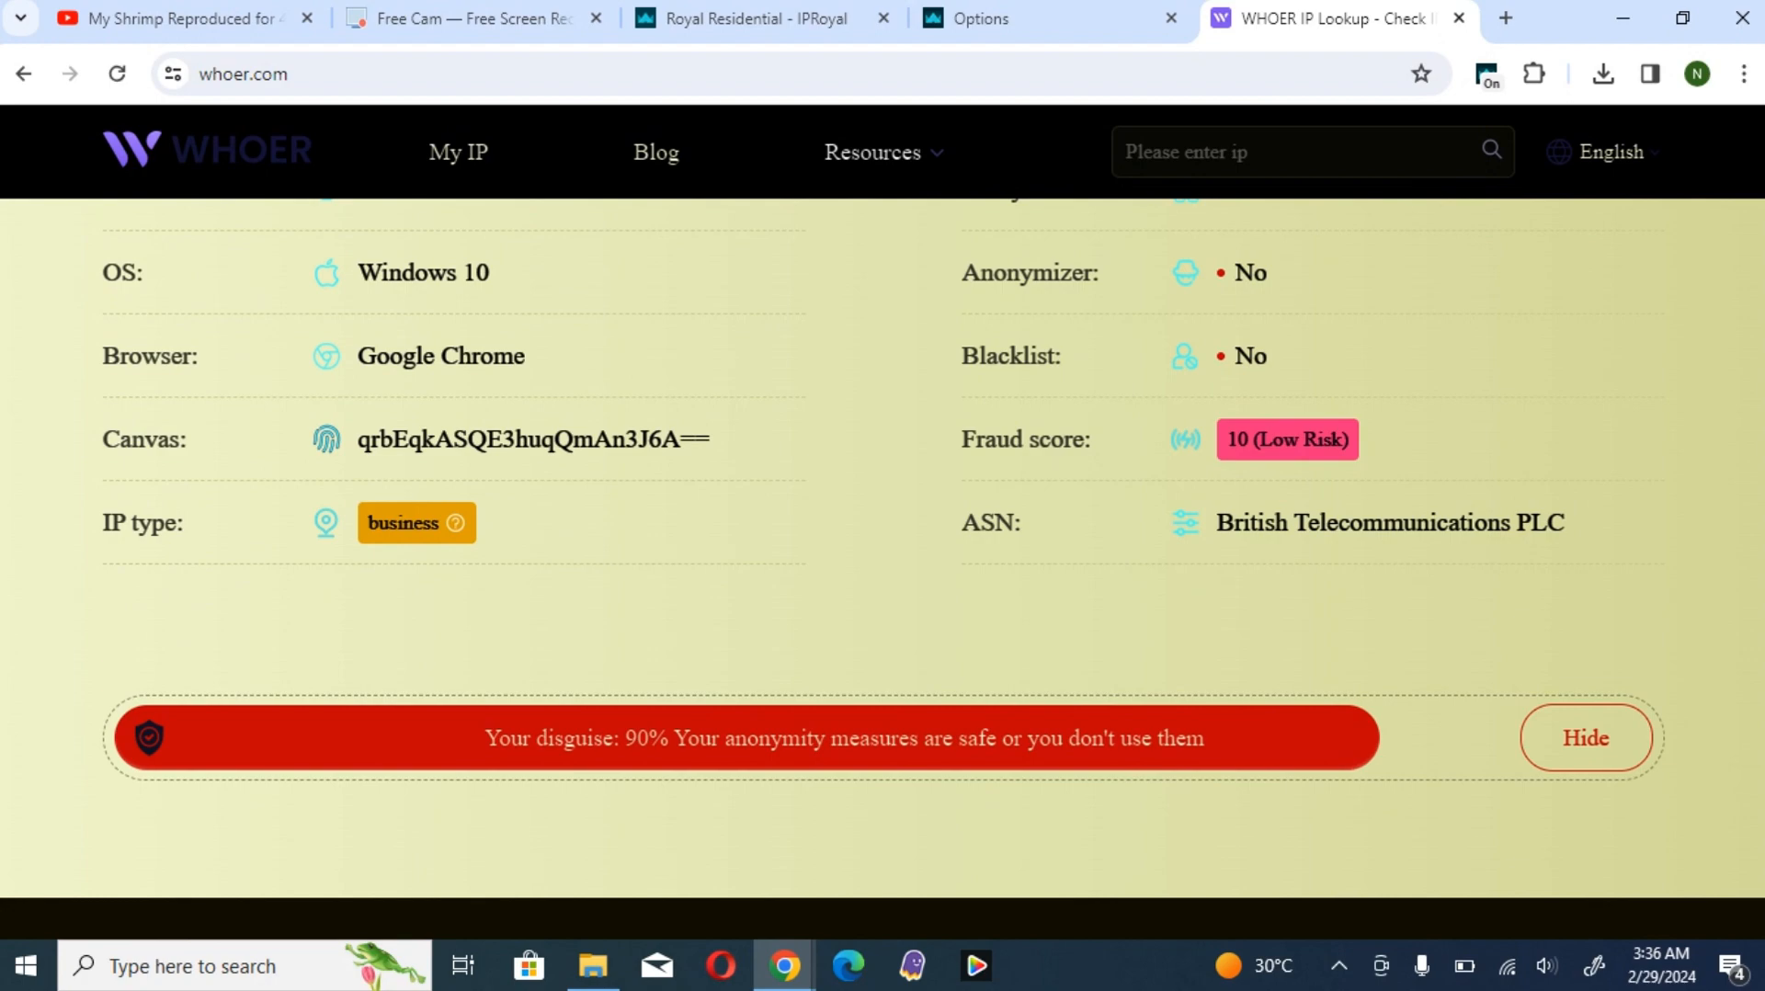
{"action": "scroll", "coordinate": [883, 552], "scroll_direction": "down", "scroll_amount": 3}
{"action": "scroll", "coordinate": [883, 552], "scroll_direction": "up", "scroll_amount": 5}
{"action": "scroll", "coordinate": [883, 551], "scroll_direction": "up", "scroll_amount": 3}
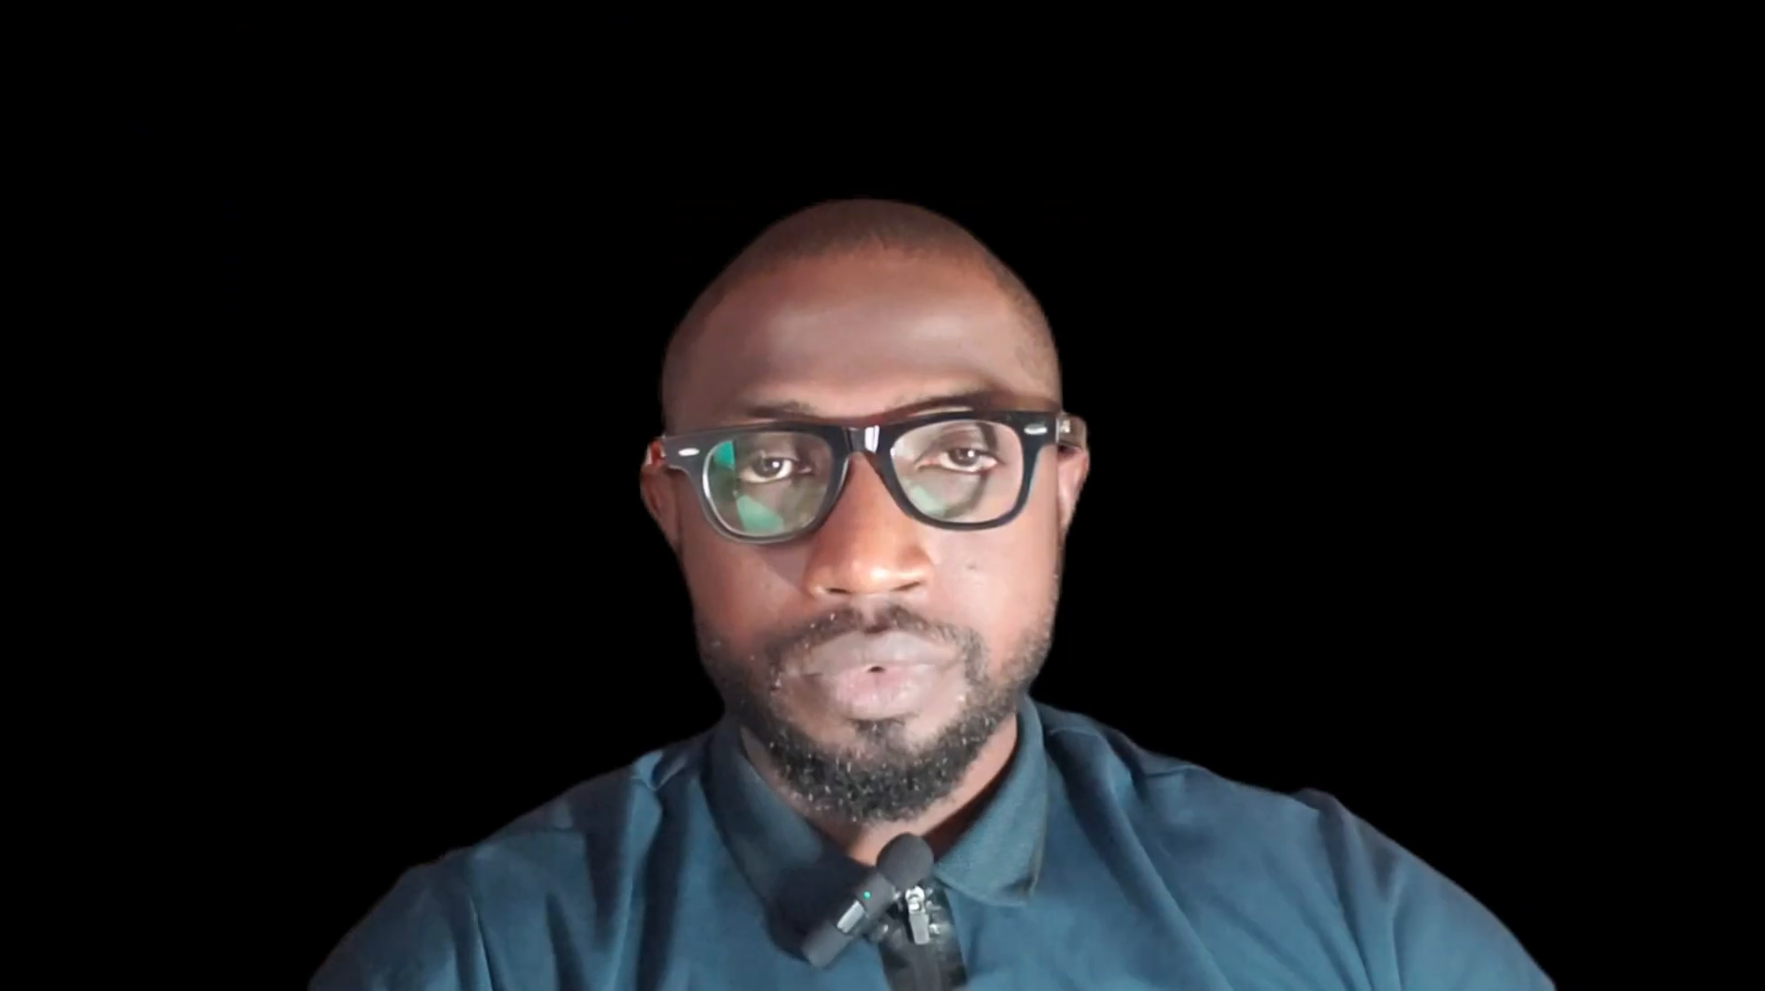